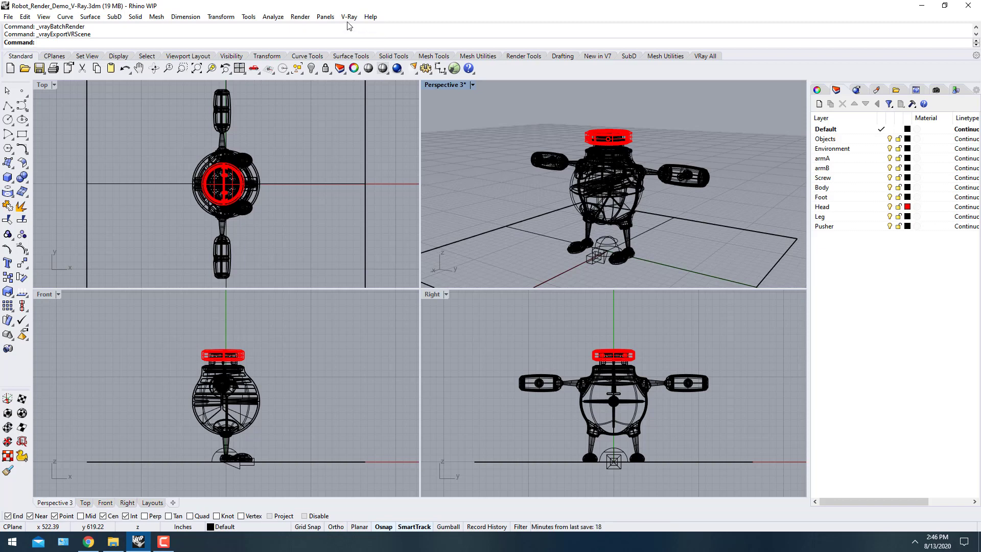
Open the V-Ray Batch Render window to view its render list
{"action": "left_click", "coordinate": [349, 17]}
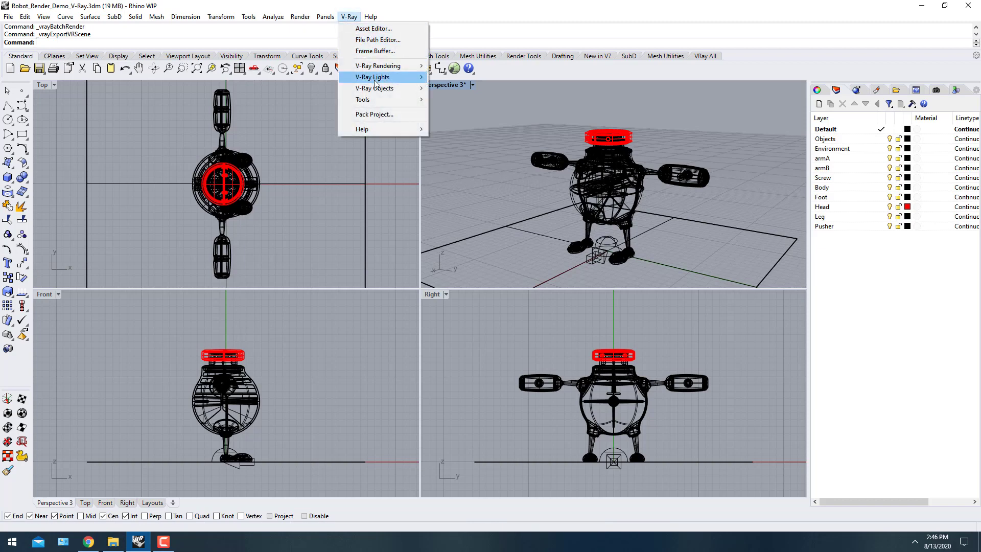
{"action": "mouse_move", "coordinate": [382, 94]}
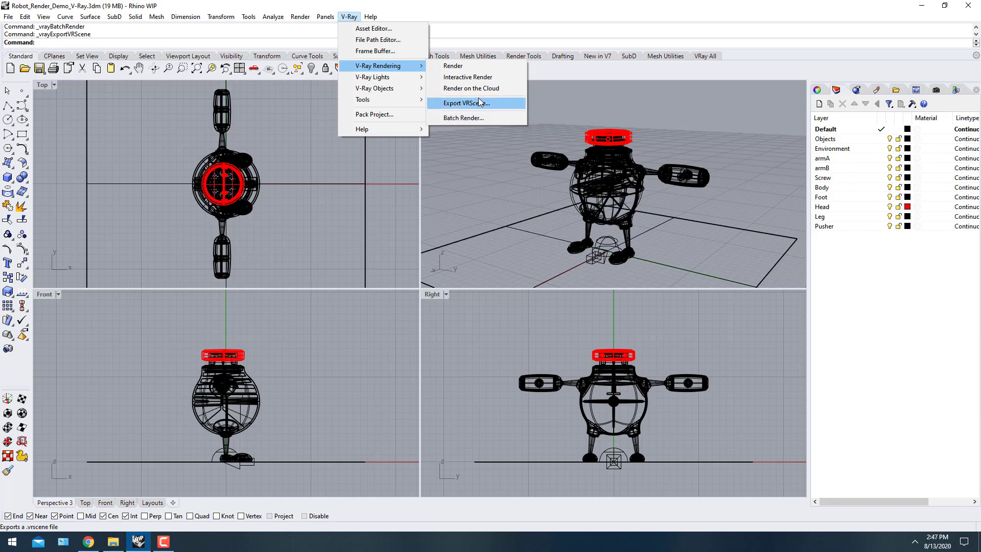
{"action": "left_click", "coordinate": [464, 121]}
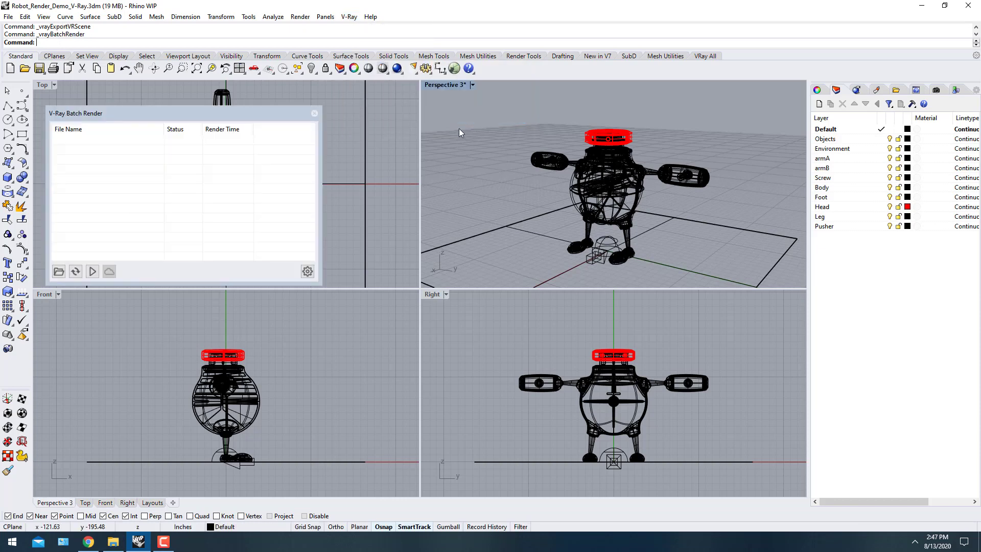
Review the V-Ray VRScene export options, cancel the export and close the V-Ray Batch Render window
{"action": "left_click", "coordinate": [350, 17]}
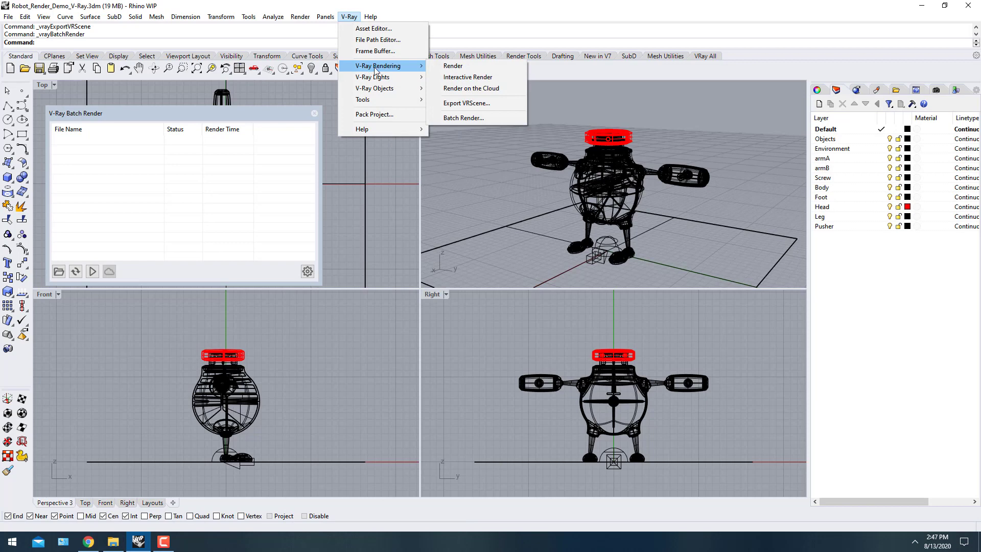
{"action": "left_click", "coordinate": [487, 104]}
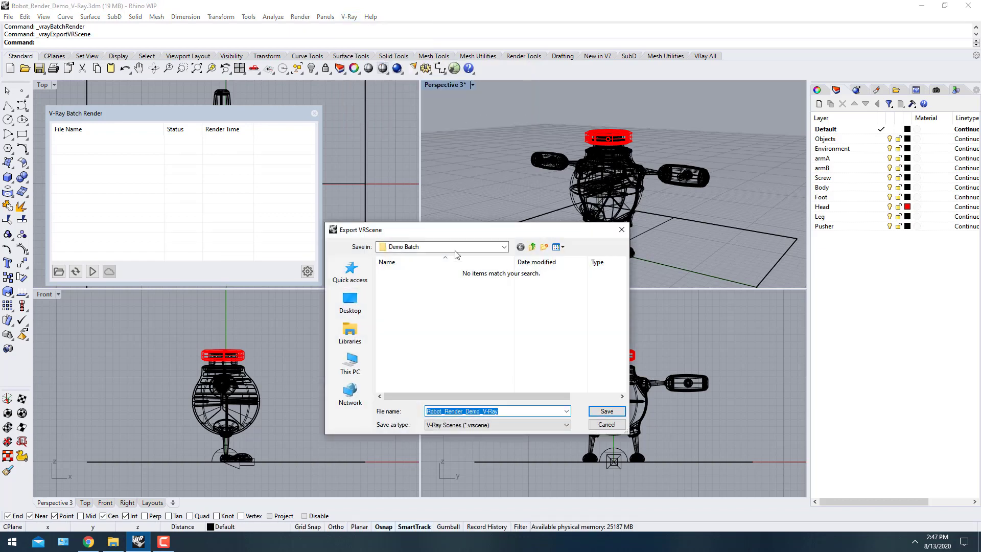
{"action": "left_click_drag", "start_coordinate": [470, 231], "coordinate": [490, 186]}
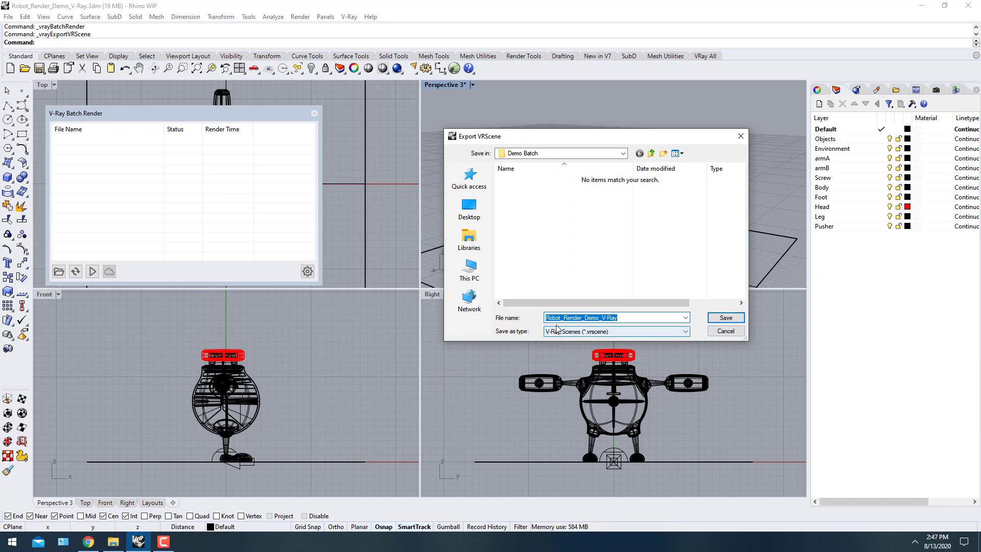
{"action": "left_click_drag", "start_coordinate": [565, 138], "coordinate": [506, 185]}
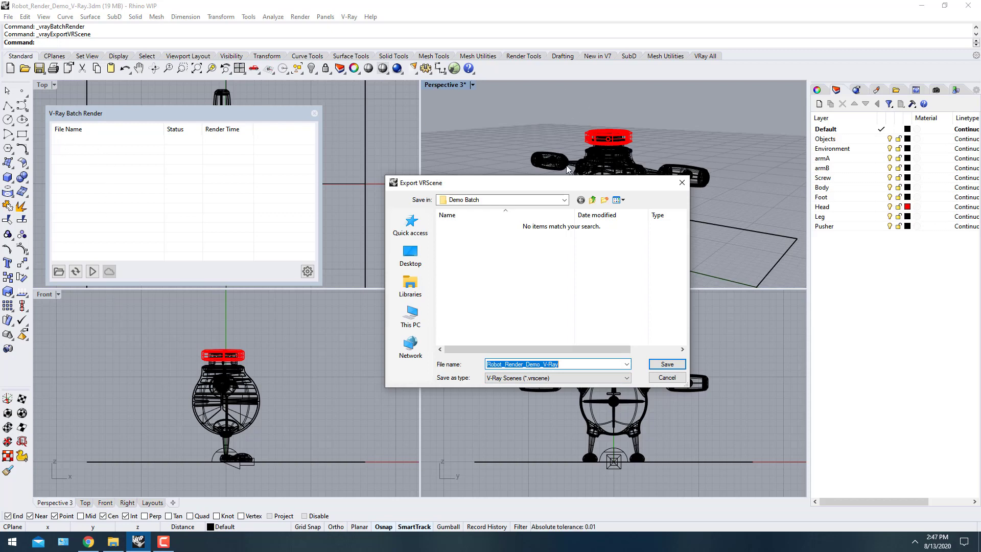
{"action": "left_click_drag", "start_coordinate": [580, 188], "coordinate": [572, 153]}
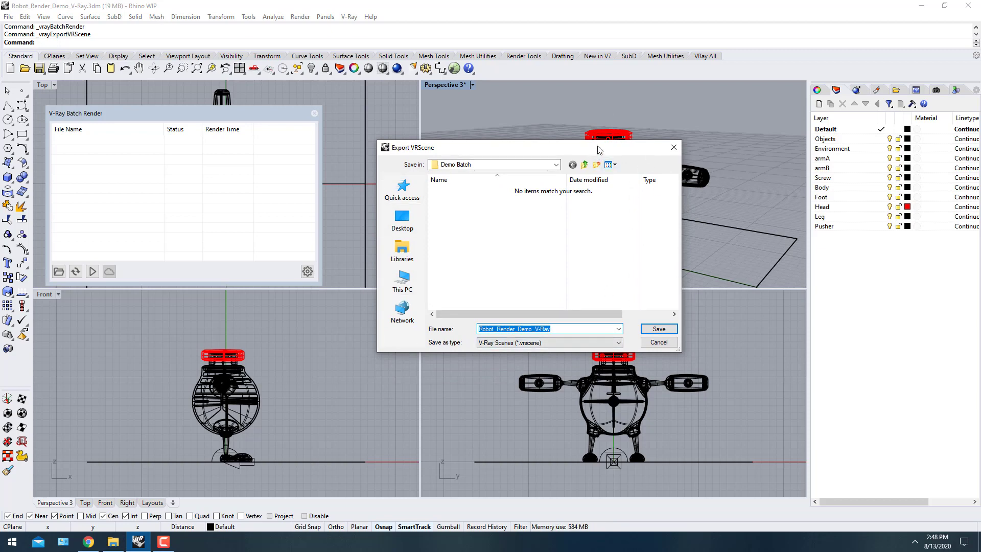
{"action": "left_click_drag", "start_coordinate": [599, 150], "coordinate": [526, 157]}
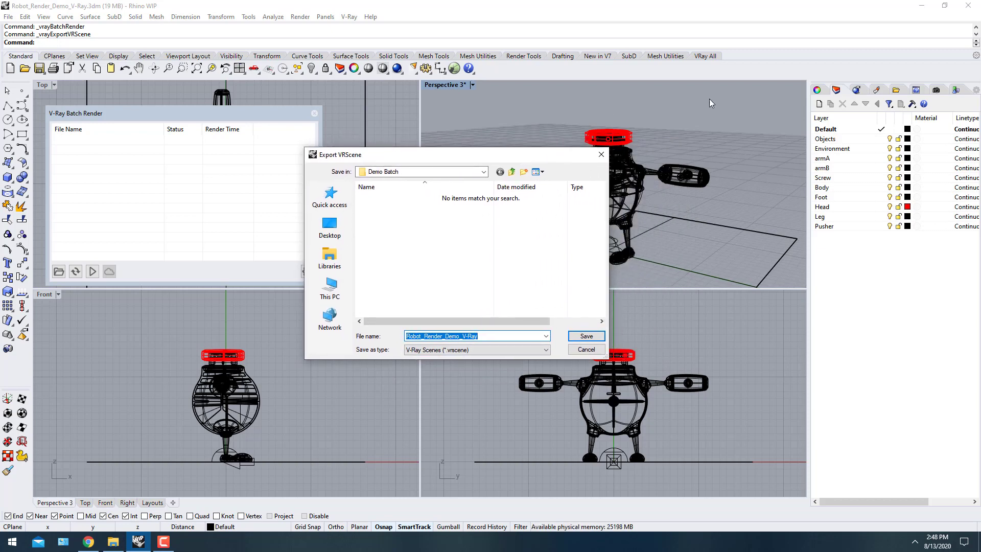
{"action": "left_click", "coordinate": [586, 349]}
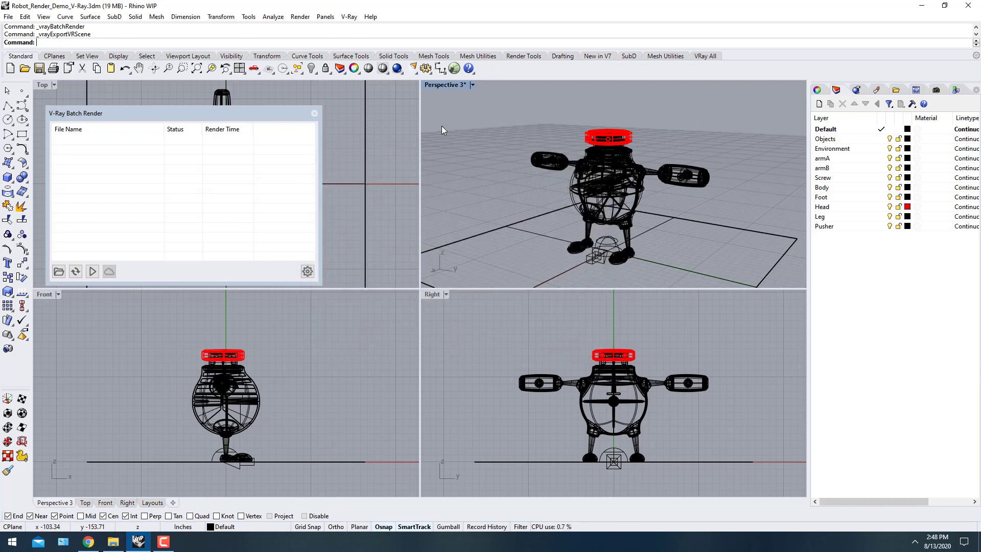
{"action": "left_click", "coordinate": [315, 113]}
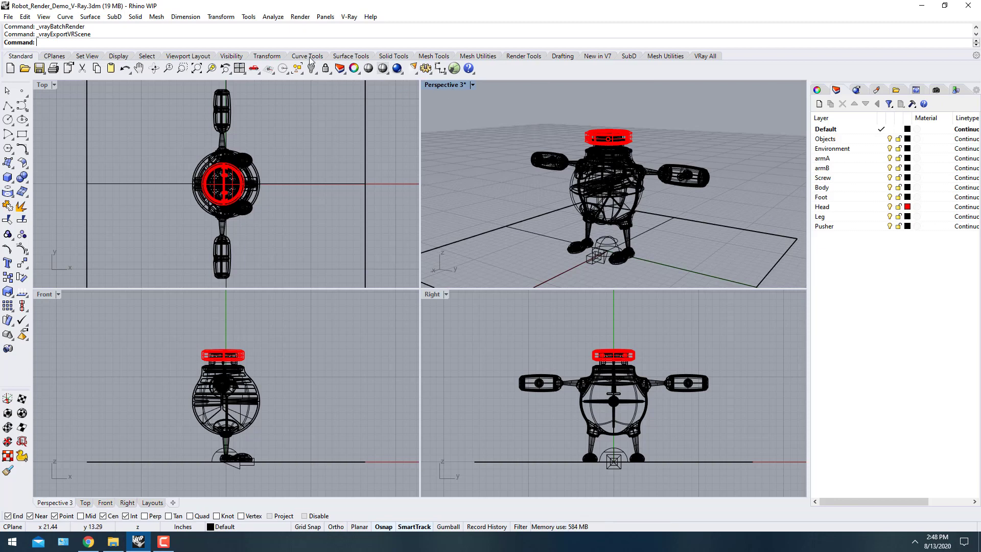
Show the safe frame in the Perspective viewport and display the safe frame settings in the viewport's properties
{"action": "left_click", "coordinate": [297, 18]}
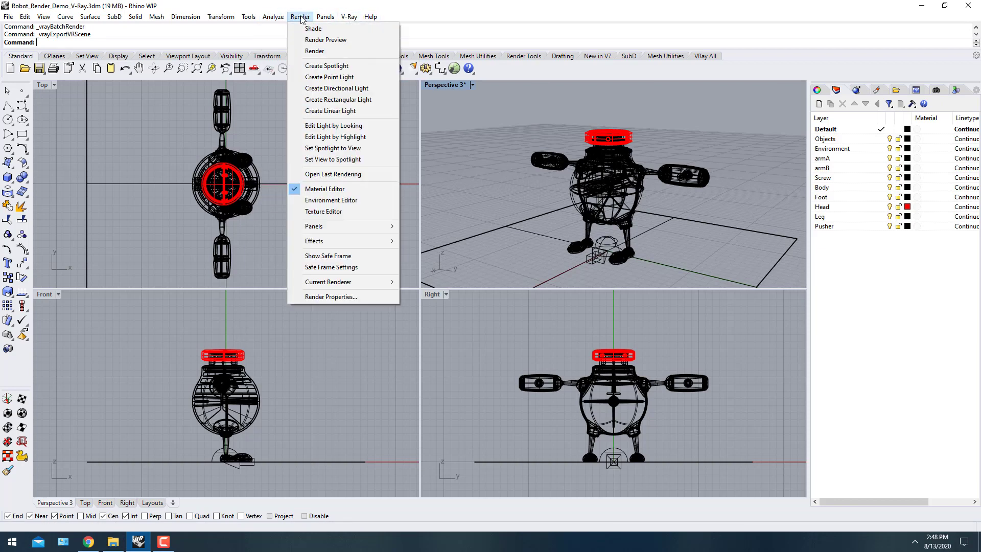
{"action": "left_click", "coordinate": [335, 257]}
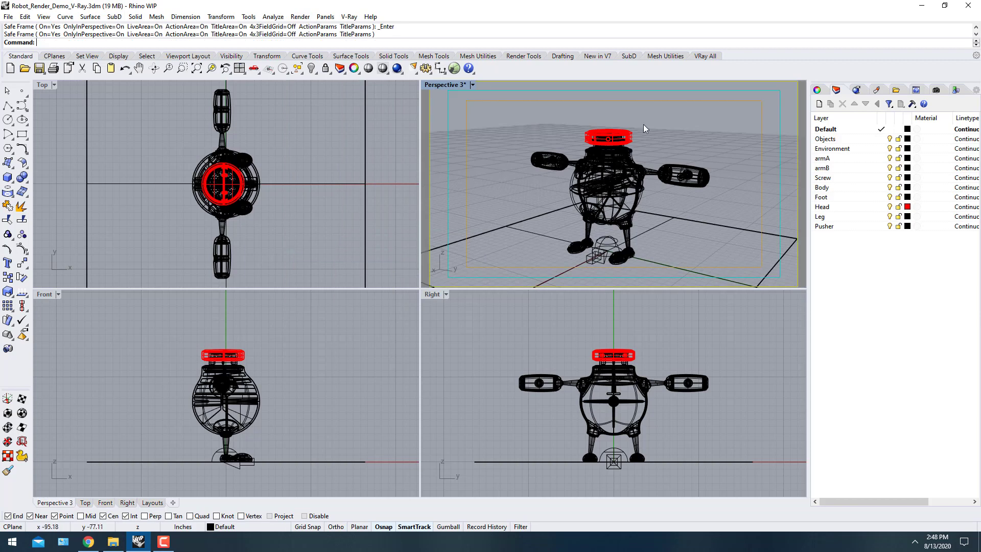
{"action": "left_click", "coordinate": [818, 90]}
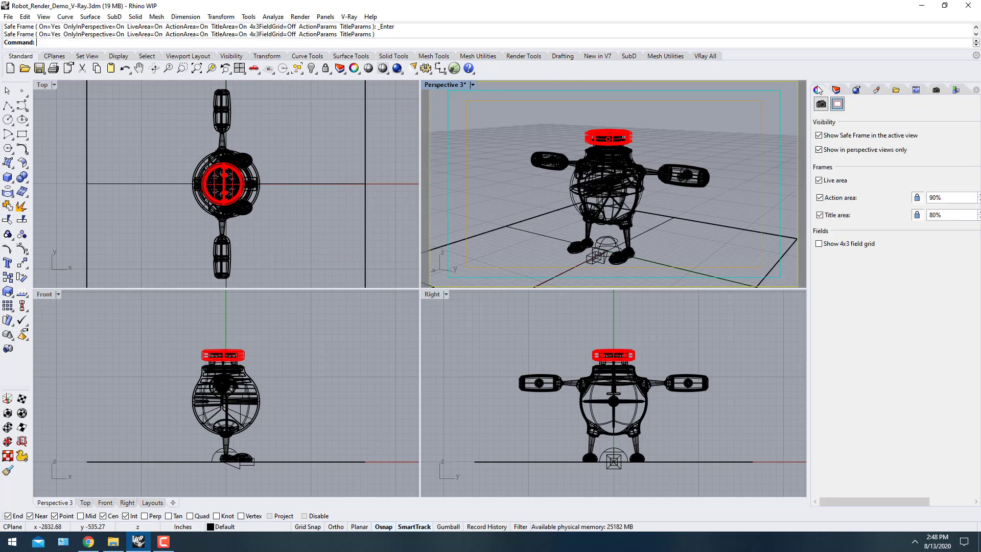
{"action": "left_click_drag", "start_coordinate": [754, 119], "coordinate": [730, 133]}
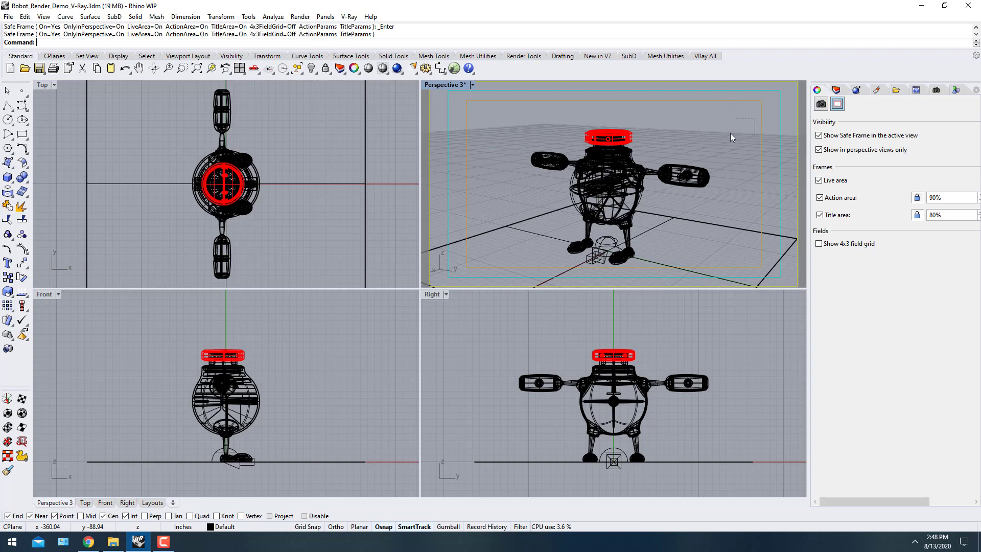
{"action": "left_click", "coordinate": [819, 90]}
{"action": "left_click", "coordinate": [822, 91]}
{"action": "left_click", "coordinate": [821, 105]}
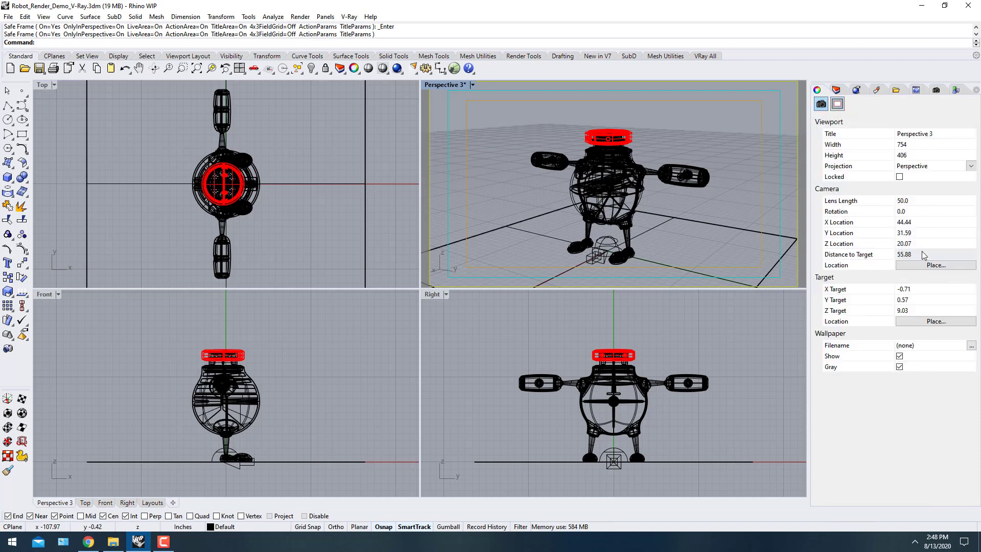
{"action": "left_click", "coordinate": [837, 105]}
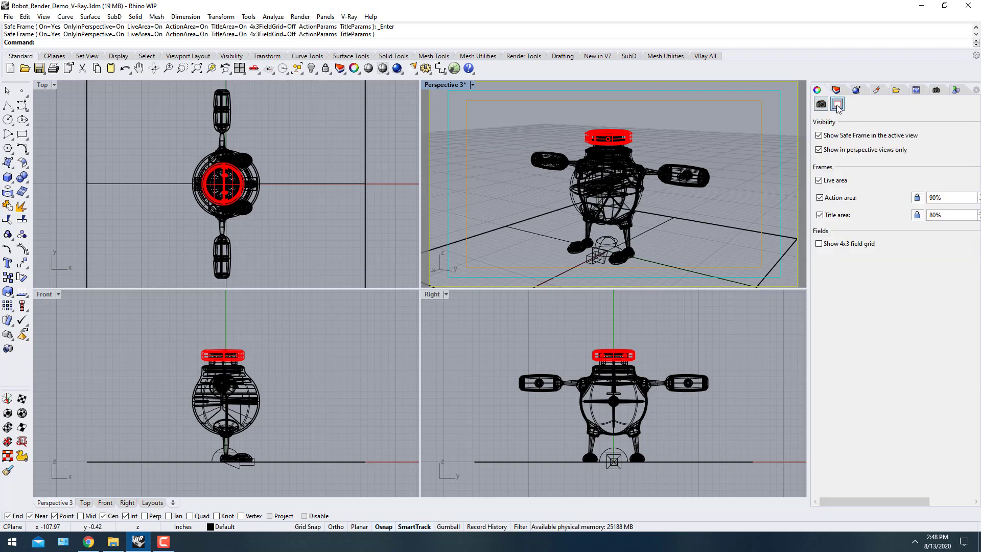
Switch the safe frame's active-view and perspective-only visibility options off and back on
{"action": "left_click", "coordinate": [819, 135]}
{"action": "left_click", "coordinate": [819, 136]}
{"action": "left_click", "coordinate": [820, 149]}
{"action": "left_click", "coordinate": [819, 149]}
Widen the Perspective viewport to compare its proportions with the safe frame, and restore its original size and place
{"action": "left_click_drag", "start_coordinate": [445, 85], "coordinate": [405, 114]}
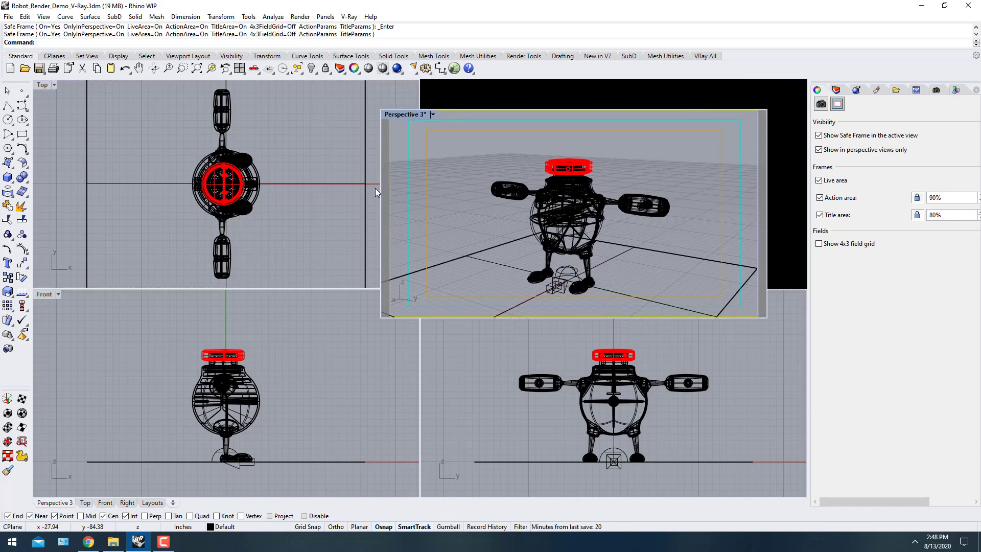
{"action": "left_click_drag", "start_coordinate": [381, 169], "coordinate": [126, 174]}
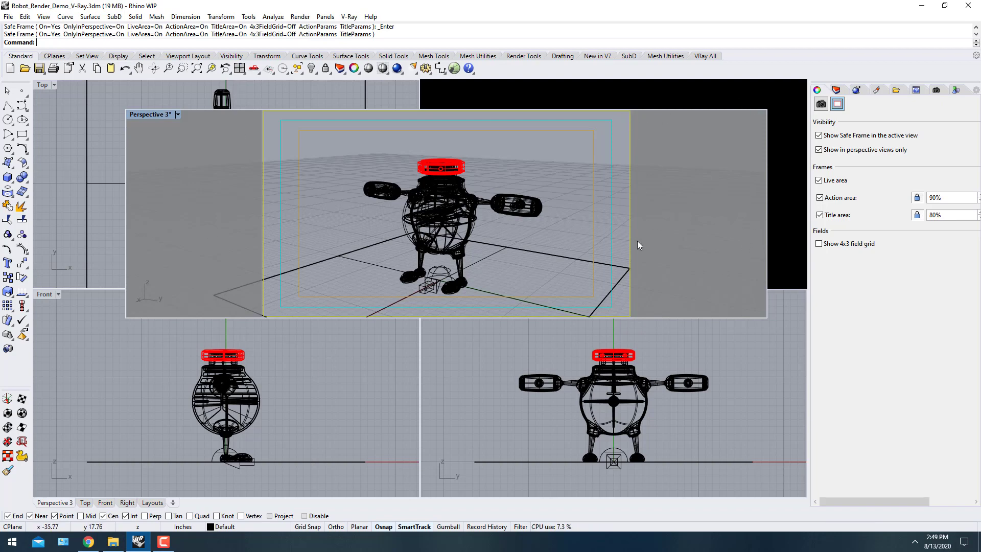
{"action": "left_click_drag", "start_coordinate": [151, 118], "coordinate": [218, 133]}
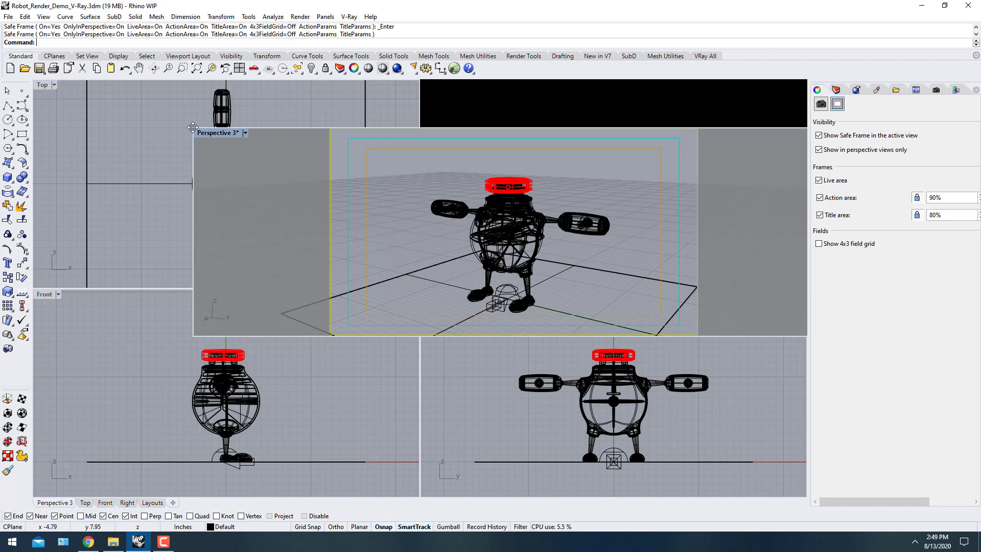
{"action": "left_click_drag", "start_coordinate": [223, 133], "coordinate": [191, 88]}
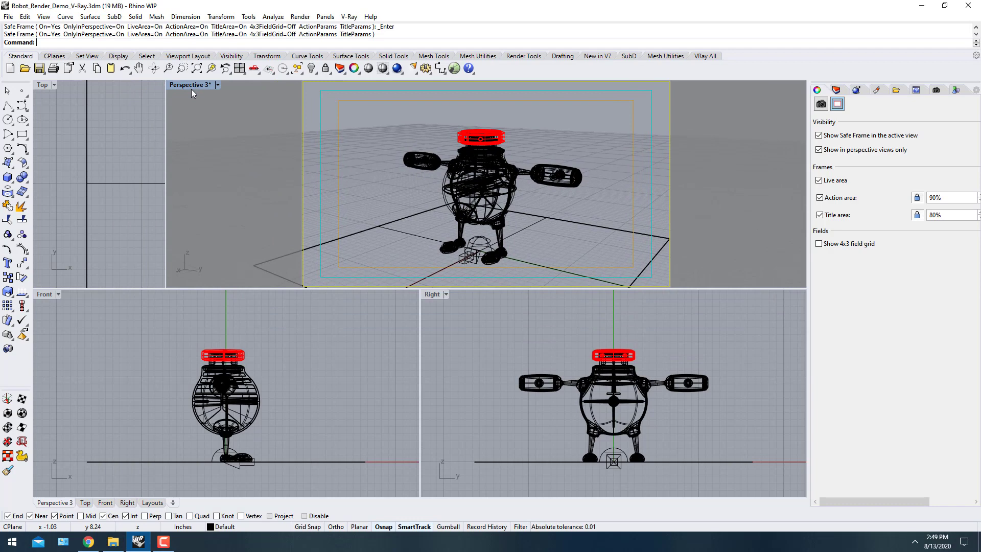
{"action": "left_click", "coordinate": [164, 160]}
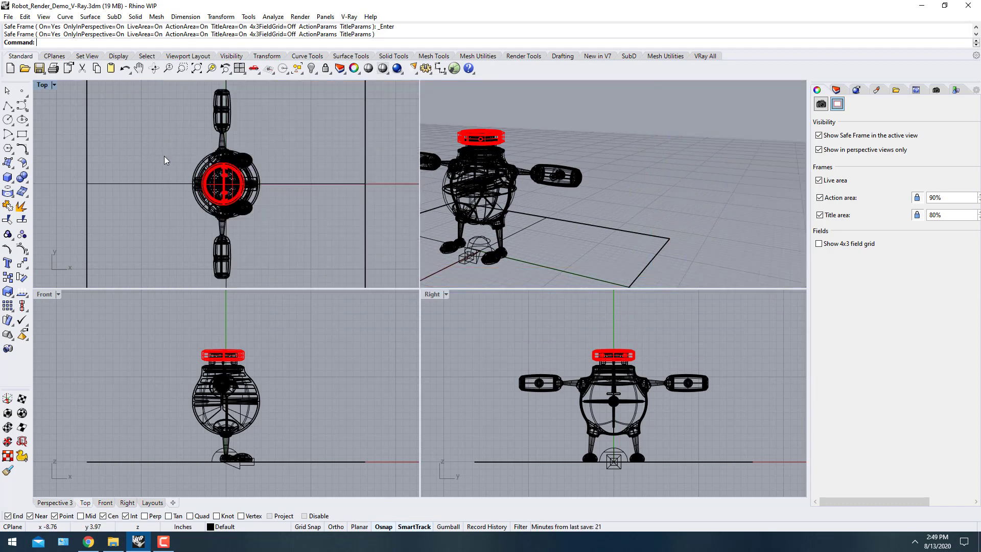
{"action": "left_click", "coordinate": [173, 117]}
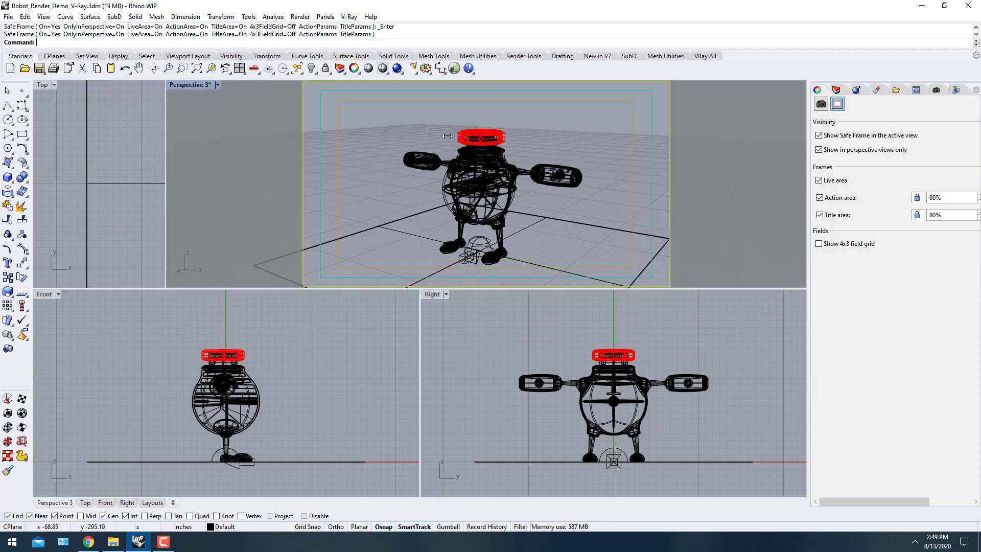
{"action": "left_click_drag", "start_coordinate": [418, 151], "coordinate": [420, 153]}
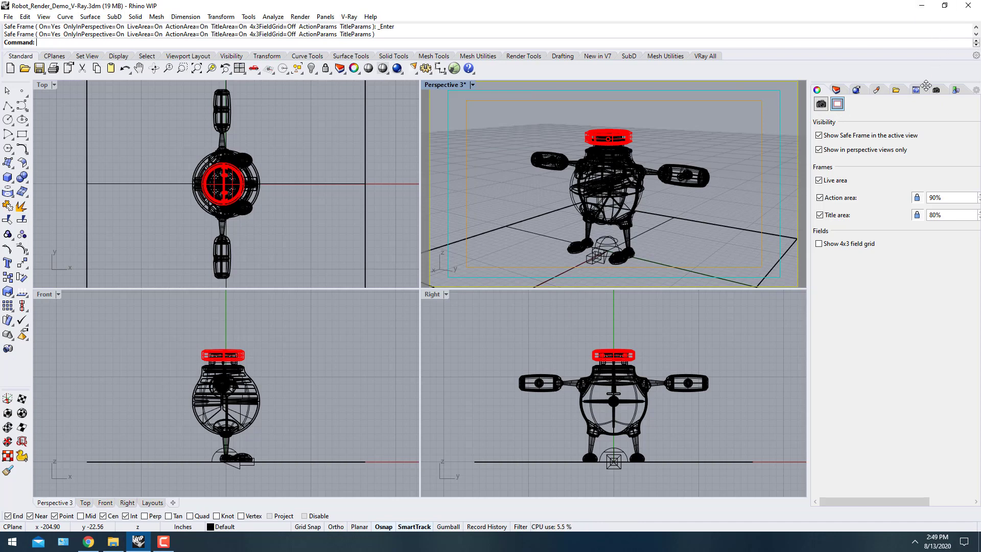
Look through the list of available panels and view the saved Named Positions and Named Views
{"action": "left_click", "coordinate": [976, 90]}
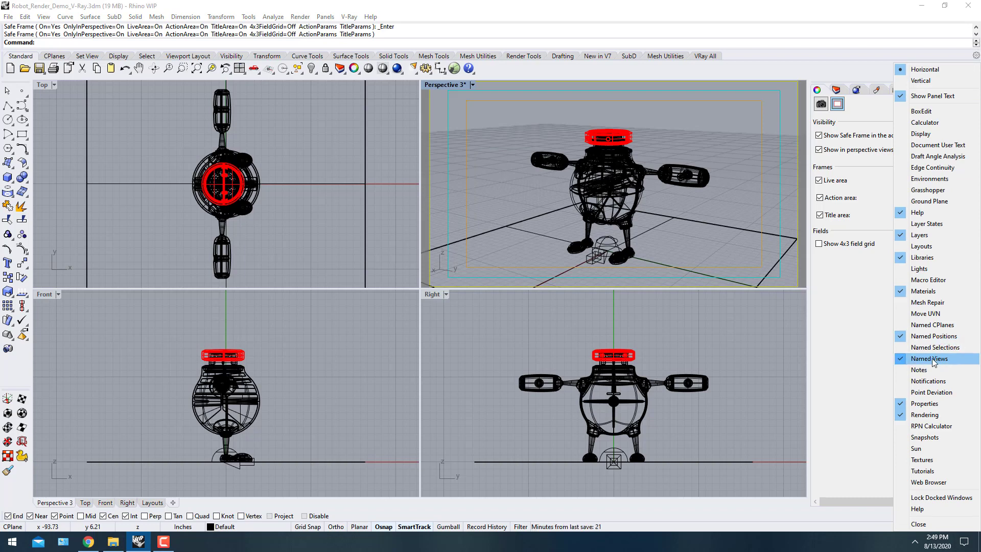
{"action": "left_click", "coordinate": [848, 315]}
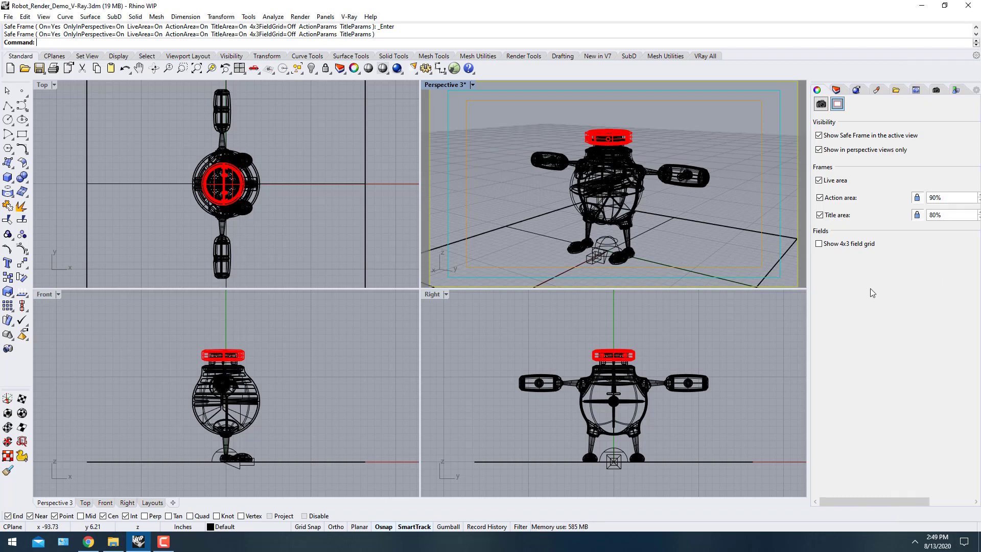
{"action": "left_click", "coordinate": [937, 91]}
{"action": "left_click", "coordinate": [957, 90]}
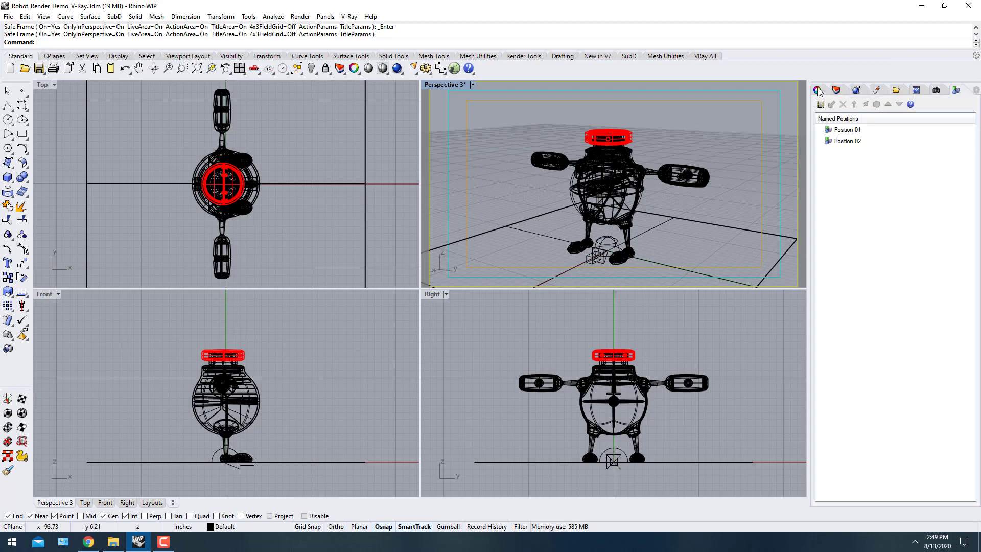
{"action": "left_click", "coordinate": [939, 91]}
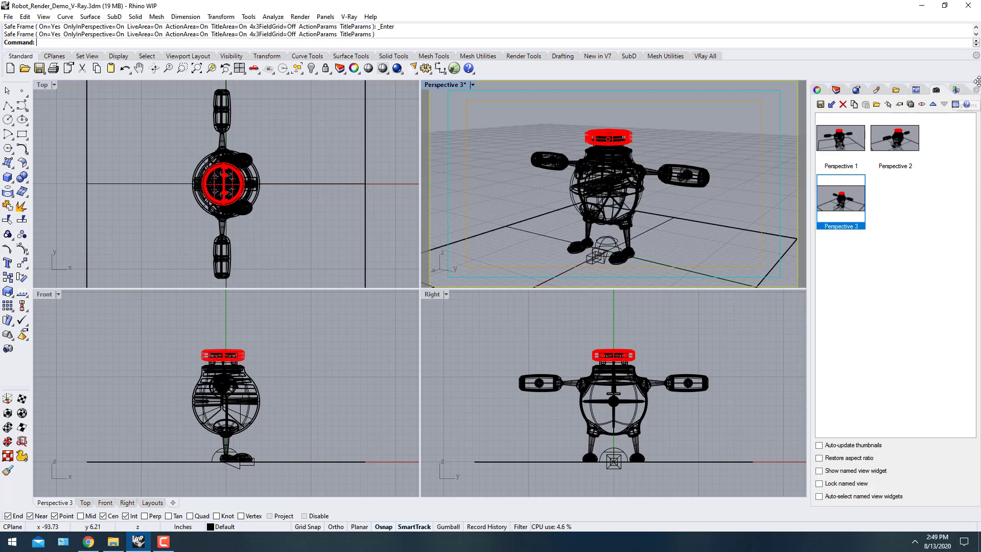
Hide the Named Positions panel, enable it again and return to the Named Views
{"action": "left_click", "coordinate": [976, 90]}
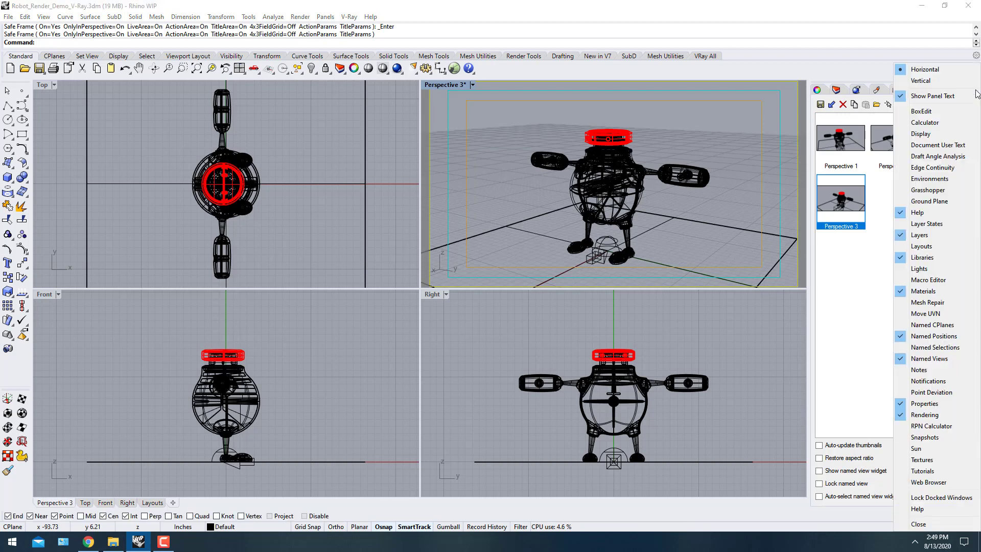
{"action": "left_click", "coordinate": [935, 337]}
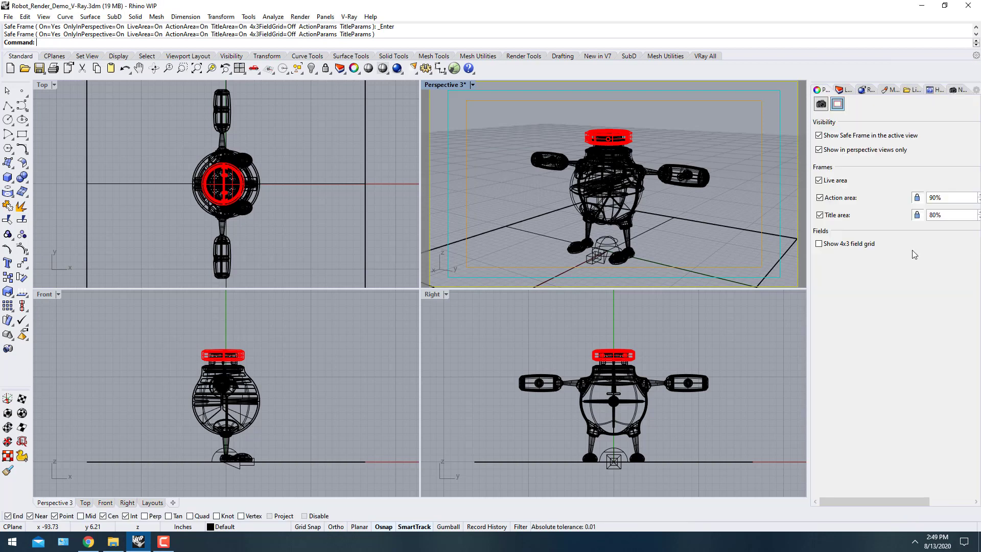
{"action": "left_click", "coordinate": [976, 91]}
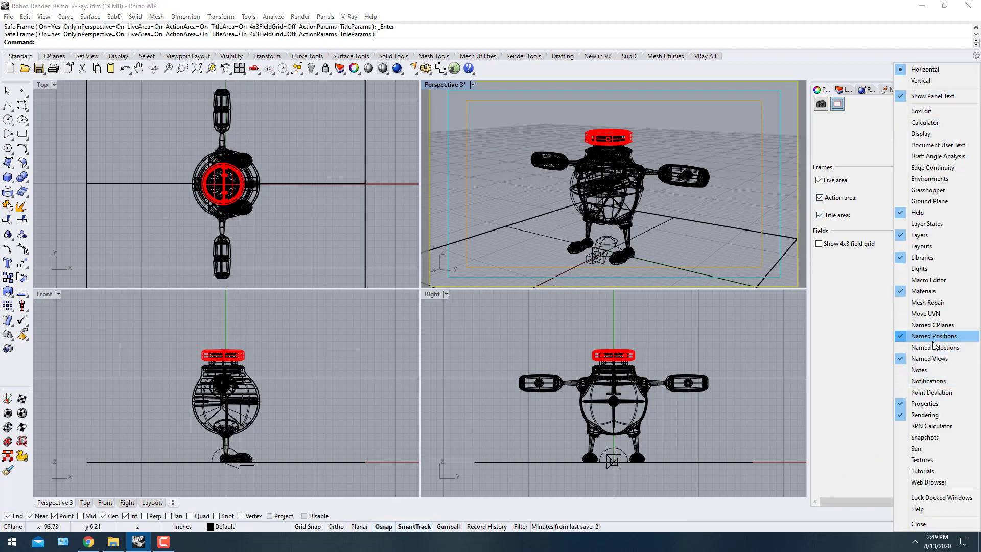
{"action": "left_click", "coordinate": [937, 336]}
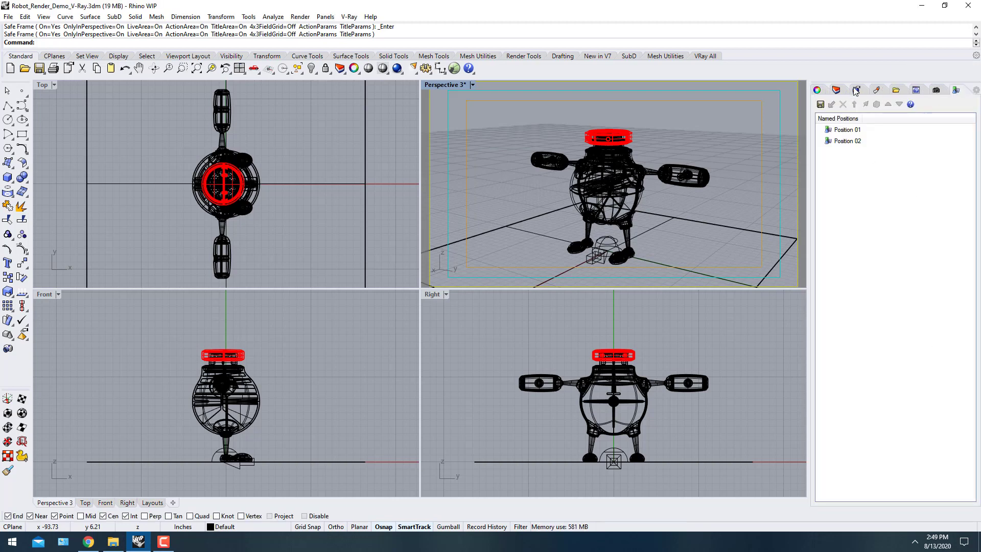
{"action": "left_click", "coordinate": [937, 90]}
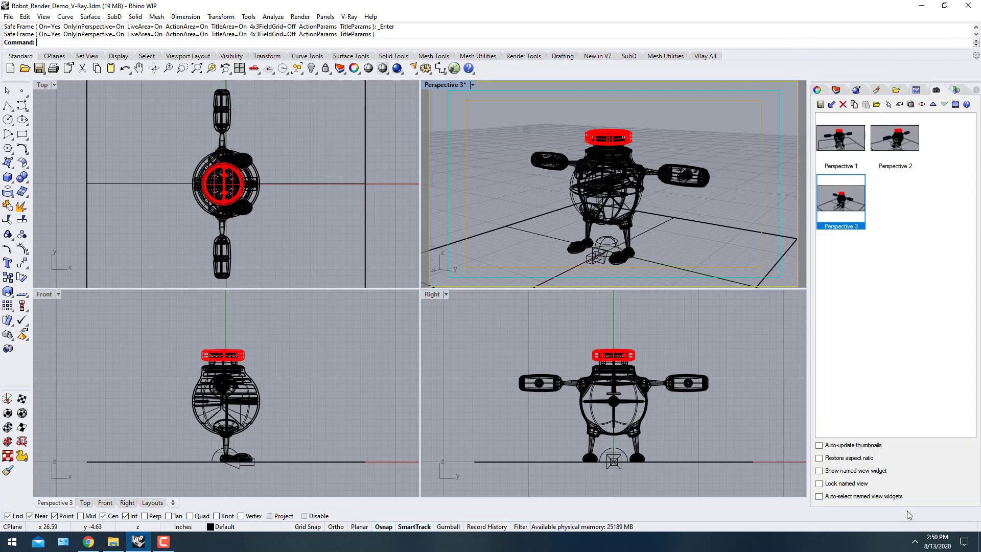
View the toolbar layout options listing the VRayForRhino toolbars and close them without changes
{"action": "left_click", "coordinate": [249, 17]}
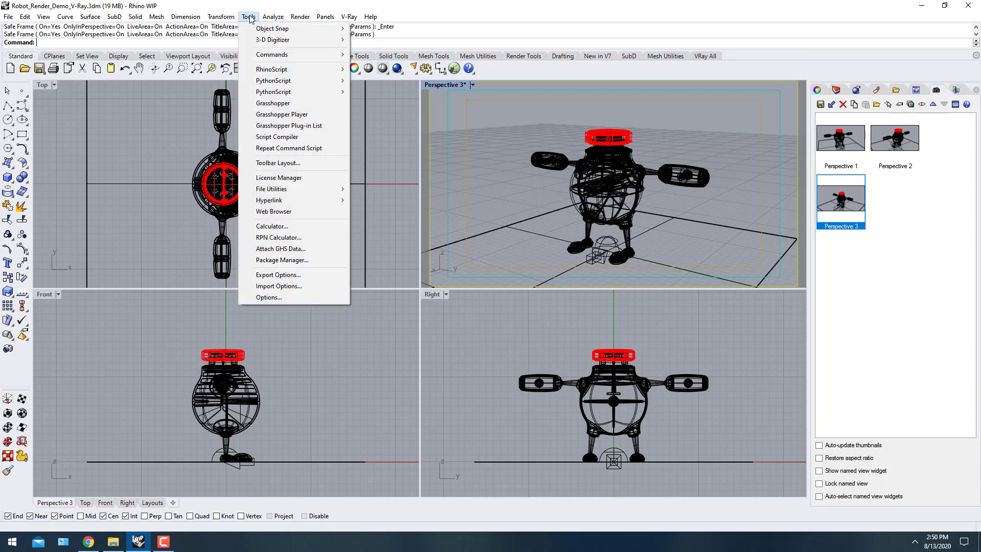
{"action": "left_click", "coordinate": [278, 163]}
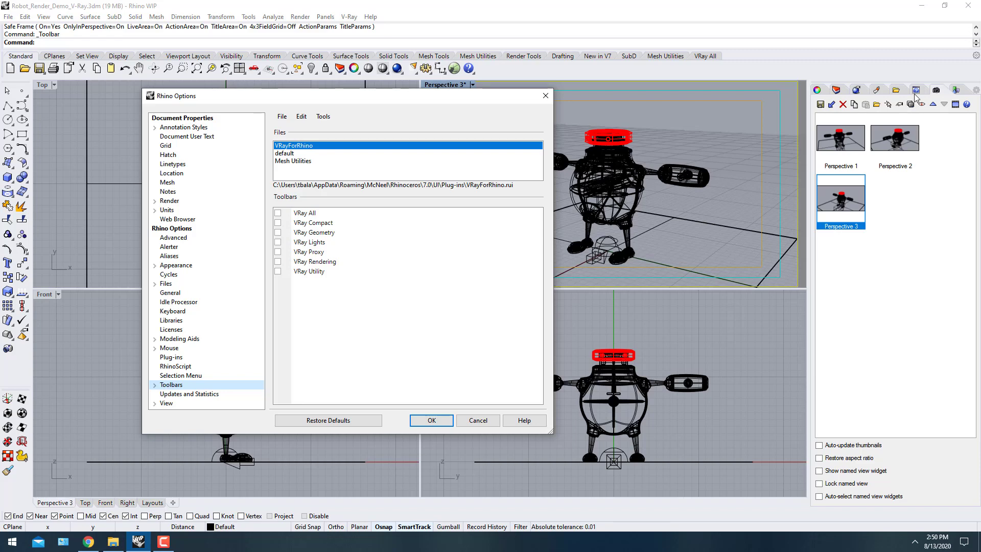
{"action": "left_click", "coordinate": [544, 97]}
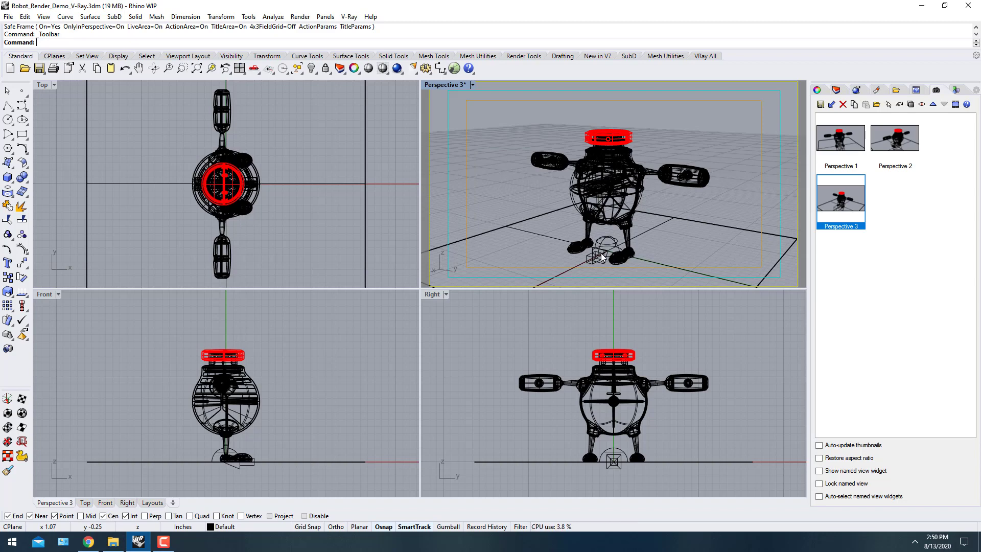
Show the Materials panel with the Materials command, undock it as a floating window and dock it back among the other panels
{"action": "type", "text": "Materials"}
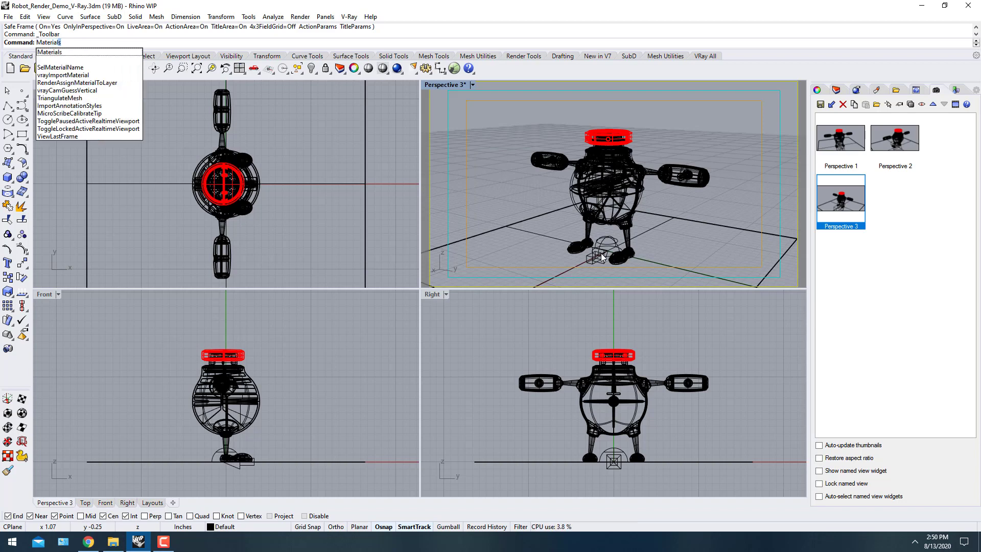
{"action": "key", "text": "Return"}
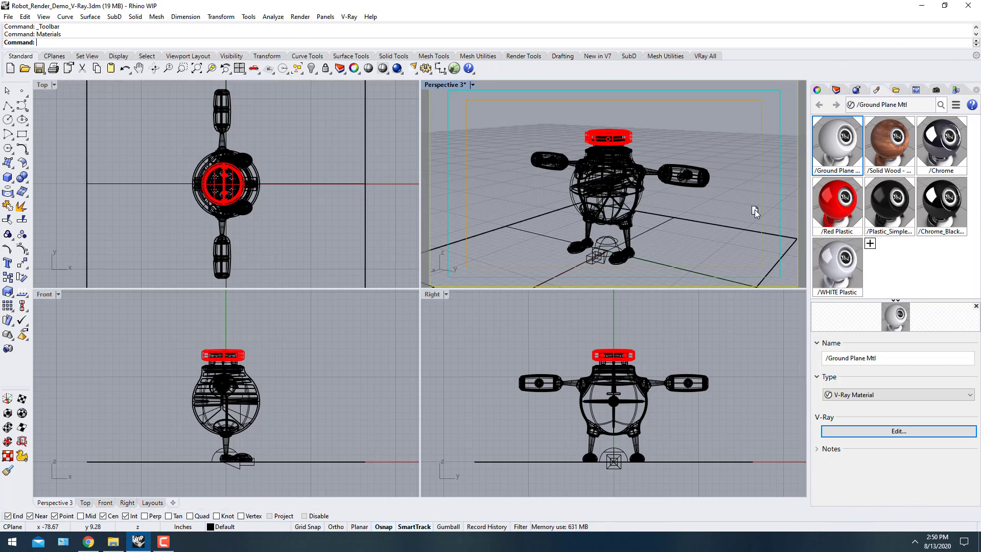
{"action": "left_click_drag", "start_coordinate": [875, 90], "coordinate": [723, 97]}
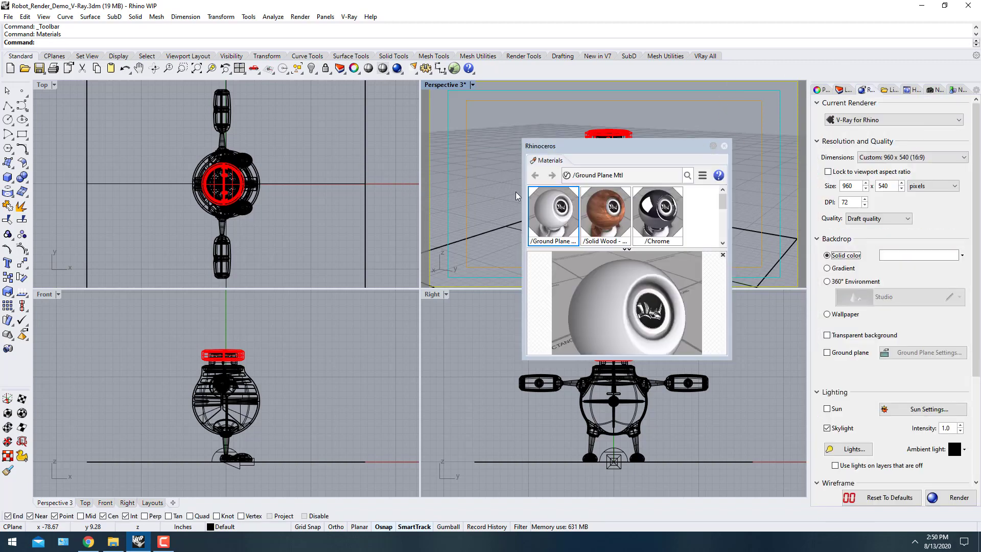
{"action": "left_click_drag", "start_coordinate": [686, 164], "coordinate": [540, 120]}
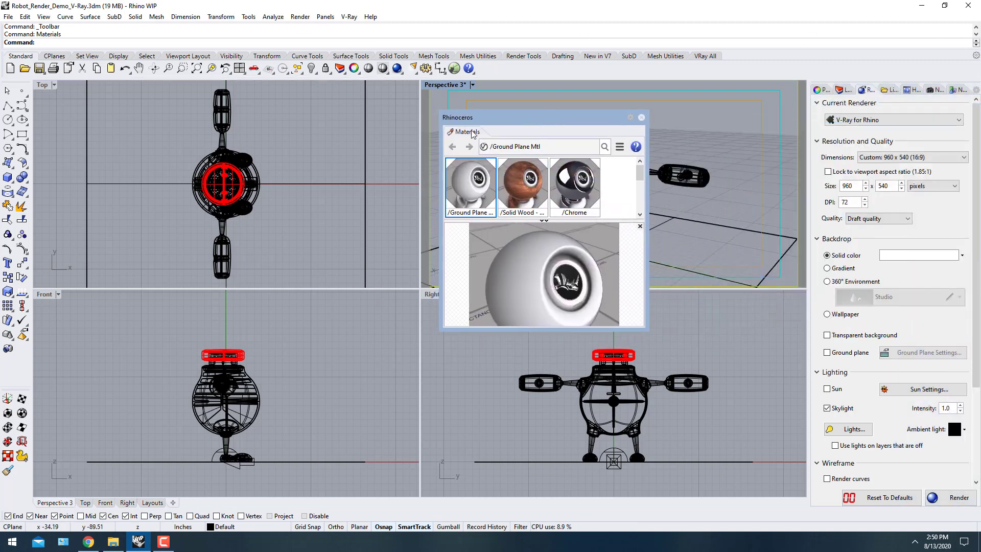
{"action": "left_click", "coordinate": [879, 91]}
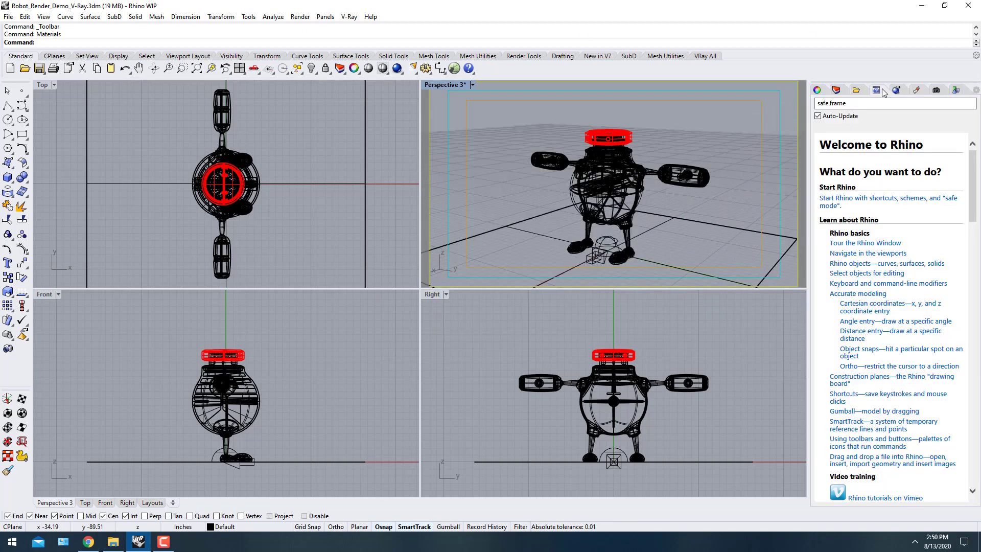
{"action": "left_click", "coordinate": [917, 93]}
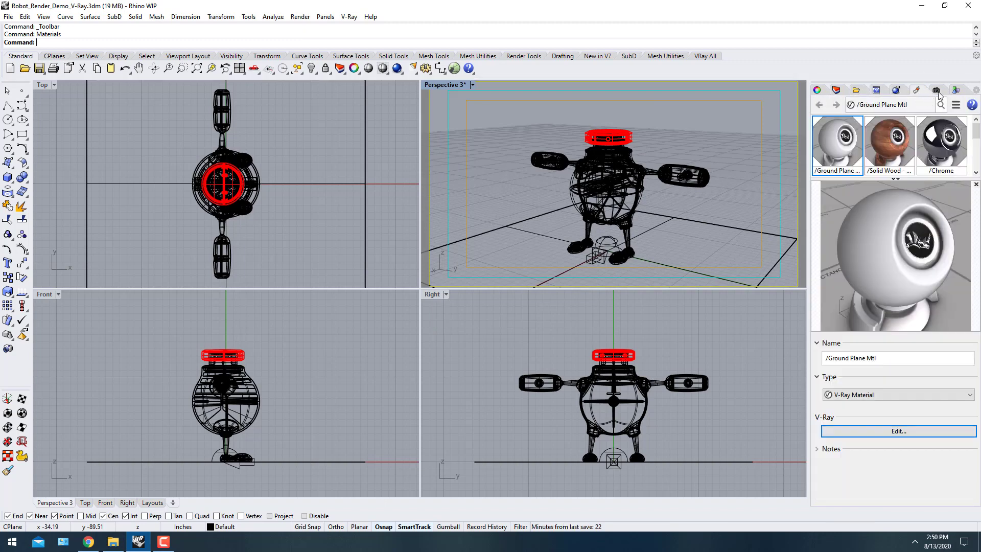
Review the saved Named Views and Named Positions, and restore Perspective 1 and Perspective 2 in the perspective viewport
{"action": "left_click", "coordinate": [937, 92]}
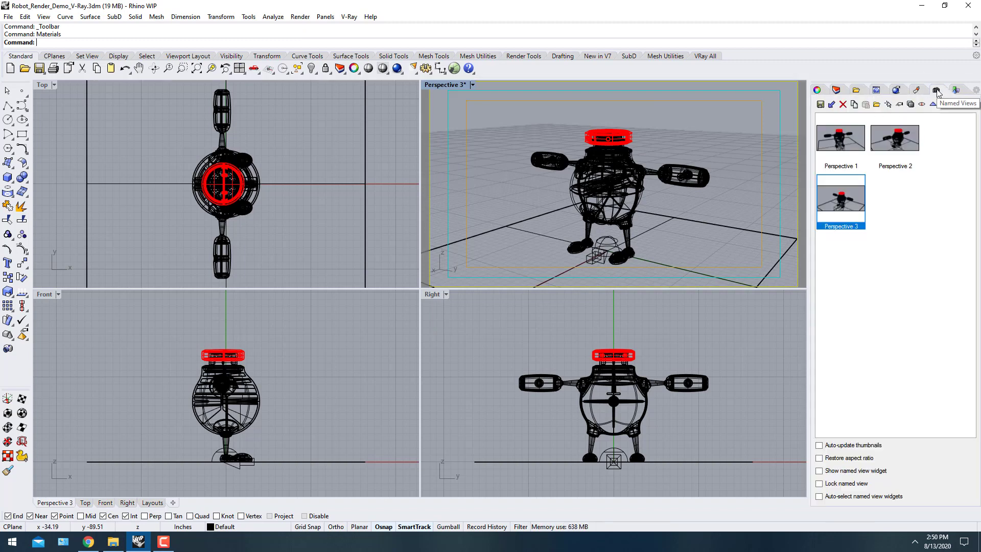
{"action": "left_click", "coordinate": [956, 91]}
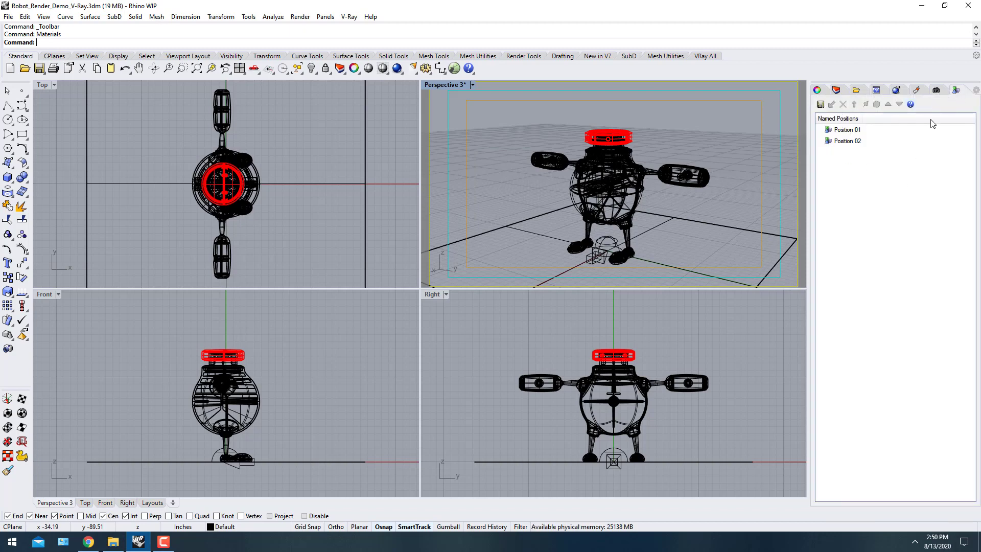
{"action": "left_click", "coordinate": [936, 91]}
{"action": "left_click", "coordinate": [915, 281]}
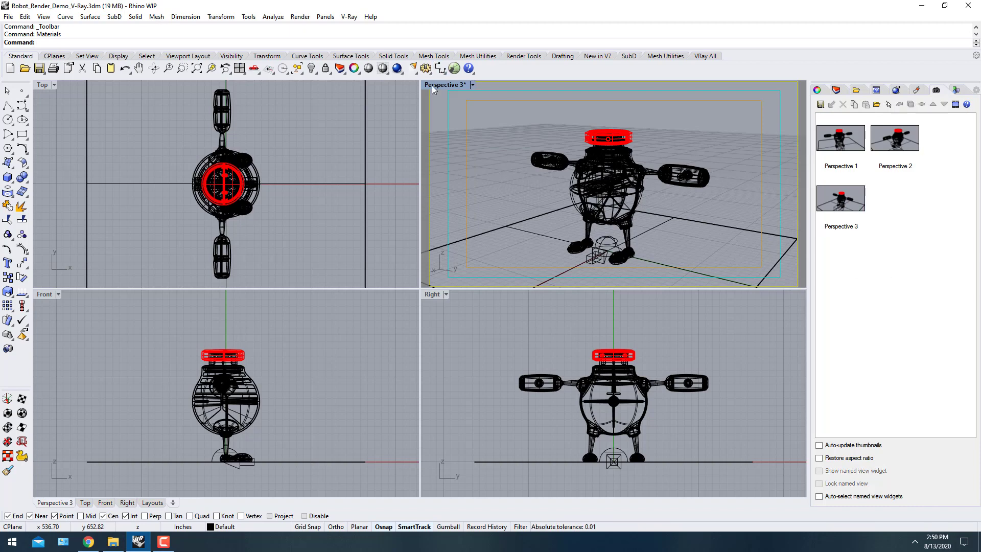
{"action": "double_click", "coordinate": [849, 140]}
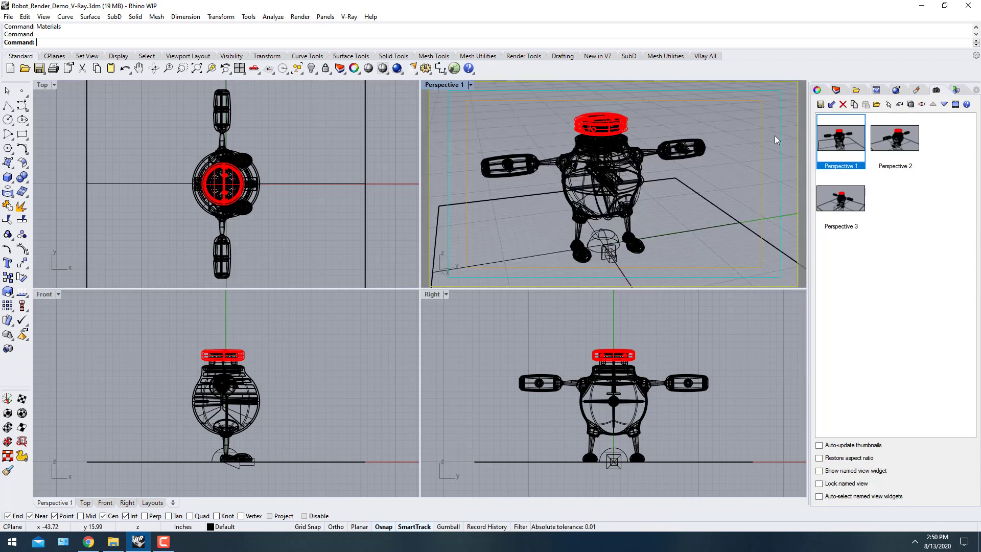
{"action": "double_click", "coordinate": [895, 142]}
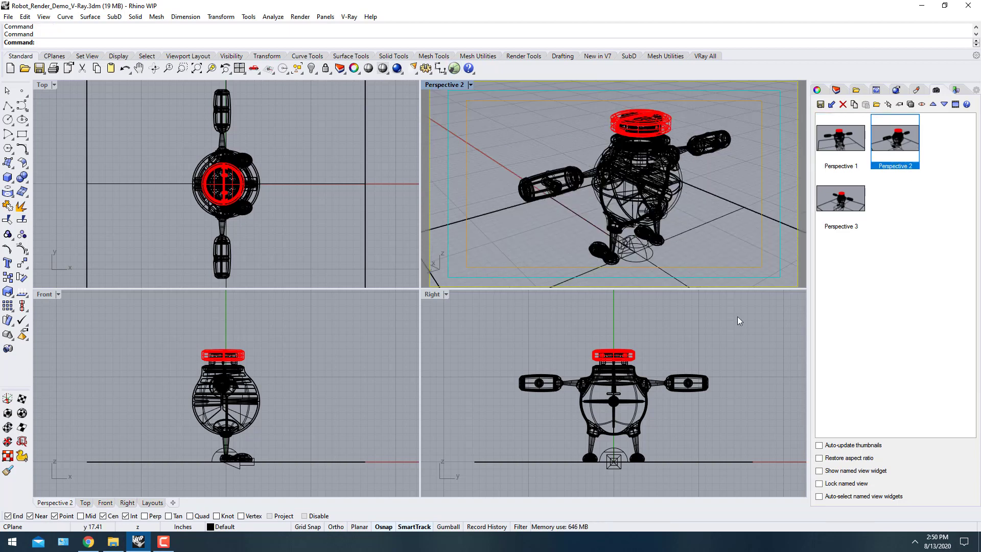
Save the current perspective viewport as a named view called Perspective 4 and select it
{"action": "left_click", "coordinate": [820, 104]}
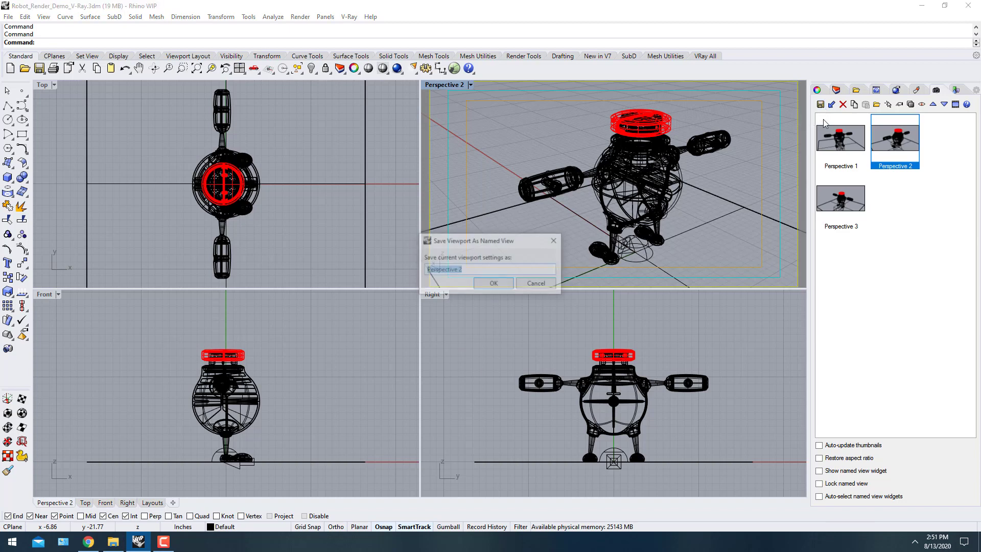
{"action": "left_click", "coordinate": [473, 267]}
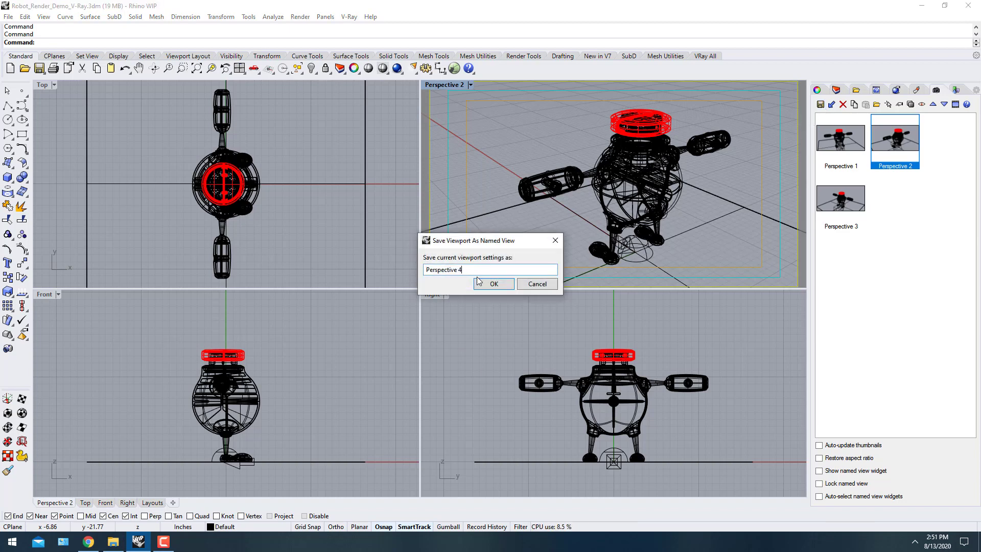
{"action": "left_click", "coordinate": [494, 284]}
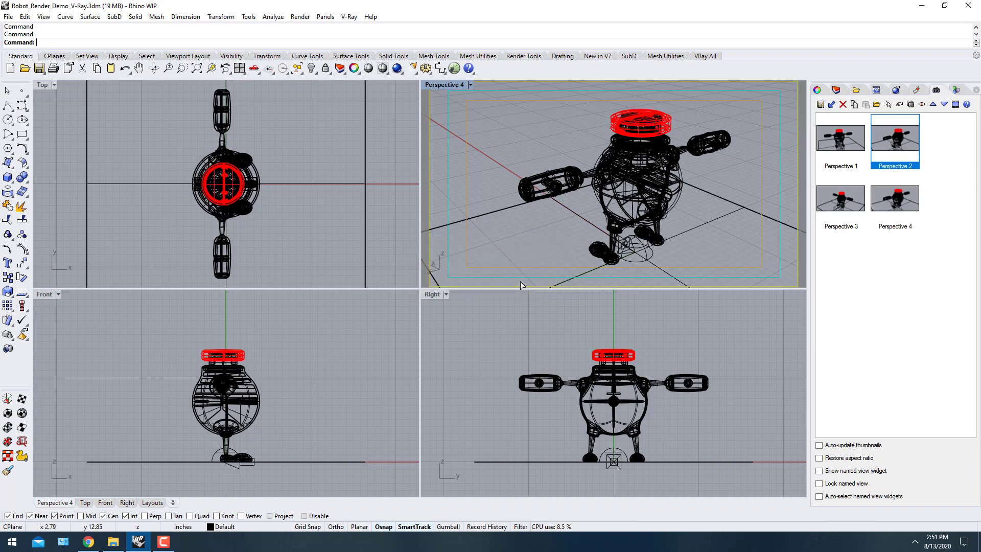
{"action": "left_click", "coordinate": [908, 198]}
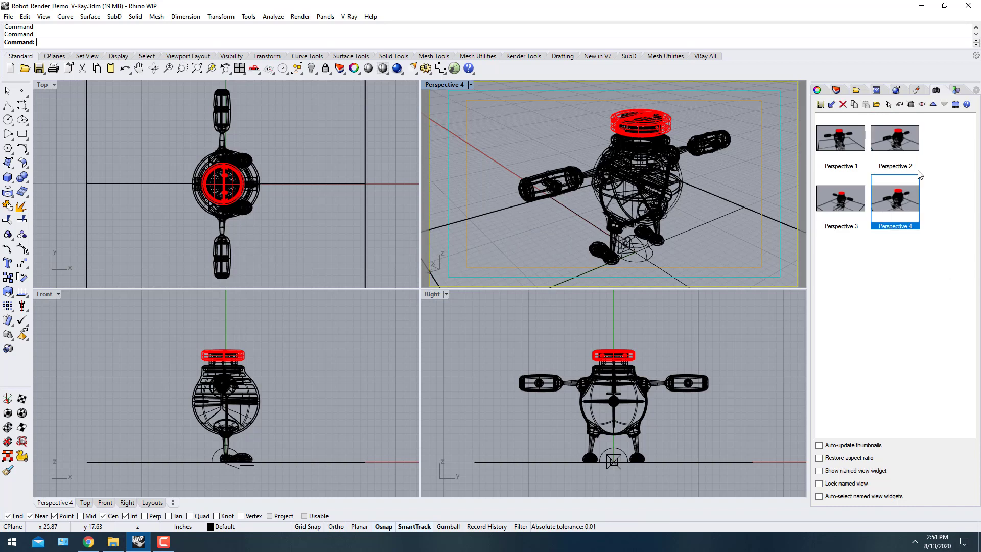
Restore the Perspective 2 named view and delete the Perspective 4 named view
{"action": "double_click", "coordinate": [902, 131]}
{"action": "left_click", "coordinate": [872, 177]}
{"action": "left_click", "coordinate": [843, 105]}
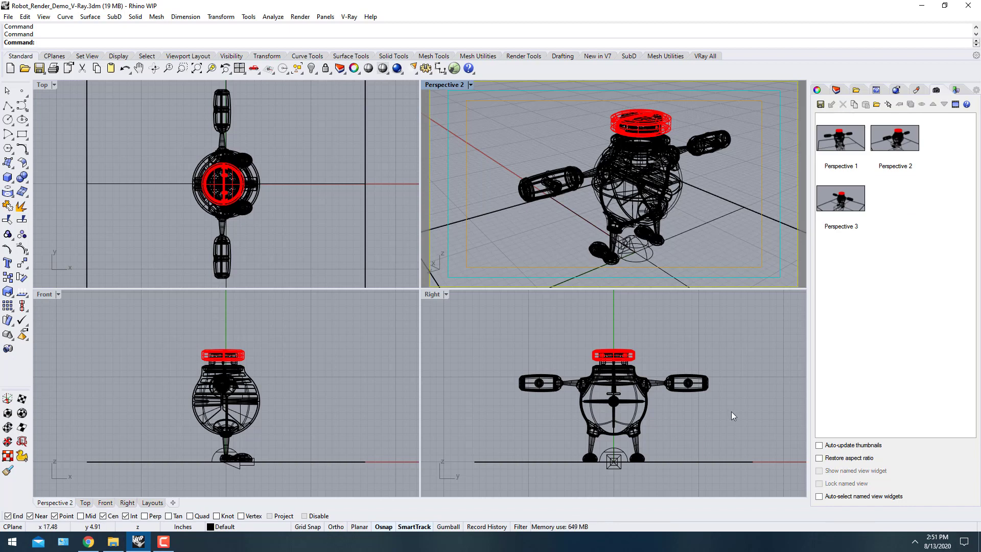
Zoom in on the robot in the Right viewport and save it as a named view called Right
{"action": "scroll", "coordinate": [622, 362], "scroll_direction": "down", "scroll_amount": 2}
{"action": "scroll", "coordinate": [621, 363], "scroll_direction": "up", "scroll_amount": 3}
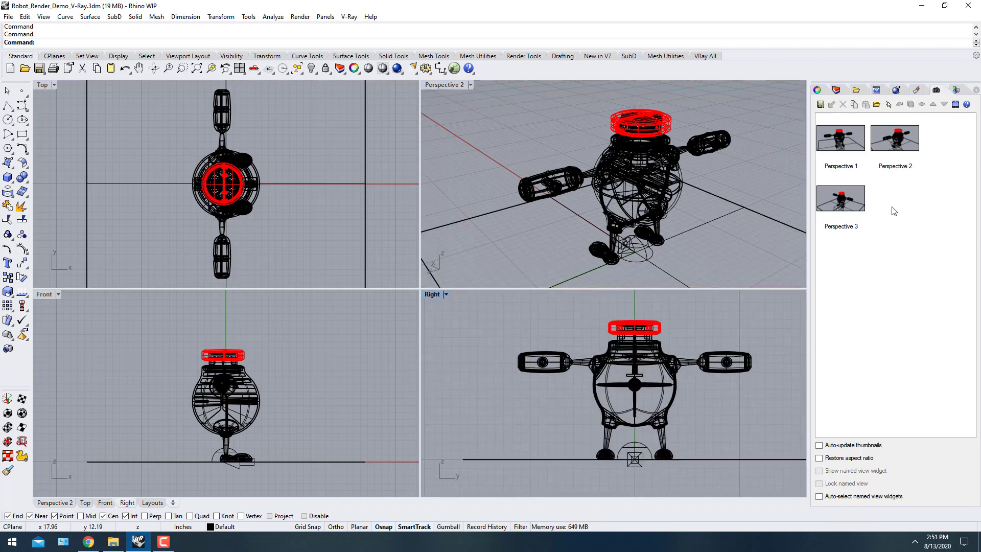
{"action": "left_click", "coordinate": [820, 104]}
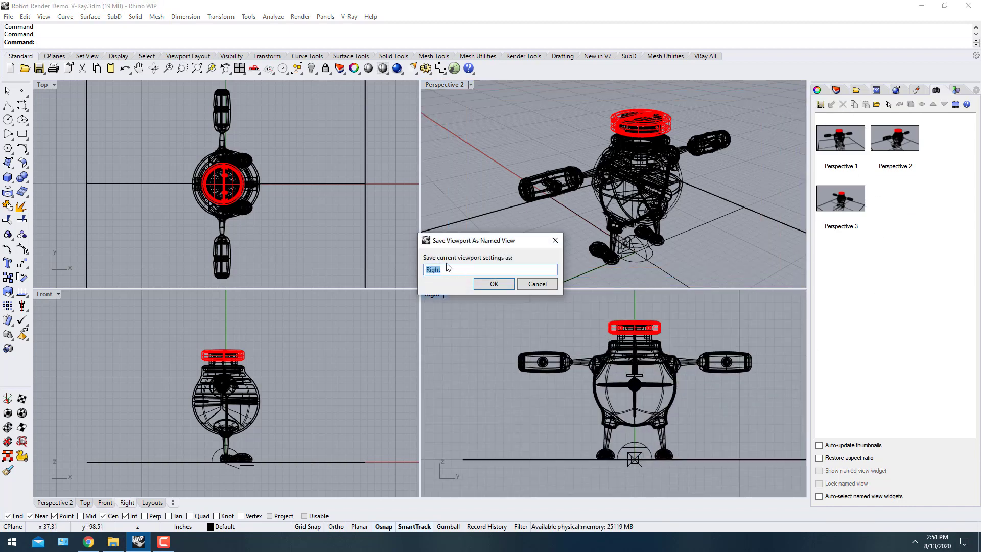
{"action": "left_click", "coordinate": [494, 285]}
{"action": "left_click", "coordinate": [896, 201]}
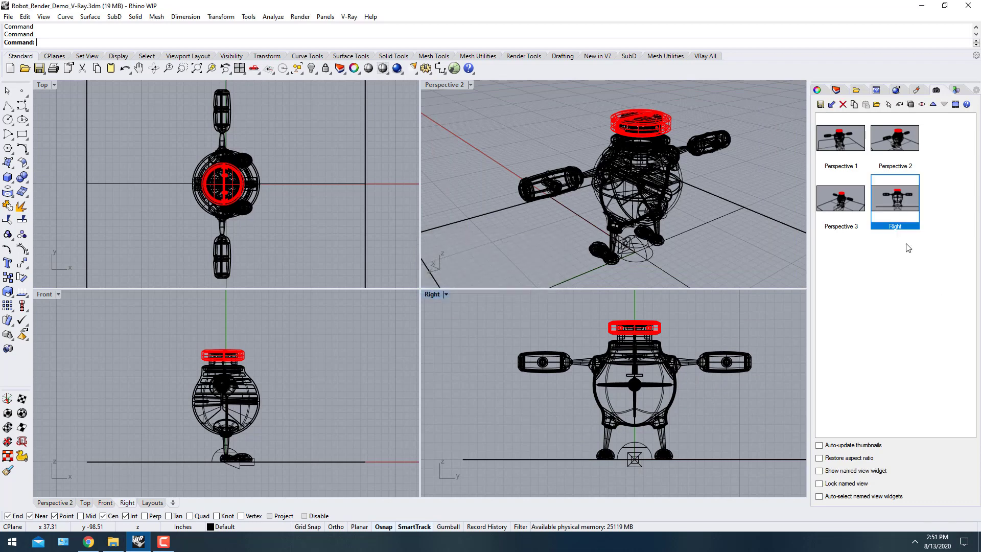
Try the saved perspective views in the Right viewport and restore the Right named view there
{"action": "double_click", "coordinate": [848, 142]}
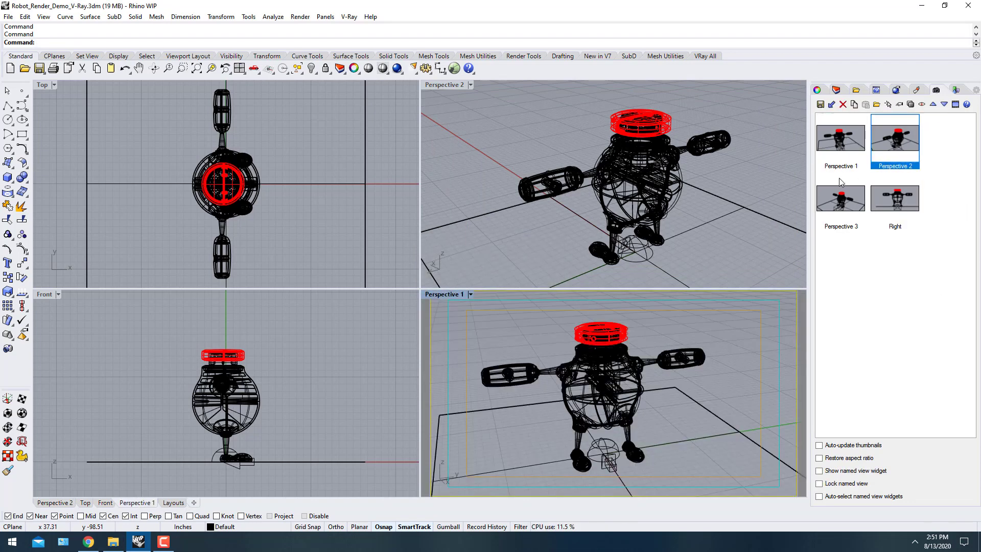
{"action": "double_click", "coordinate": [851, 205]}
{"action": "double_click", "coordinate": [903, 197]}
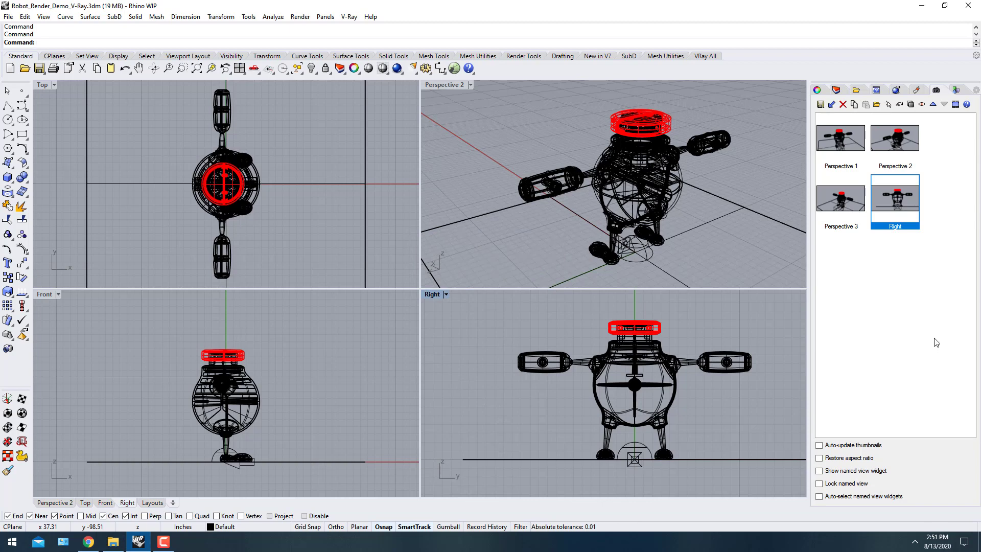
Restore Perspective 1 in the perspective viewport and delete the Right named view
{"action": "left_click", "coordinate": [733, 150]}
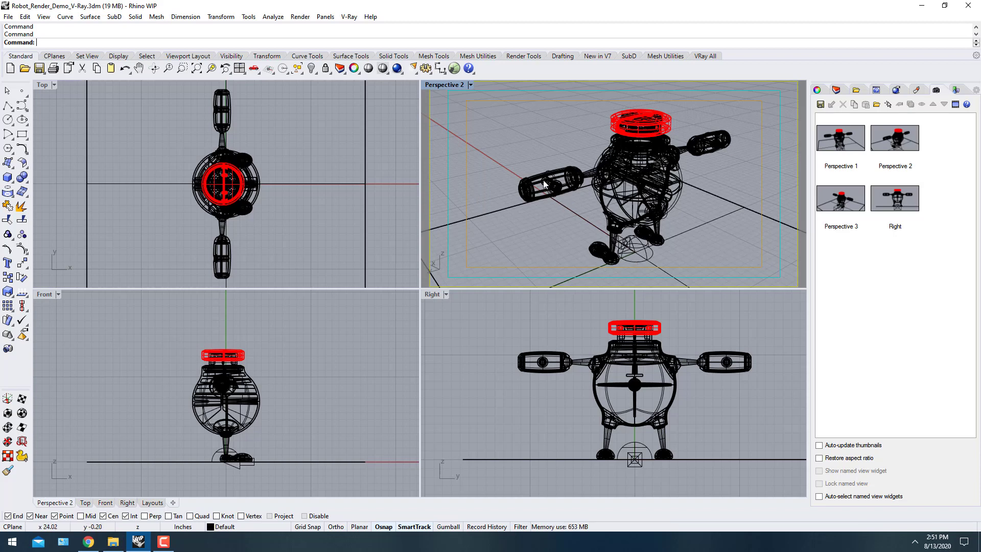
{"action": "double_click", "coordinate": [860, 137]}
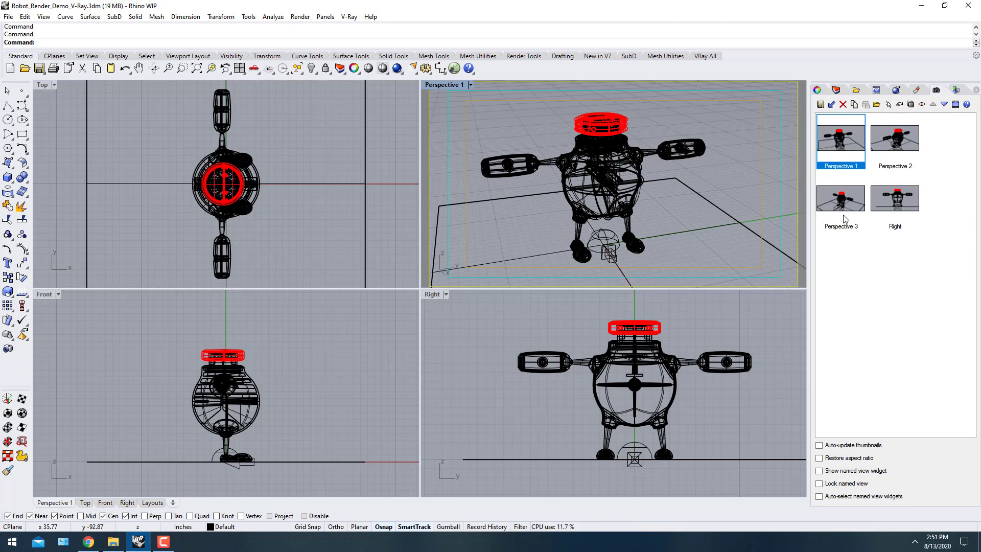
{"action": "left_click", "coordinate": [911, 200]}
{"action": "left_click", "coordinate": [843, 104]}
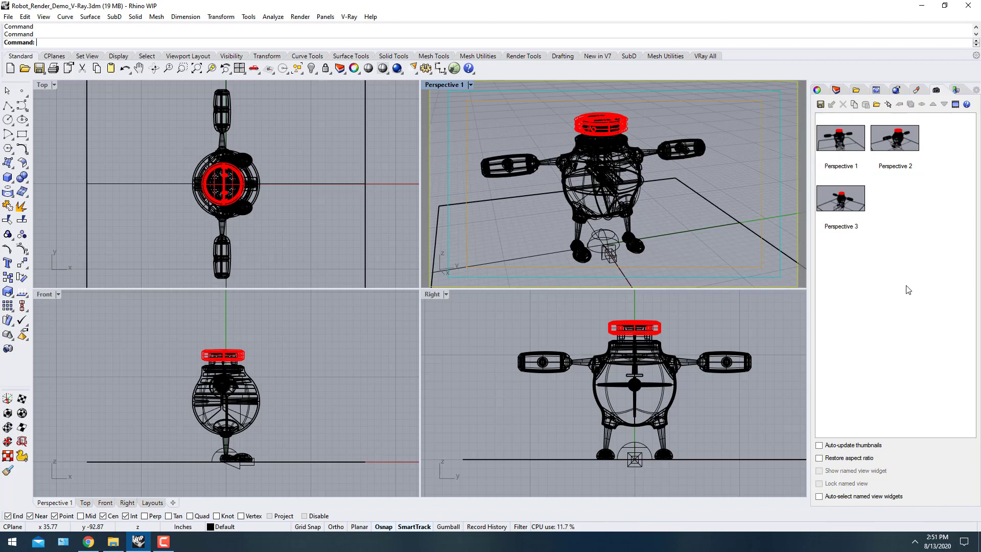
{"action": "left_click", "coordinate": [846, 153]}
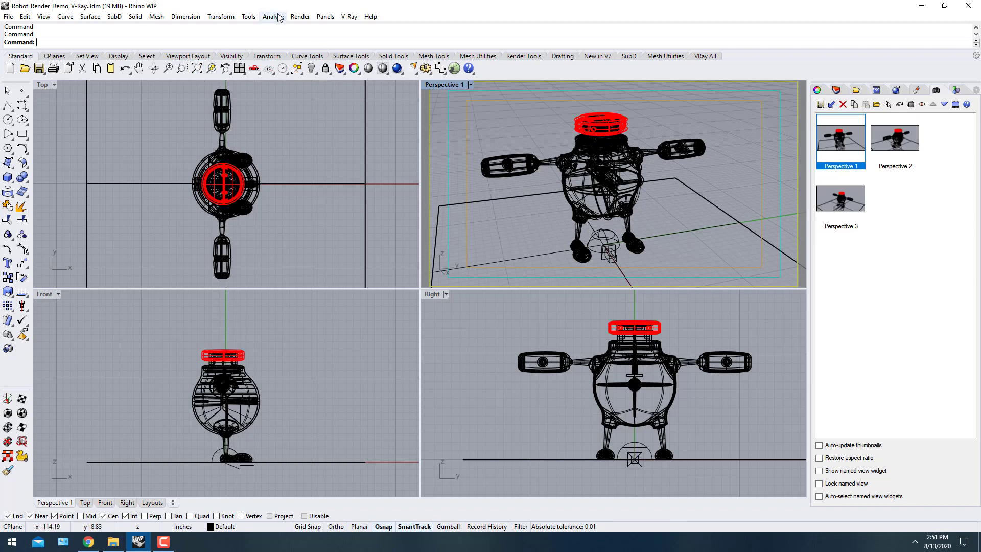
Open the V-Ray scene export dialog to view its folder, file name and file type, and cancel the export
{"action": "left_click", "coordinate": [348, 18]}
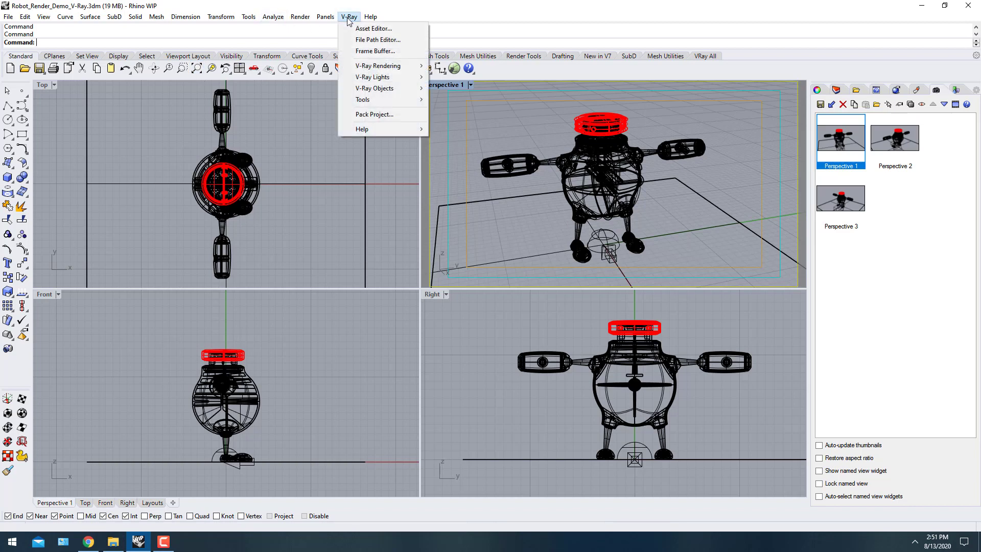
{"action": "mouse_move", "coordinate": [379, 72]}
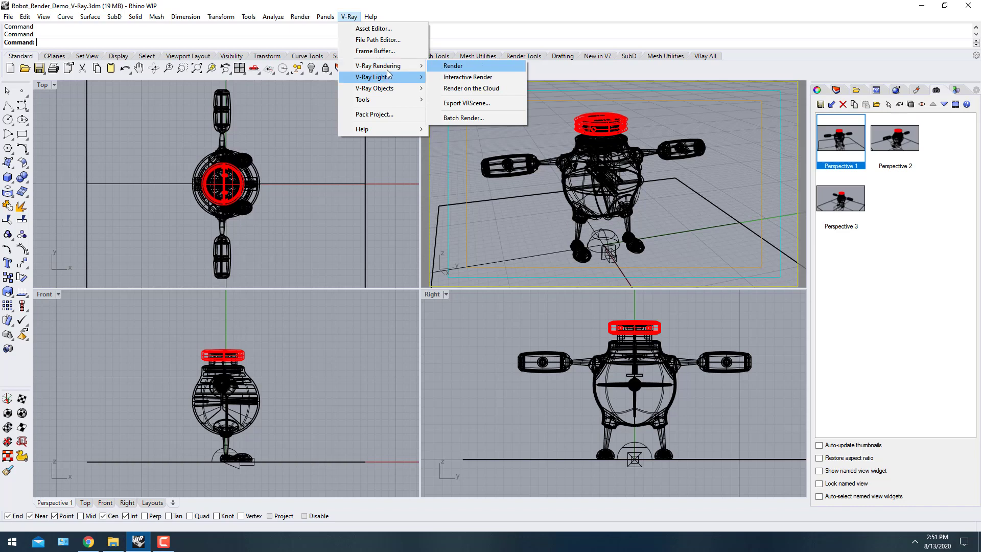
{"action": "left_click", "coordinate": [466, 104]}
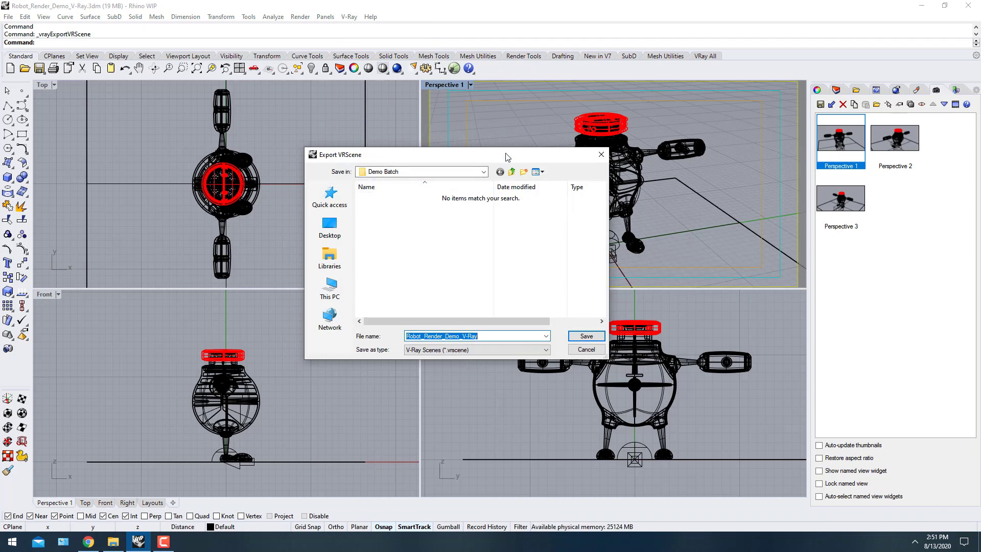
{"action": "left_click_drag", "start_coordinate": [506, 157], "coordinate": [496, 99]}
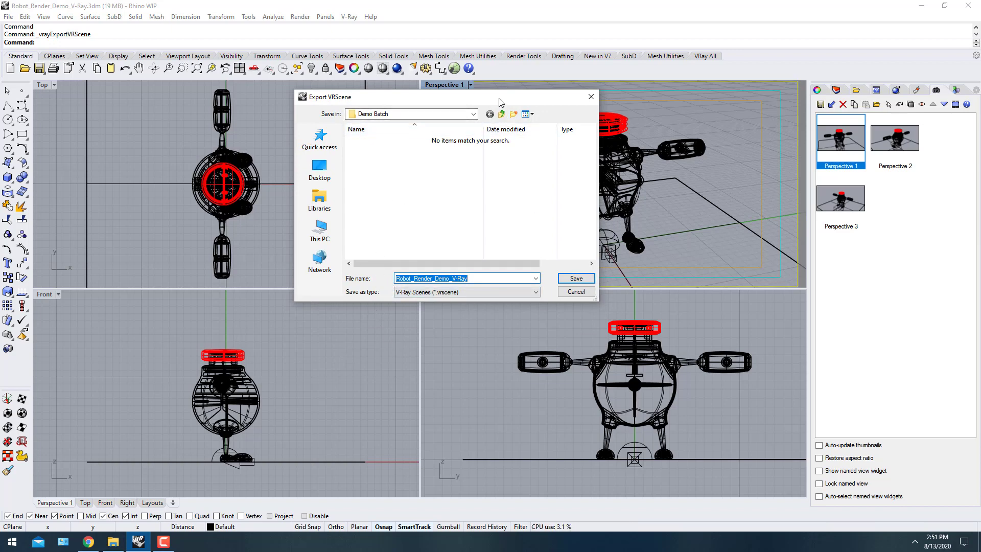
{"action": "left_click_drag", "start_coordinate": [501, 101], "coordinate": [564, 123]}
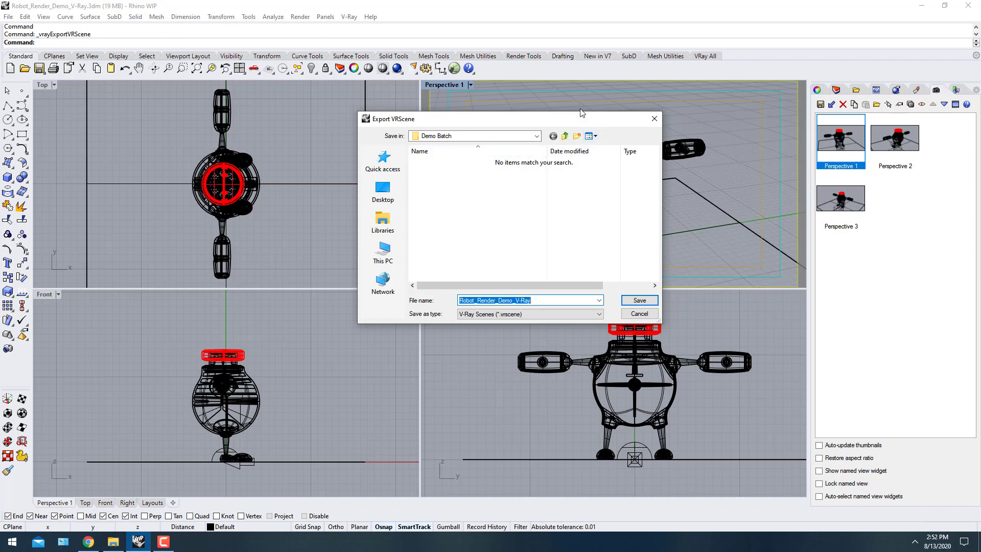
{"action": "left_click_drag", "start_coordinate": [587, 121], "coordinate": [583, 106]}
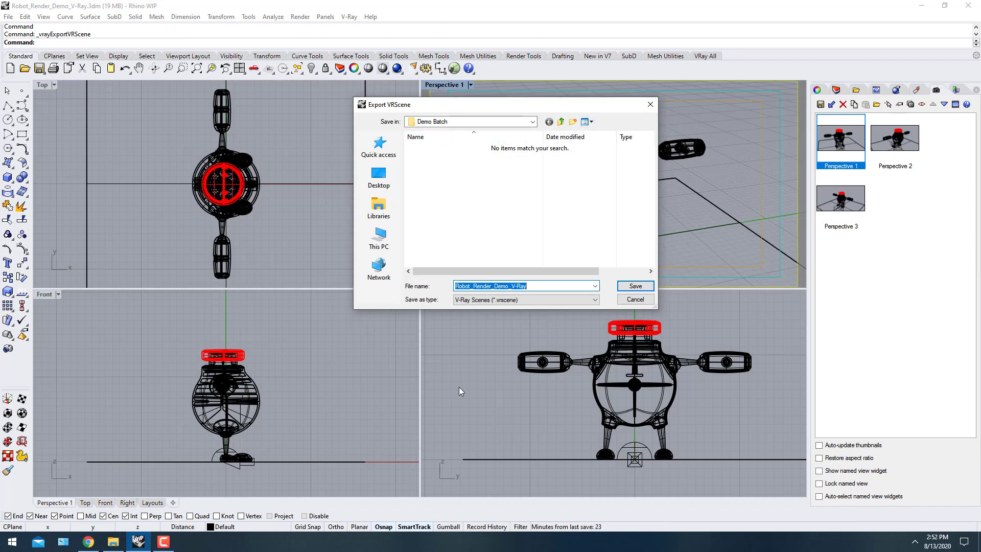
{"action": "left_click", "coordinate": [647, 301]}
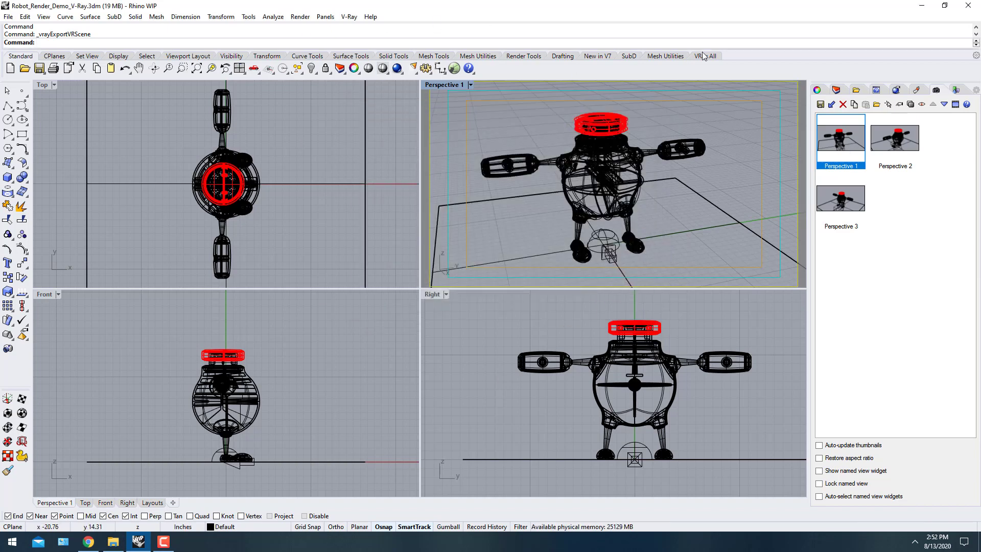
Show the V-Ray Asset Editor's render settings with the Render Parameters section expanded, keeping the perspective view mostly uncovered
{"action": "left_click", "coordinate": [706, 56]}
{"action": "left_click", "coordinate": [10, 68]}
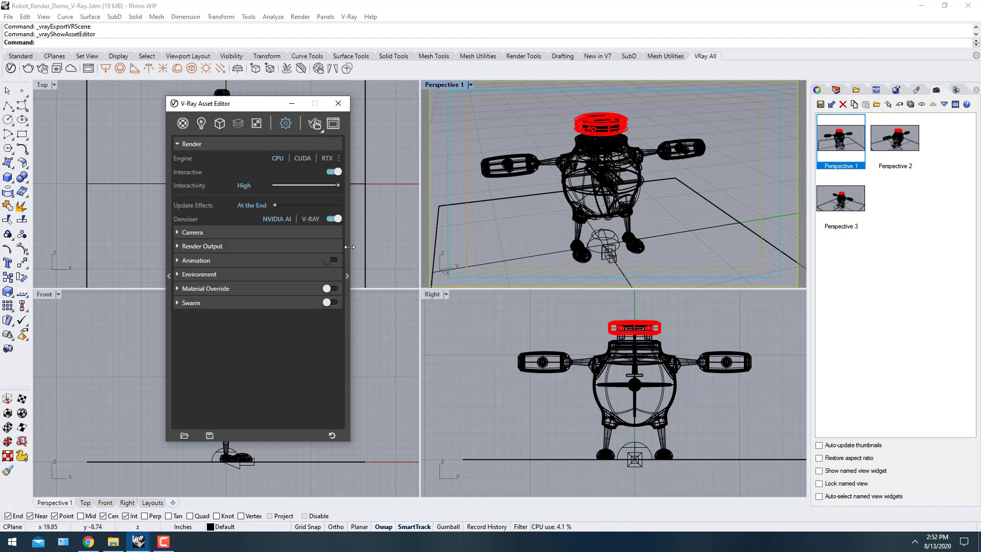
{"action": "left_click", "coordinate": [348, 277]}
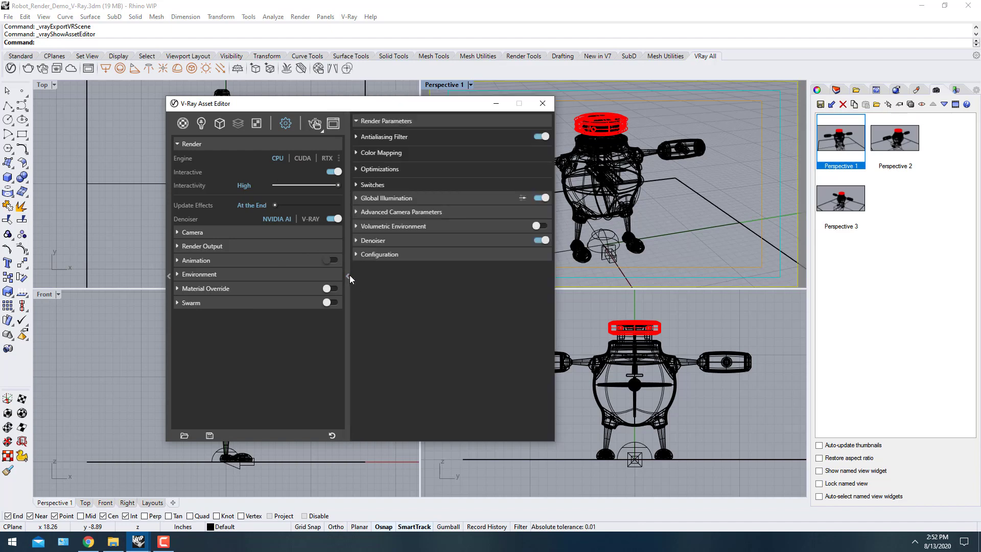
{"action": "left_click", "coordinate": [349, 275]}
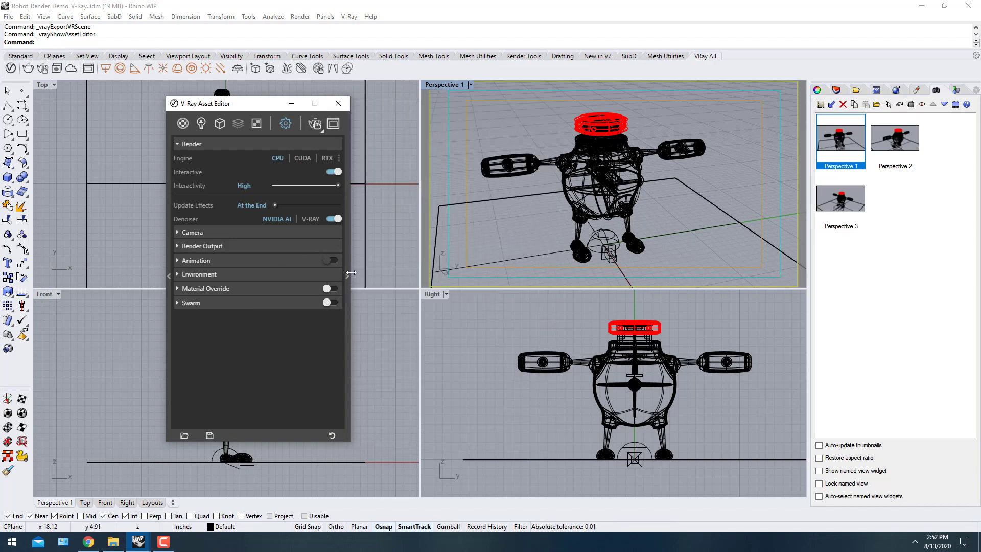
{"action": "left_click", "coordinate": [348, 275]}
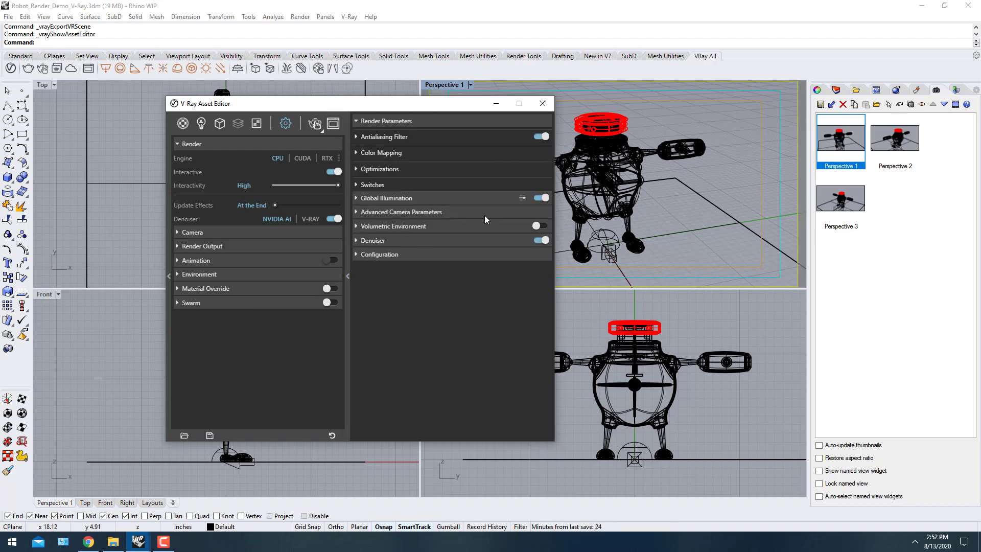
{"action": "left_click_drag", "start_coordinate": [440, 102], "coordinate": [338, 98]}
{"action": "left_click", "coordinate": [742, 130]}
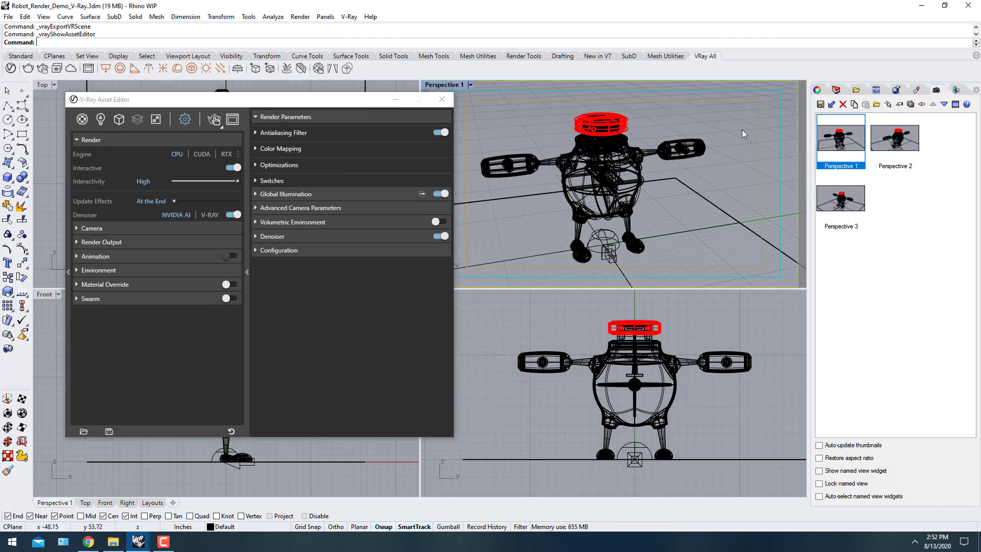
Review the Camera and Render Output settings, including image size and aspect ratio, toggling Safe Frame off and back on
{"action": "left_click", "coordinate": [90, 228]}
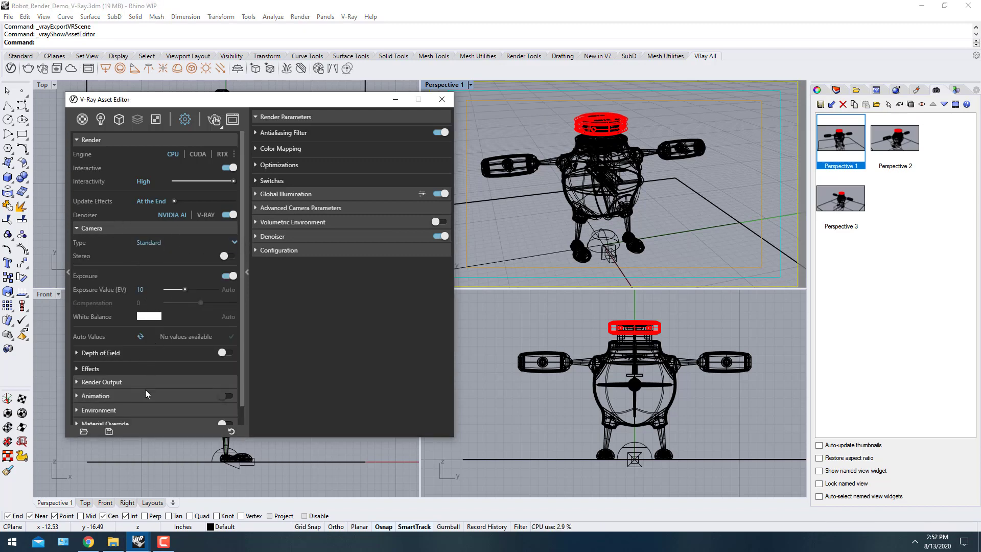
{"action": "left_click", "coordinate": [112, 383]}
{"action": "scroll", "coordinate": [88, 335], "scroll_direction": "down", "scroll_amount": 1}
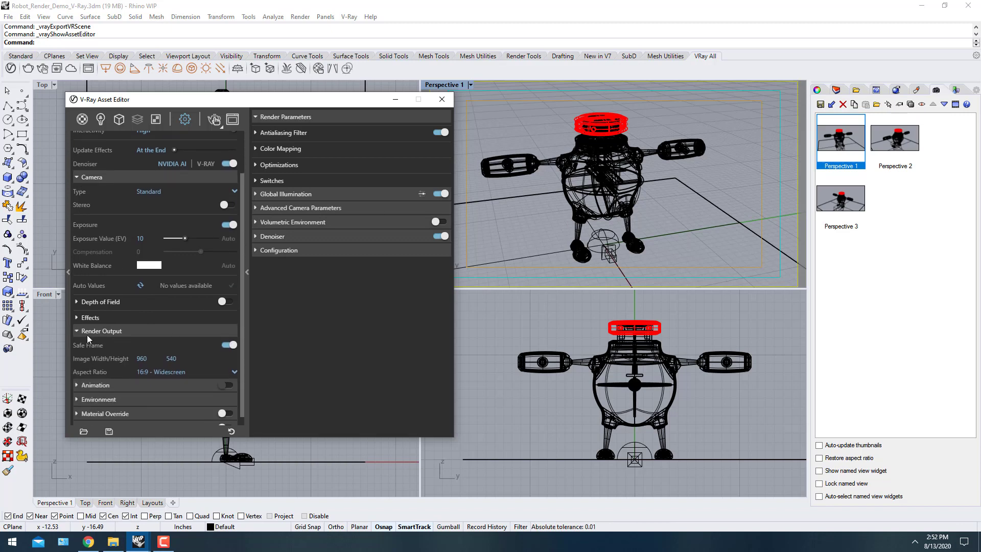
{"action": "double_click", "coordinate": [172, 358]}
{"action": "left_click", "coordinate": [228, 346]}
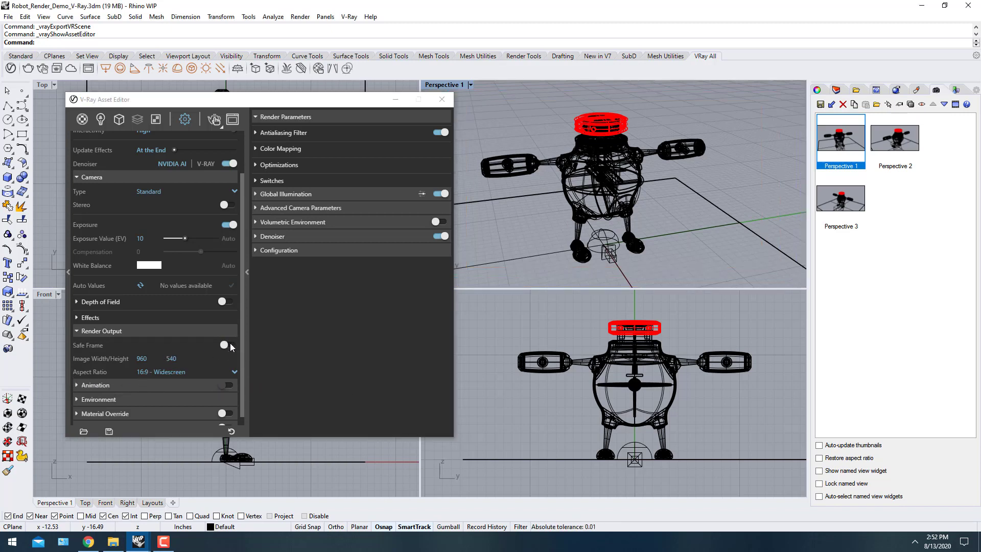
{"action": "left_click", "coordinate": [228, 346]}
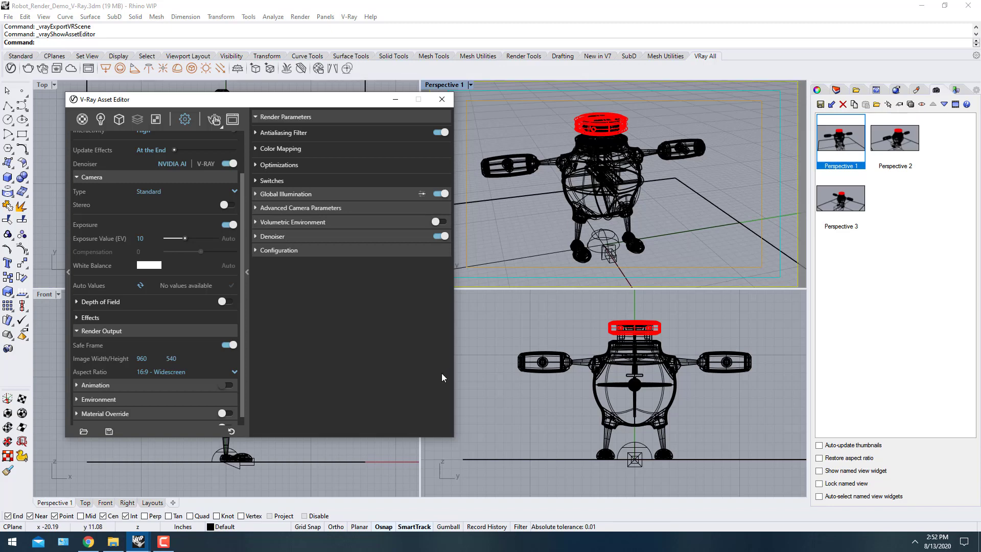
{"action": "left_click_drag", "start_coordinate": [329, 103], "coordinate": [336, 77]}
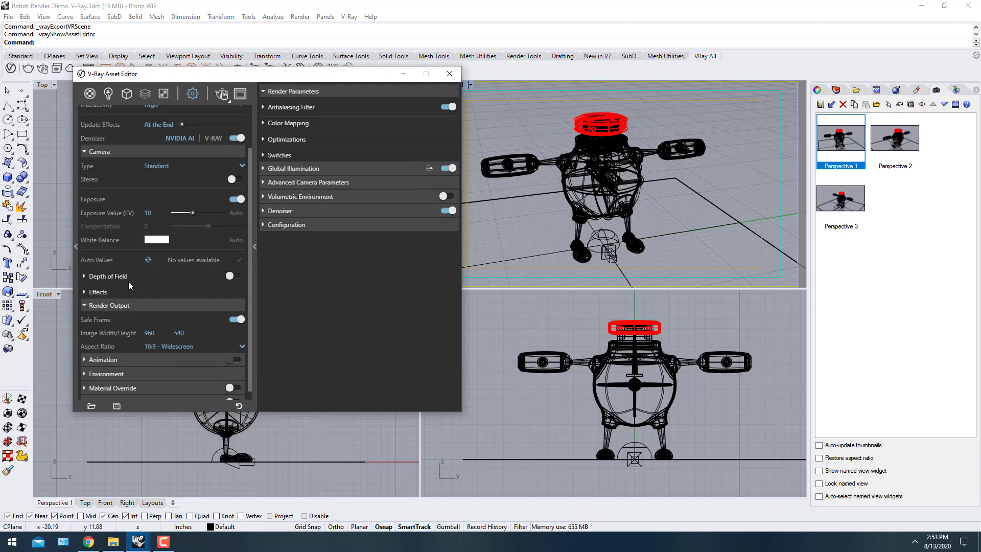
Render the robot from Perspective 1 with Interactive mode off, and close the frame buffer after viewing the image
{"action": "scroll", "coordinate": [129, 276], "scroll_direction": "up", "scroll_amount": 2}
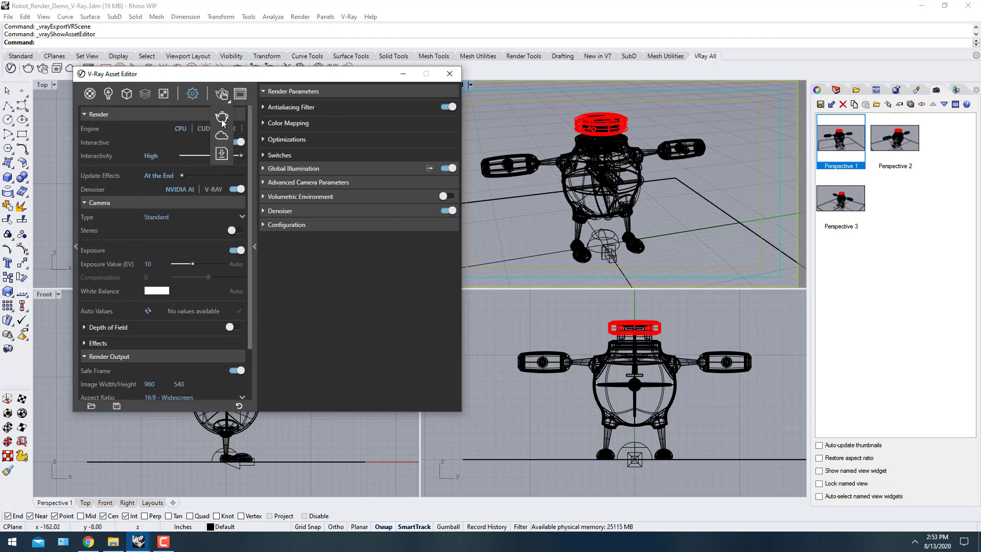
{"action": "left_click", "coordinate": [223, 93]}
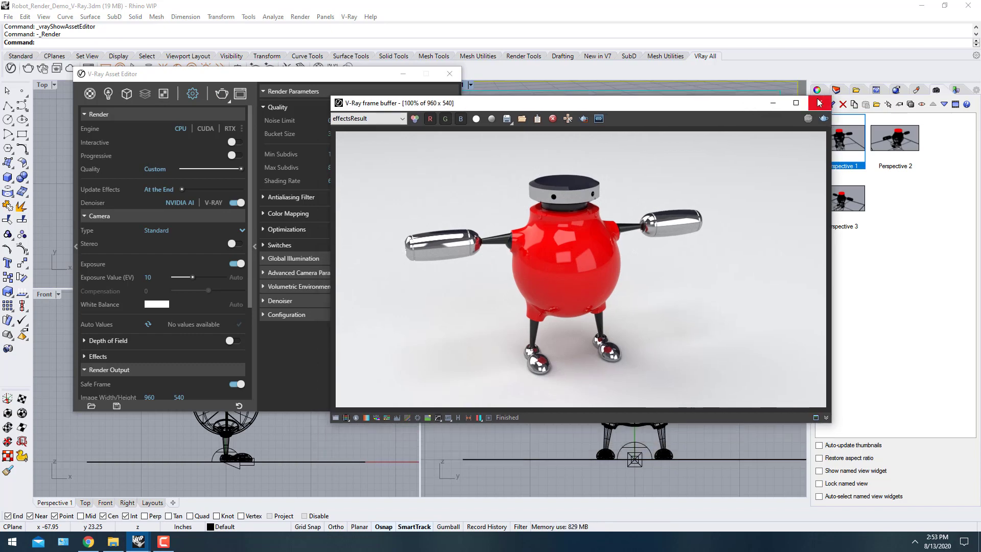
{"action": "left_click", "coordinate": [828, 120]}
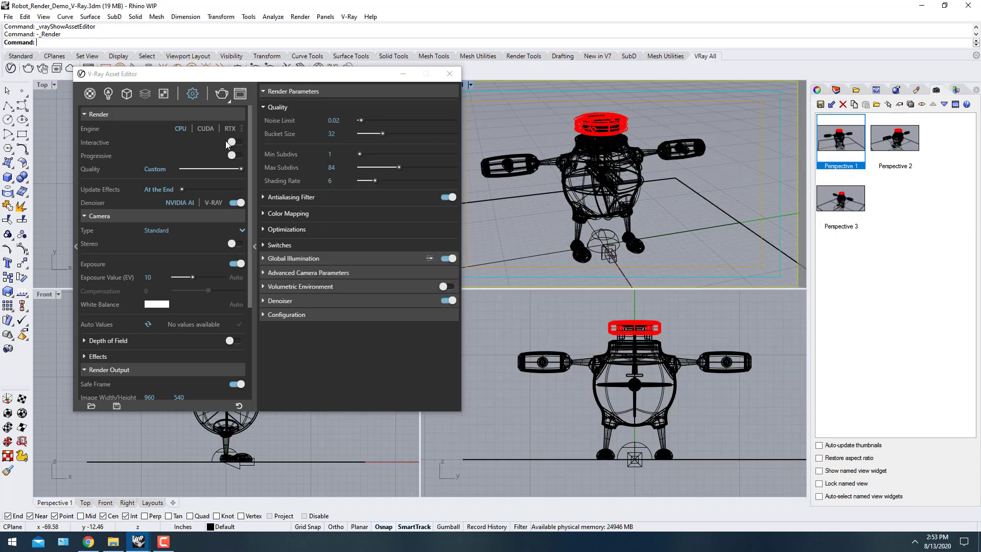
Set the V-Ray render quality to Medium and close the Asset Editor
{"action": "left_click_drag", "start_coordinate": [241, 169], "coordinate": [206, 174]}
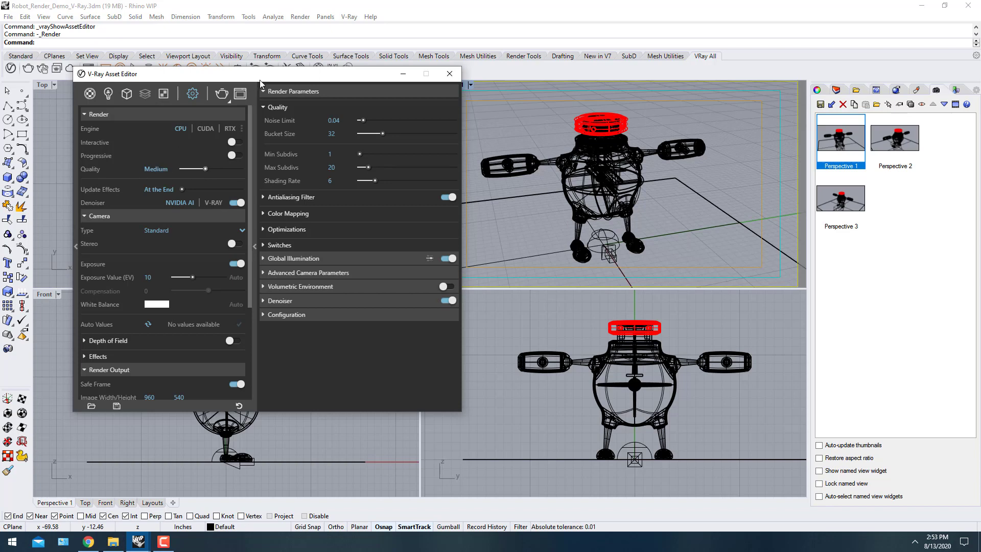
{"action": "left_click_drag", "start_coordinate": [260, 80], "coordinate": [295, 75]}
{"action": "left_click", "coordinate": [271, 198]}
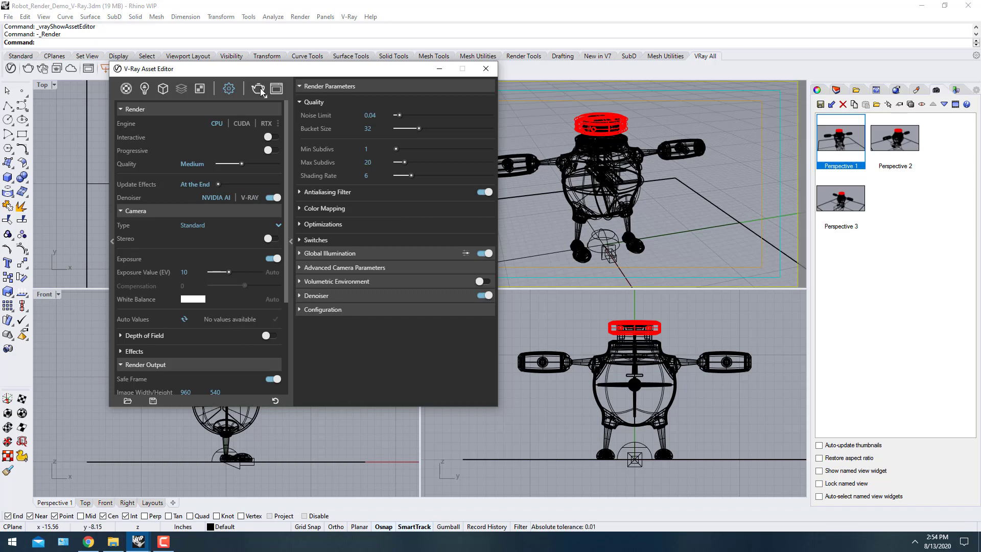
{"action": "left_click", "coordinate": [486, 69]}
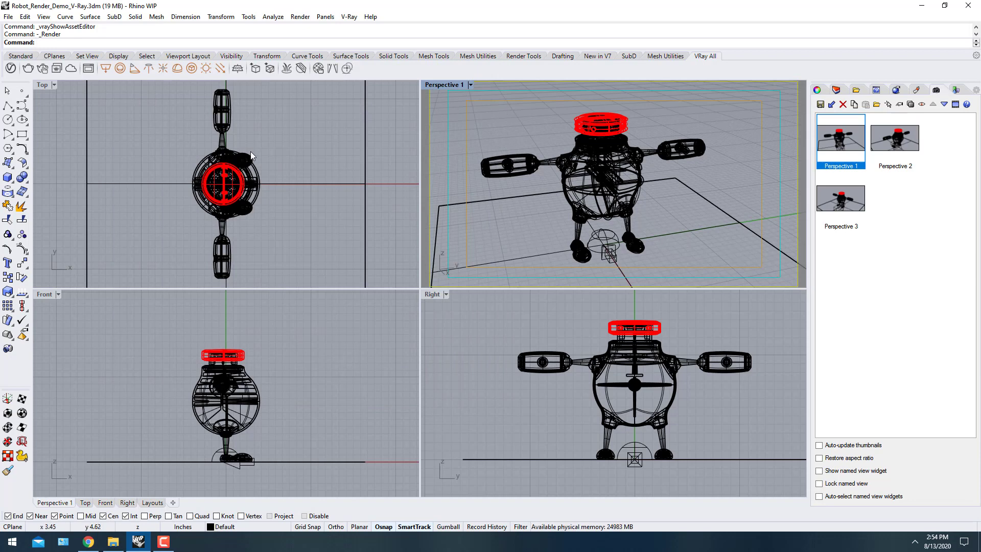
Export the Perspective 1 view as a V-Ray scene named Robot_Render_Demo_V-Ray.1 in the Demo Batch folder
{"action": "left_click", "coordinate": [345, 18]}
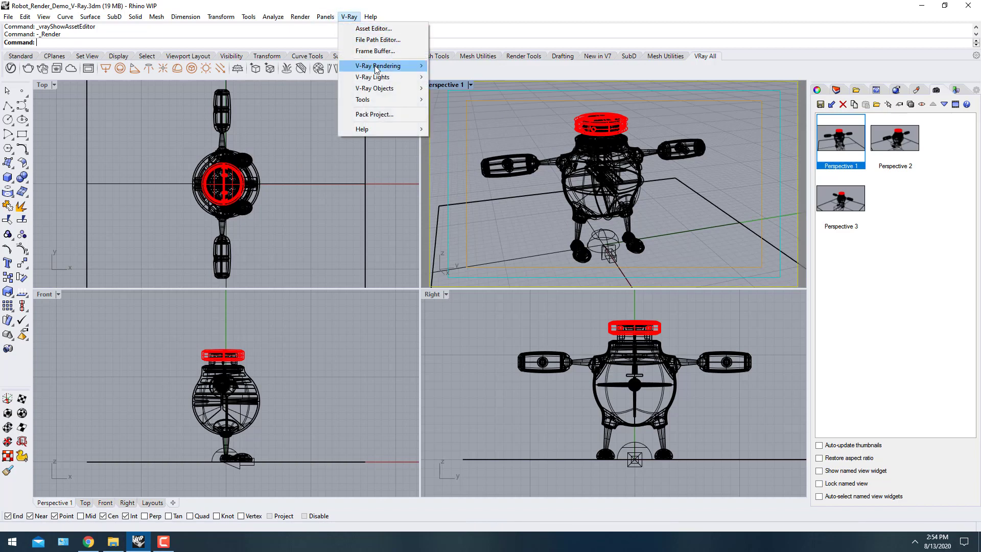
{"action": "mouse_move", "coordinate": [389, 66]}
{"action": "left_click", "coordinate": [466, 103]}
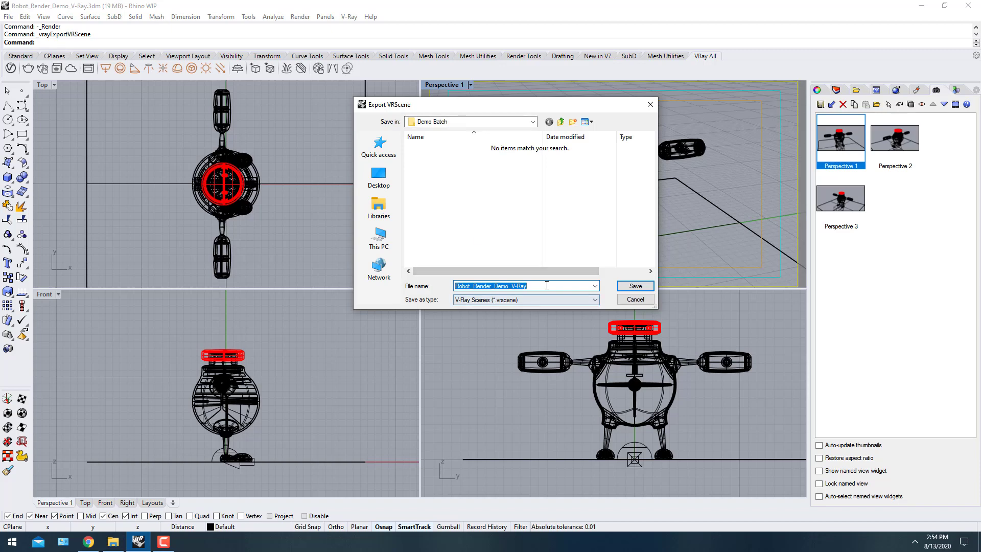
{"action": "left_click", "coordinate": [520, 285]}
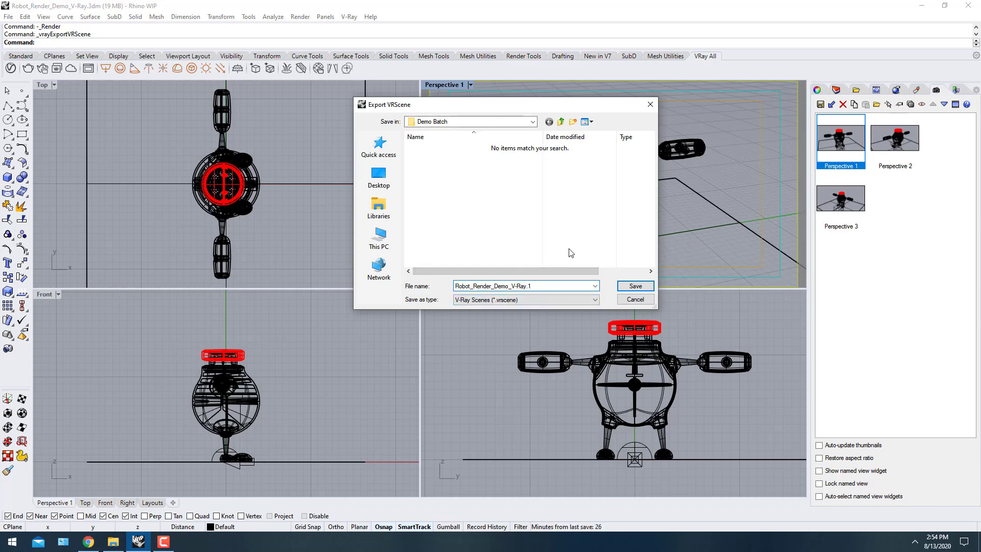
{"action": "left_click_drag", "start_coordinate": [464, 105], "coordinate": [401, 100]}
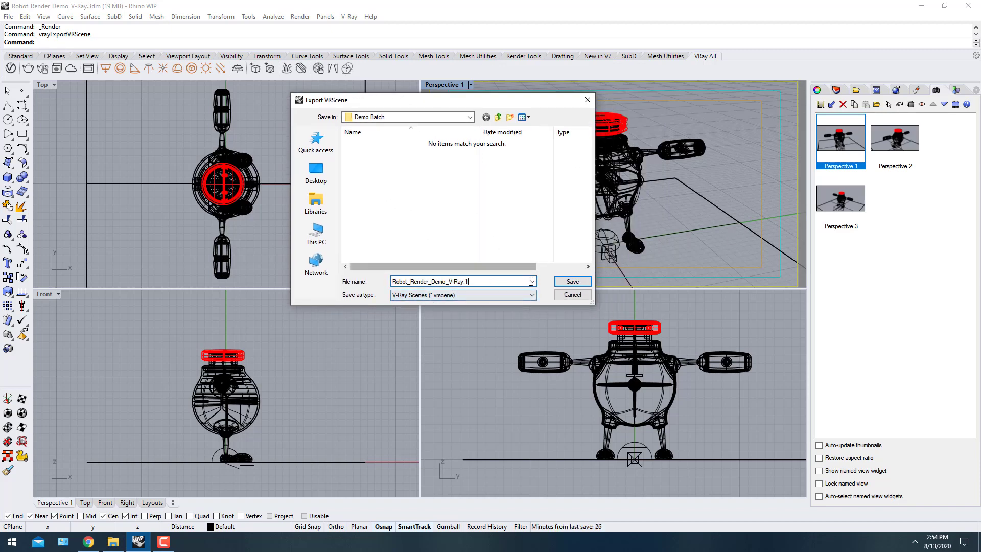
{"action": "left_click", "coordinate": [572, 281]}
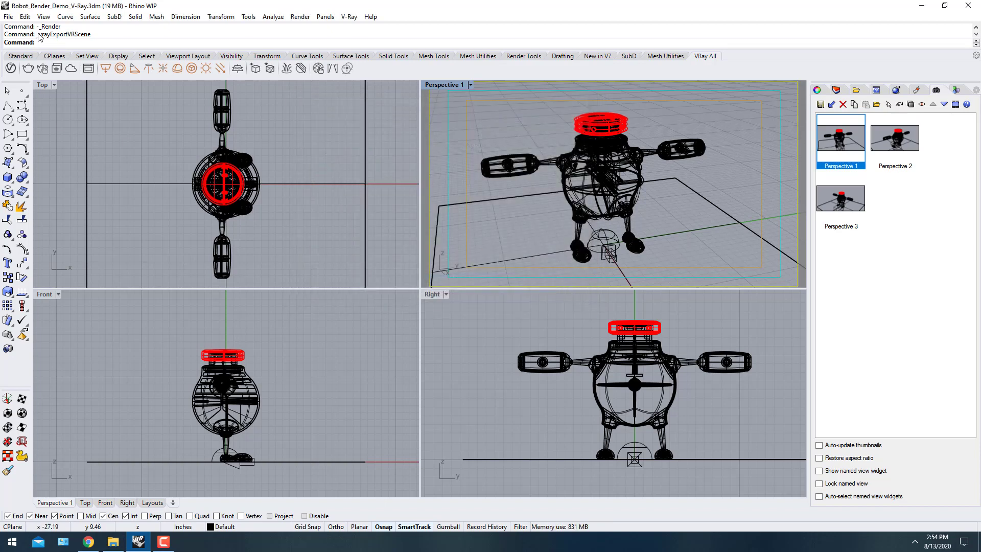
{"action": "left_click", "coordinate": [300, 16]}
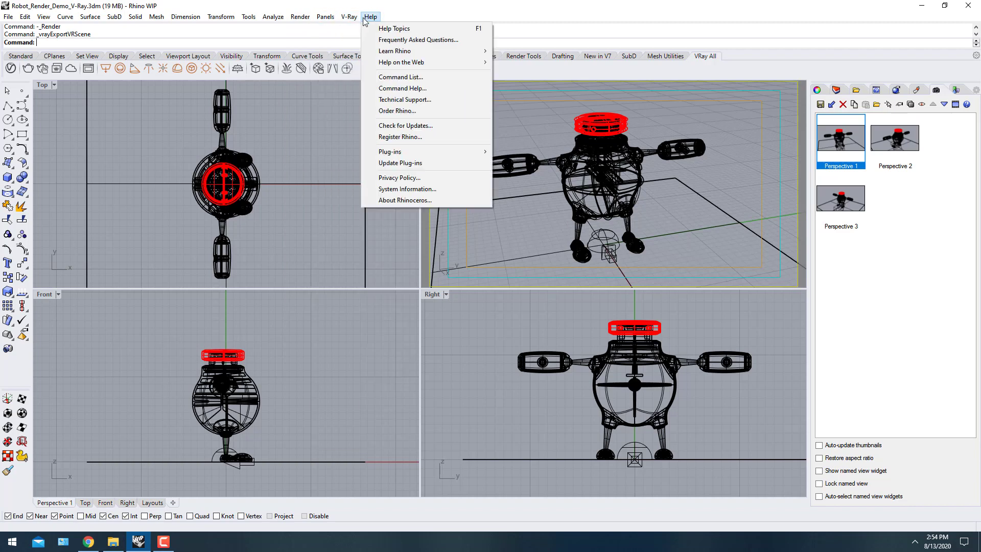
{"action": "mouse_move", "coordinate": [352, 17]}
{"action": "mouse_move", "coordinate": [388, 66]}
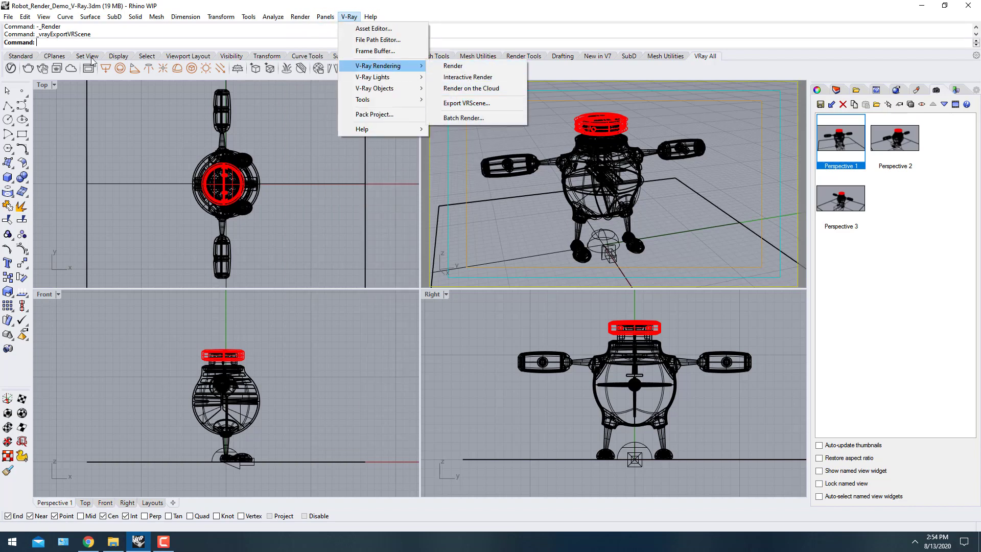
{"action": "left_click", "coordinate": [62, 44]}
{"action": "key", "text": "Return"}
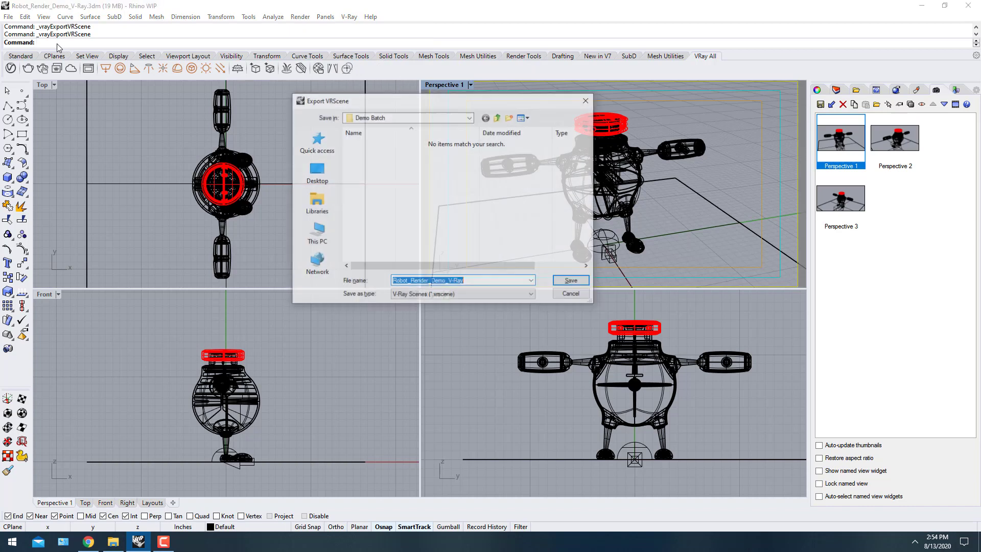
{"action": "left_click_drag", "start_coordinate": [372, 104], "coordinate": [301, 121]}
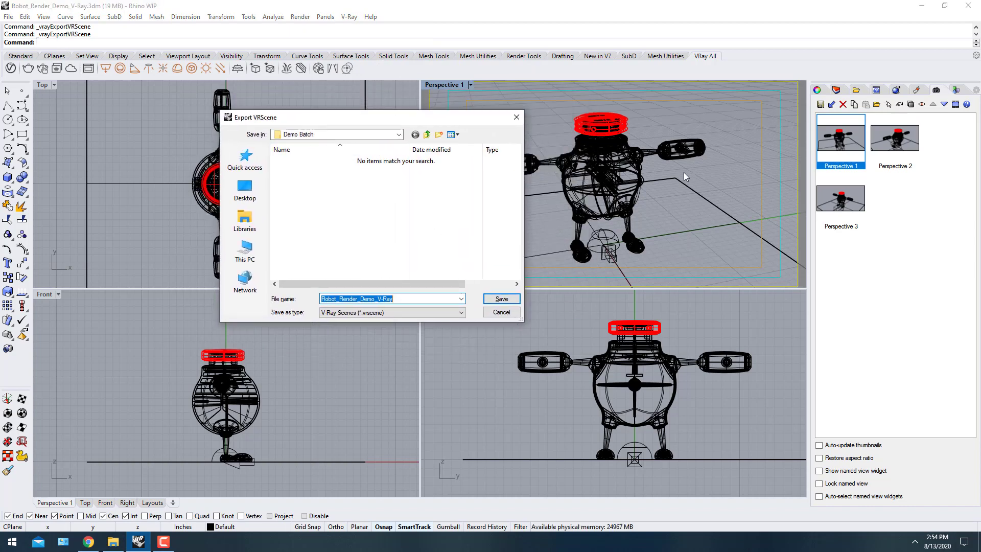
{"action": "left_click", "coordinate": [501, 311]}
Restore the Perspective 2 named view and export it as a V-Ray scene named Robot_Render_Demo_V-Ray.2 in Demo Batch
{"action": "double_click", "coordinate": [895, 139]}
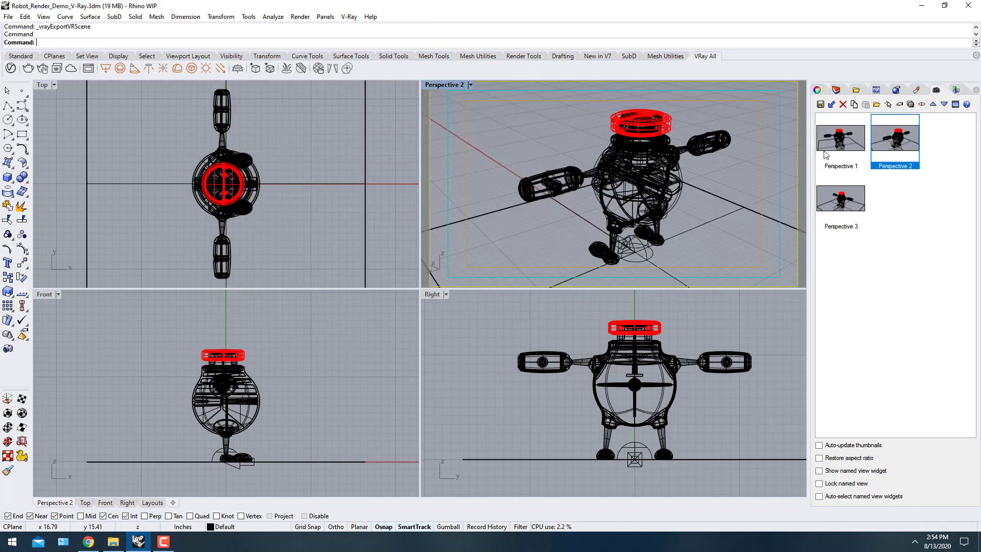
{"action": "key", "text": "Return"}
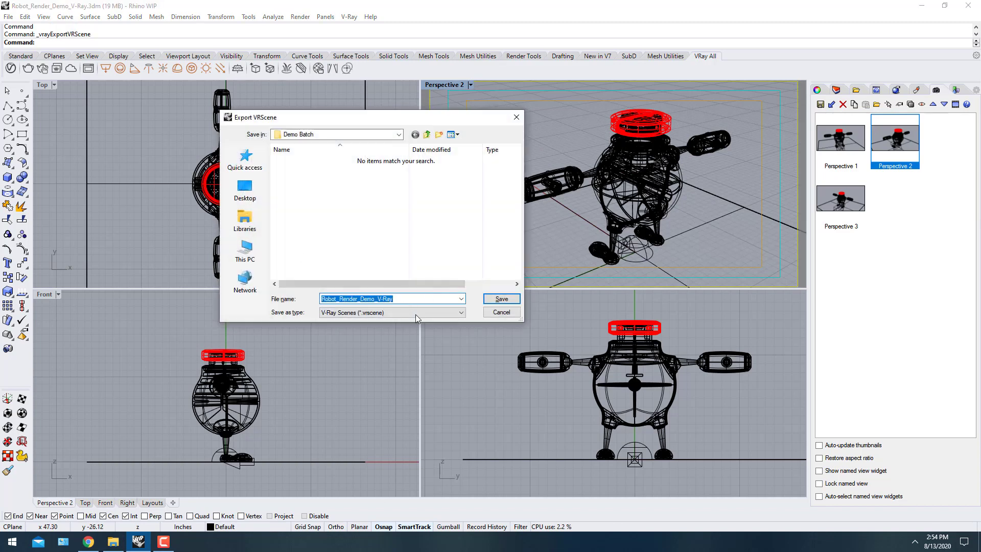
{"action": "left_click", "coordinate": [381, 313]}
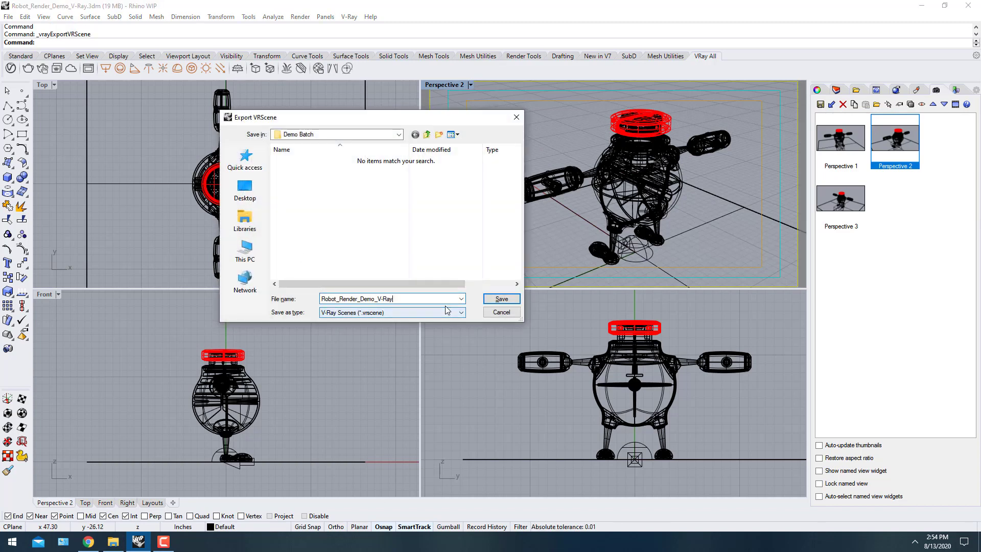
{"action": "type", "text": ".2"}
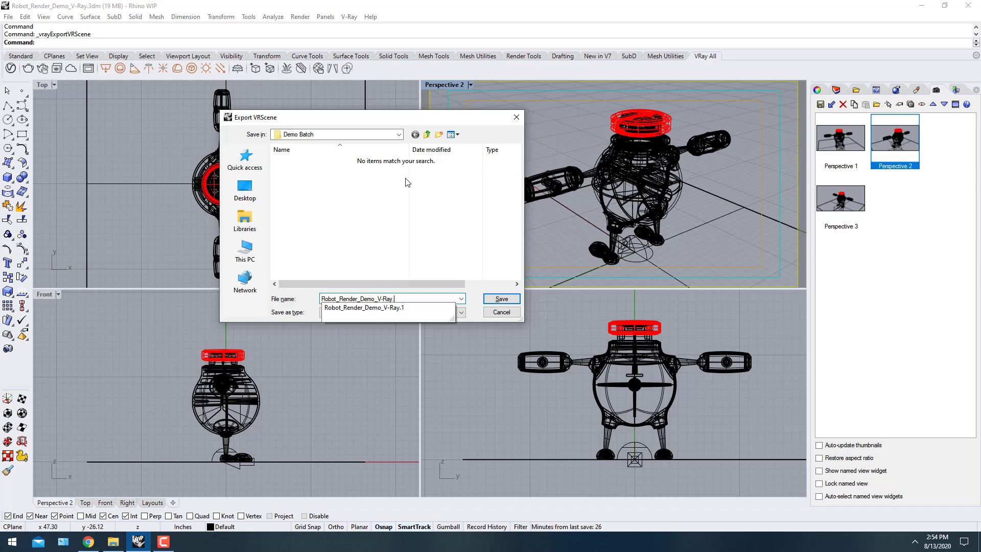
{"action": "left_click", "coordinate": [505, 300]}
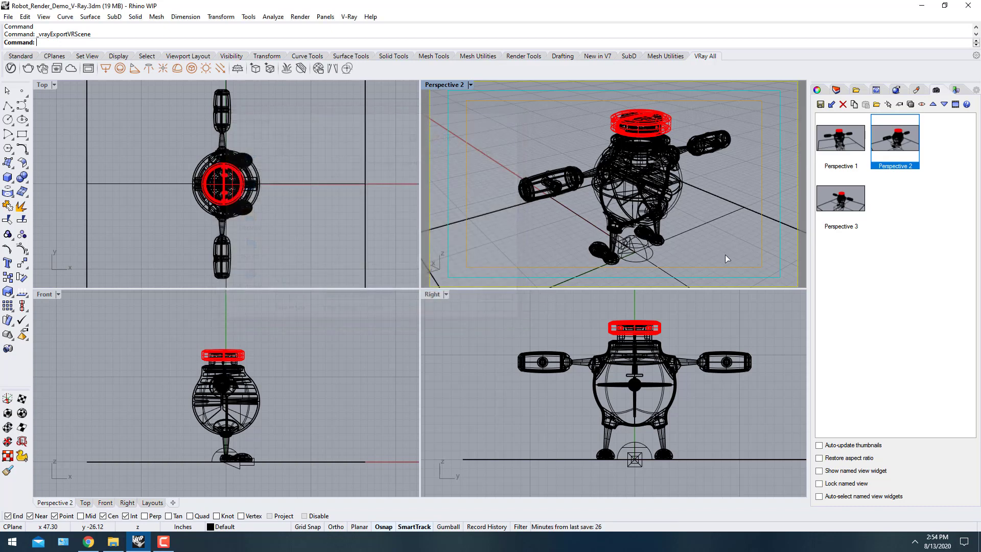
Restore the Perspective 3 named view and export it as a V-Ray scene named Robot_Render_Demo_V-Ray.3 in Demo Batch
{"action": "double_click", "coordinate": [852, 208]}
{"action": "key", "text": "Return"}
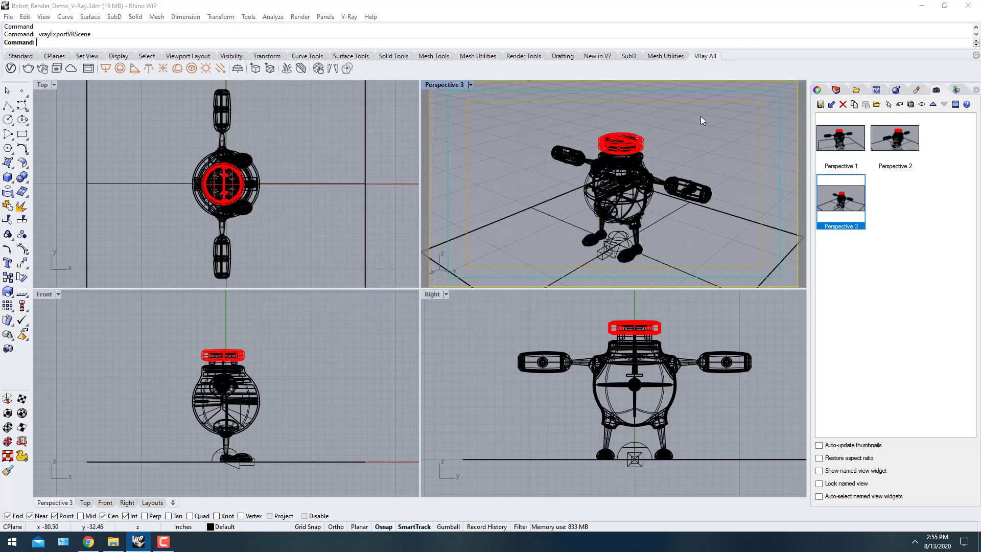
{"action": "left_click", "coordinate": [408, 300]}
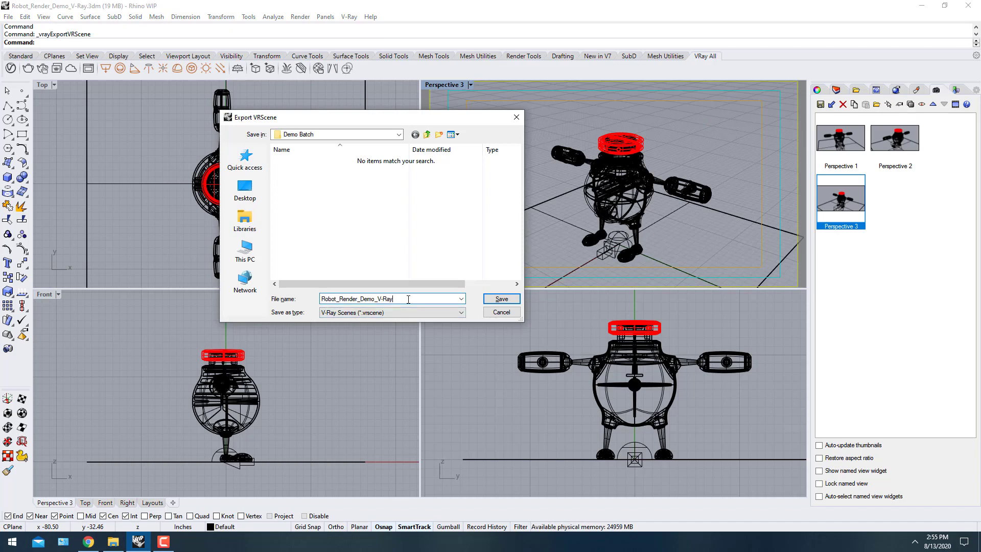
{"action": "left_click", "coordinate": [502, 299]}
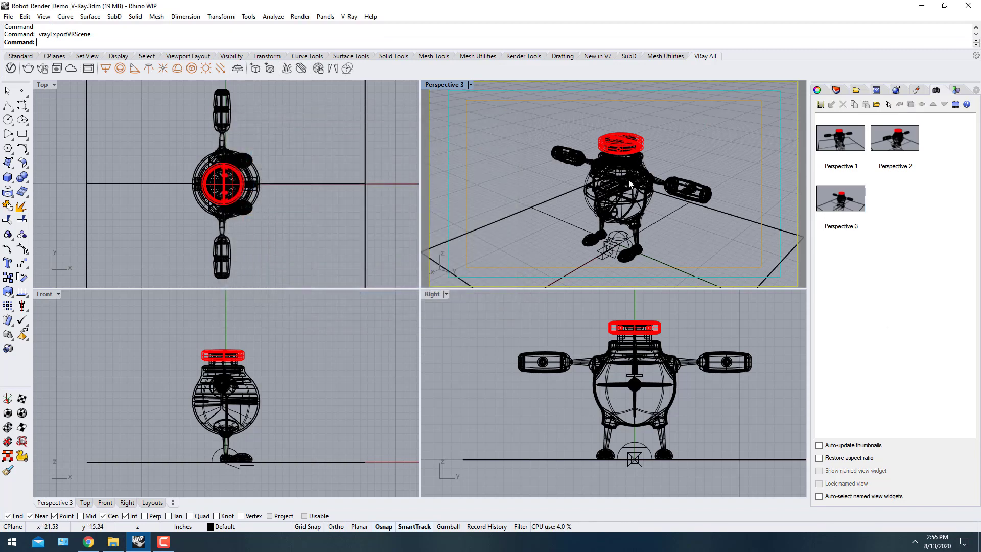
Switch to File Explorer and check the exported V-Ray scene files in the Demo Batch folder
{"action": "left_click", "coordinate": [113, 541]}
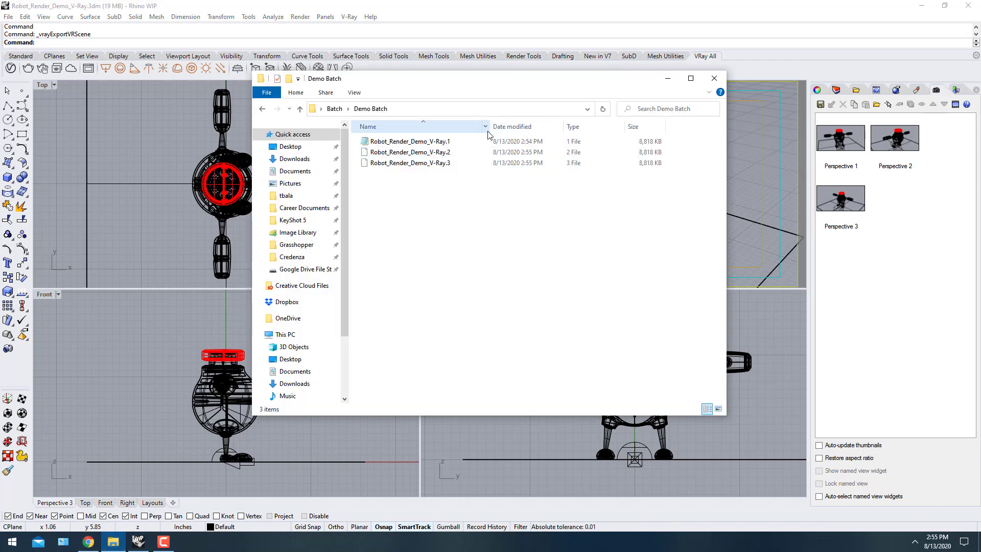
{"action": "left_click", "coordinate": [453, 163]}
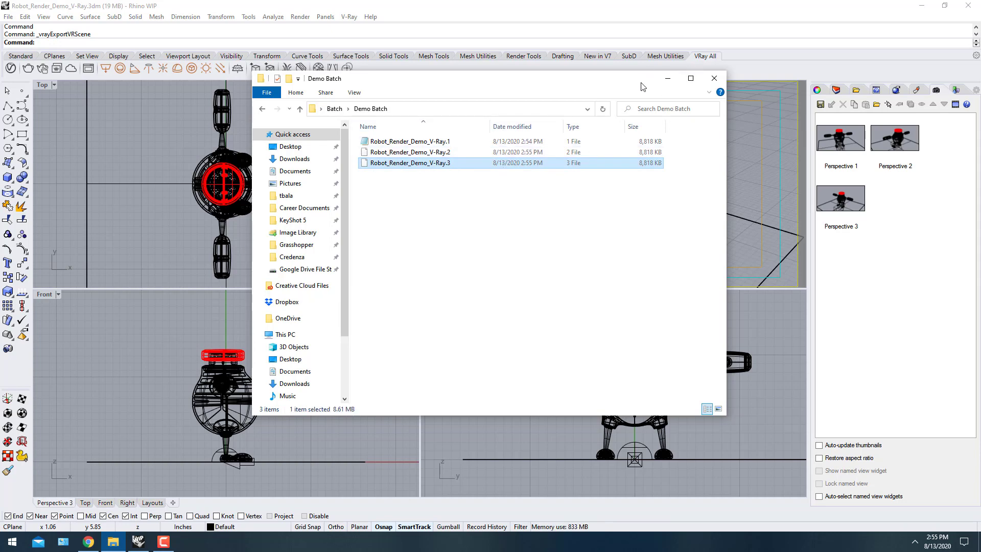
{"action": "left_click_drag", "start_coordinate": [644, 84], "coordinate": [711, 119]}
{"action": "left_click", "coordinate": [566, 240]}
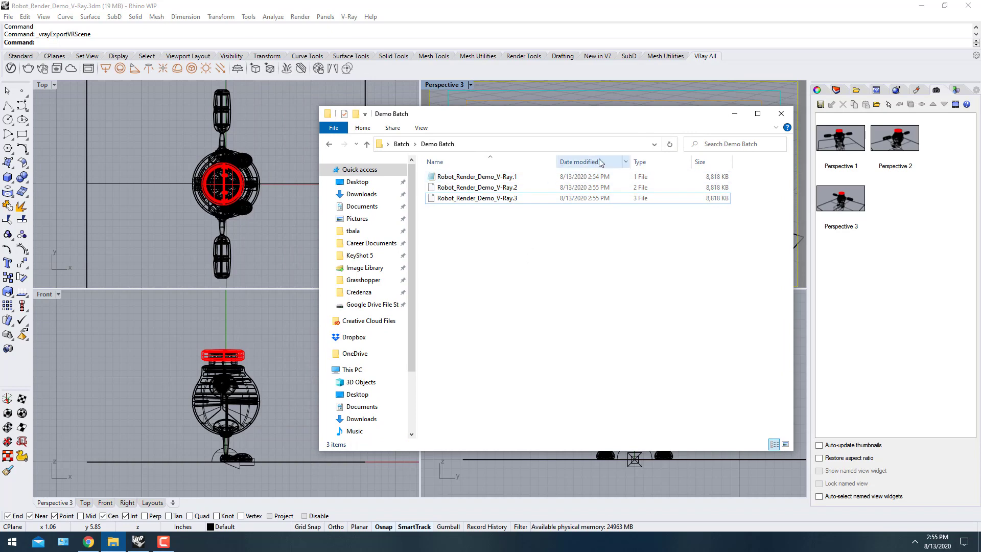
{"action": "left_click_drag", "start_coordinate": [627, 119], "coordinate": [553, 206]}
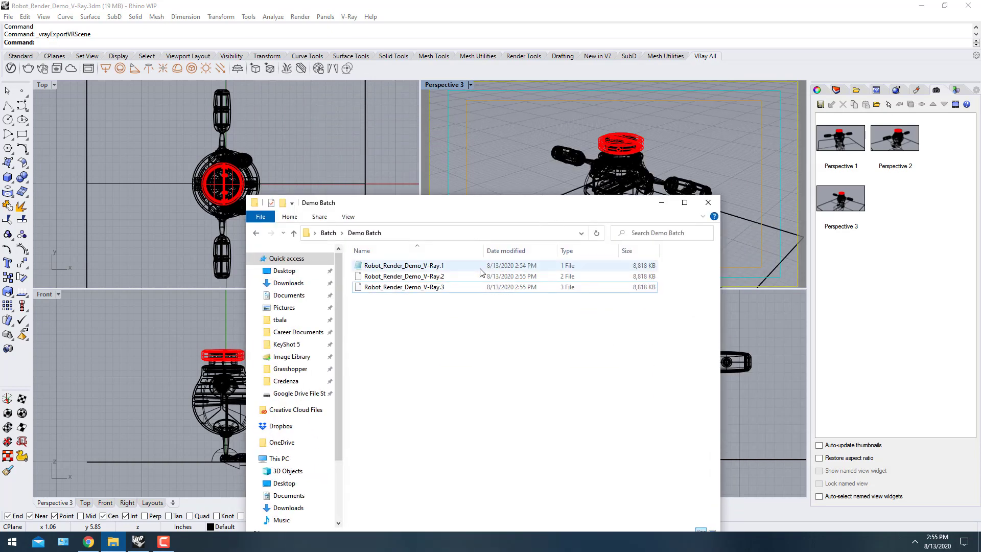
{"action": "left_click", "coordinate": [437, 266]}
Switch back to Rhino and export the Perspective 3 view as V-Ray scene Robot_Render_Demo_V-Ray_3.vrscene in the Demo Batch folder
{"action": "left_click", "coordinate": [543, 131]}
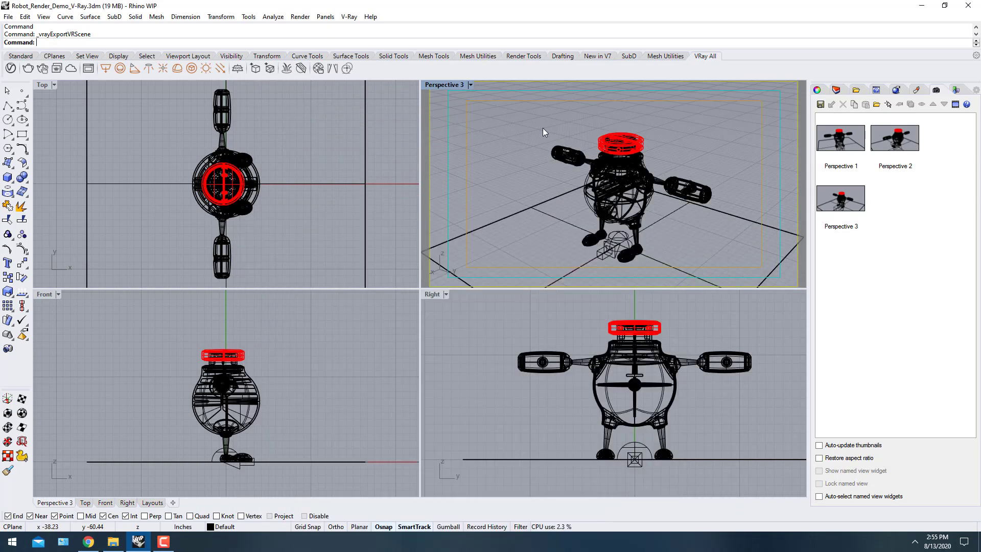
{"action": "key", "text": "Return"}
{"action": "left_click", "coordinate": [413, 312]}
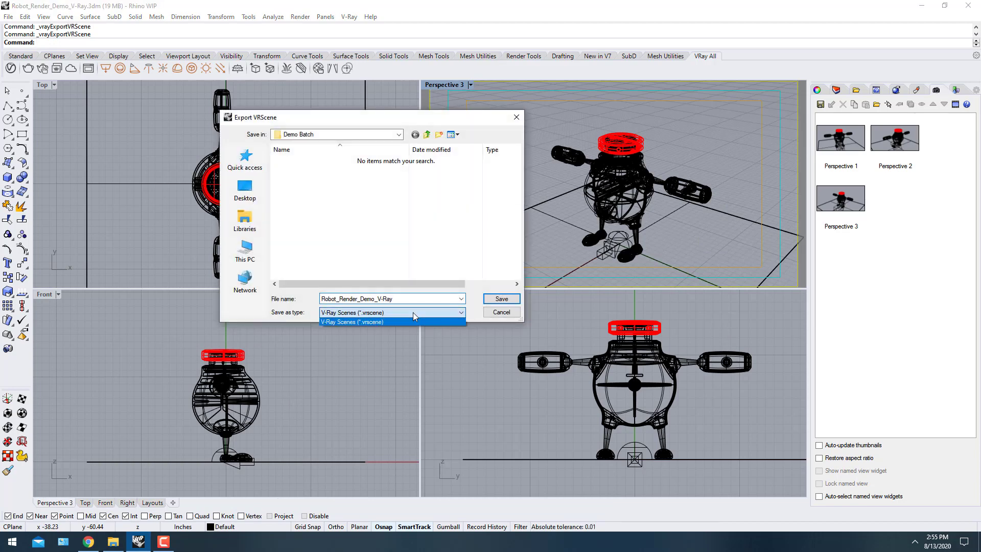
{"action": "left_click", "coordinate": [382, 321]}
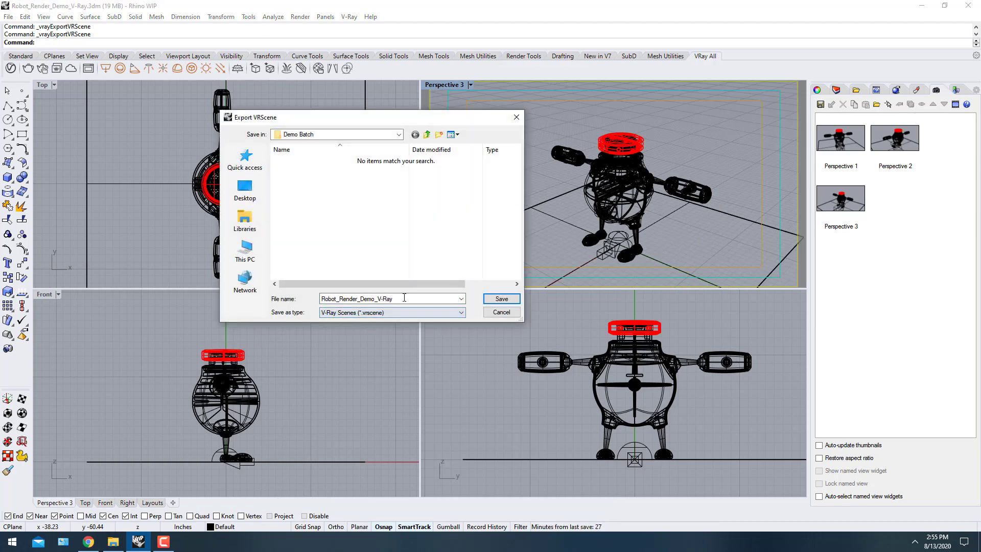
{"action": "left_click", "coordinate": [421, 299]}
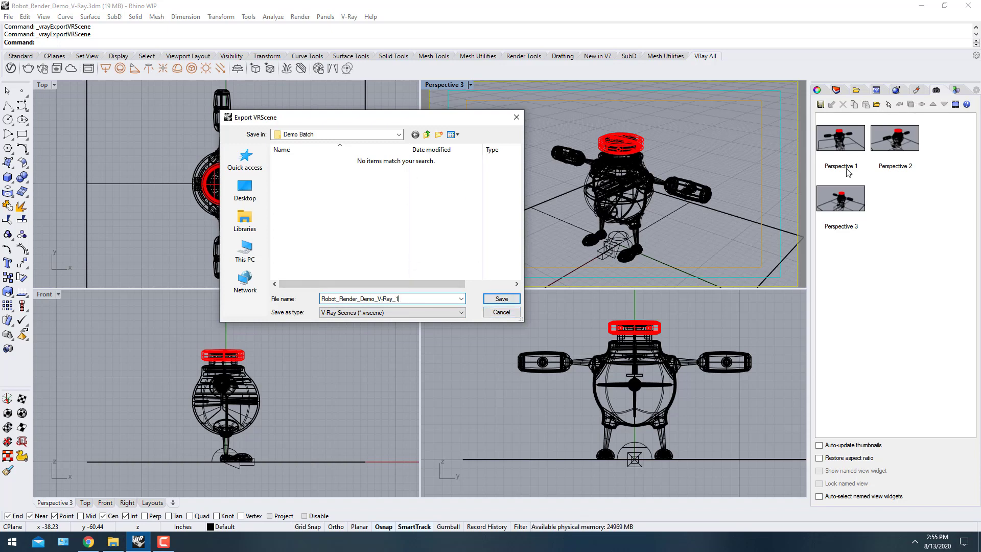
{"action": "key", "text": "BackSpace"}
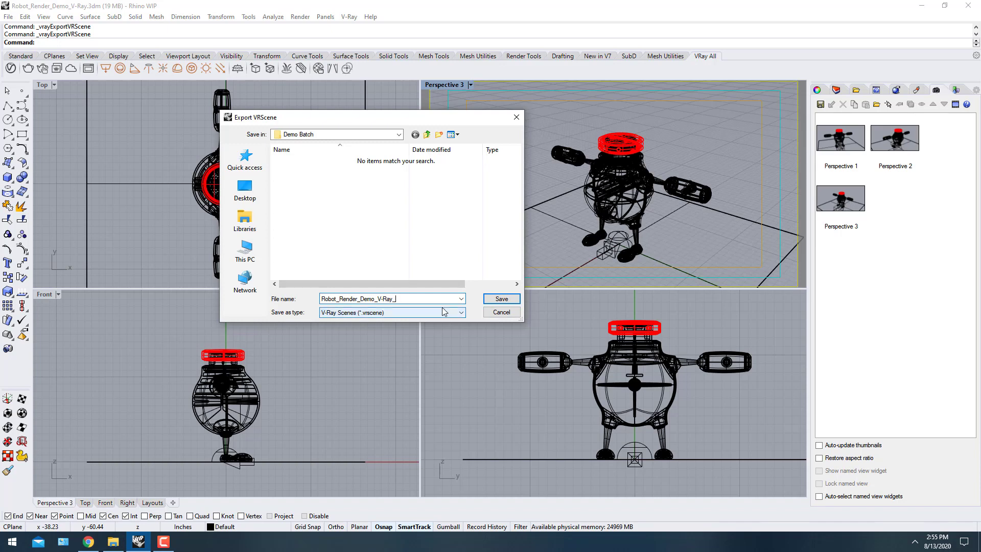
{"action": "left_click", "coordinate": [511, 301]}
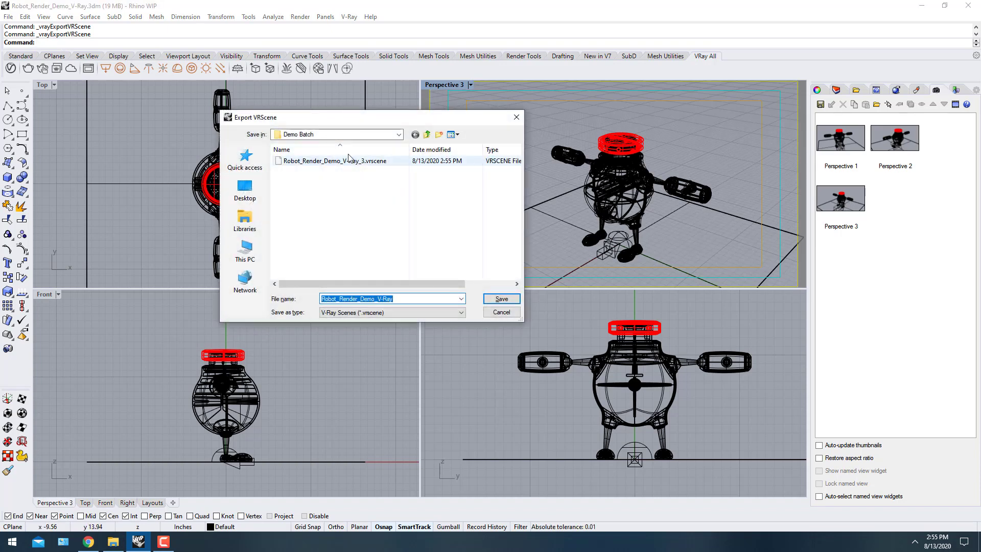
{"action": "left_click", "coordinate": [403, 301]}
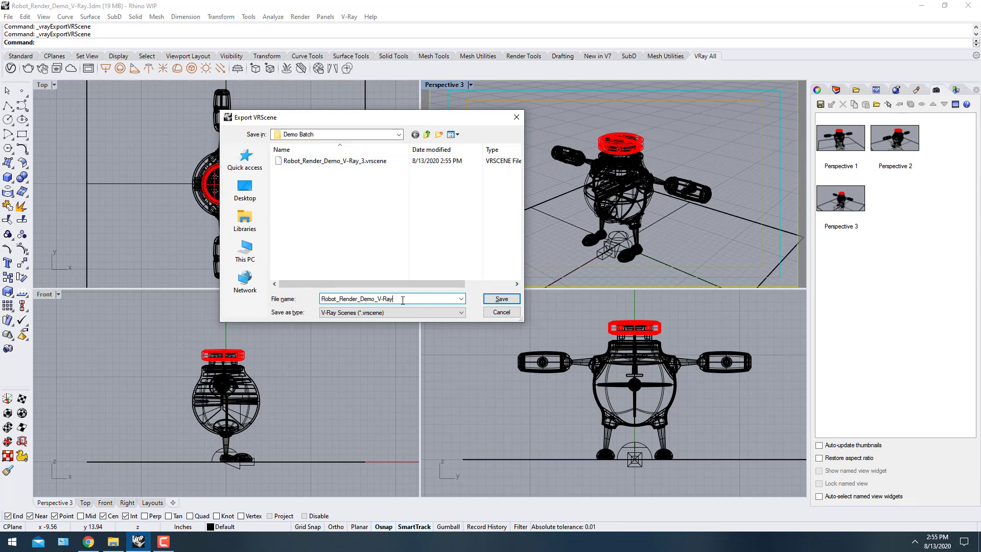
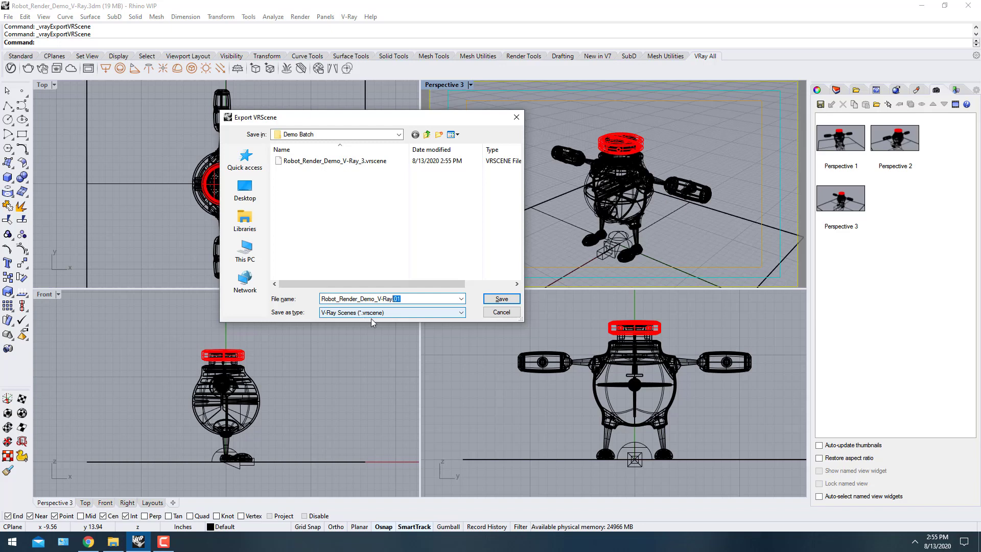
{"action": "left_click", "coordinate": [346, 208]}
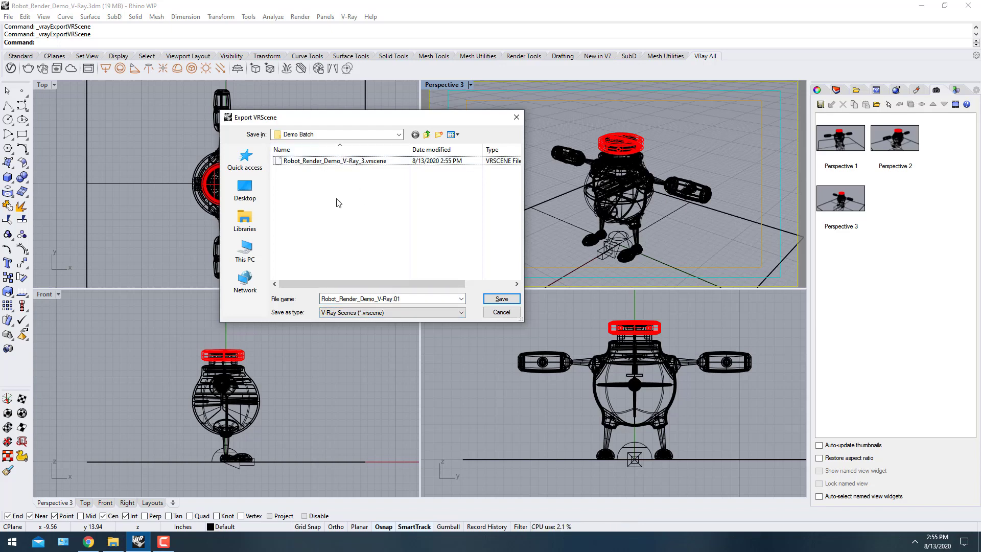
{"action": "double_click", "coordinate": [397, 300]}
{"action": "left_click", "coordinate": [394, 299]}
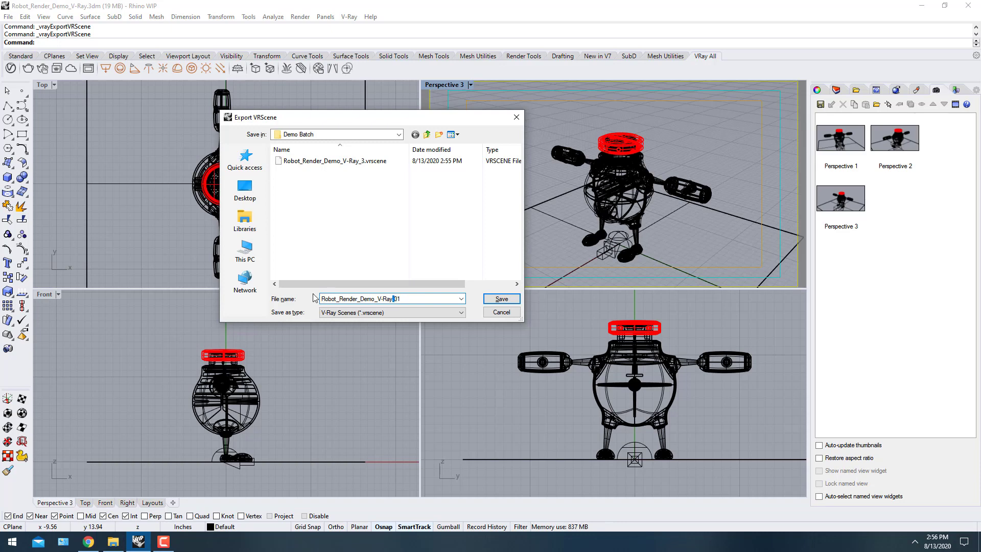
{"action": "left_click", "coordinate": [506, 316]}
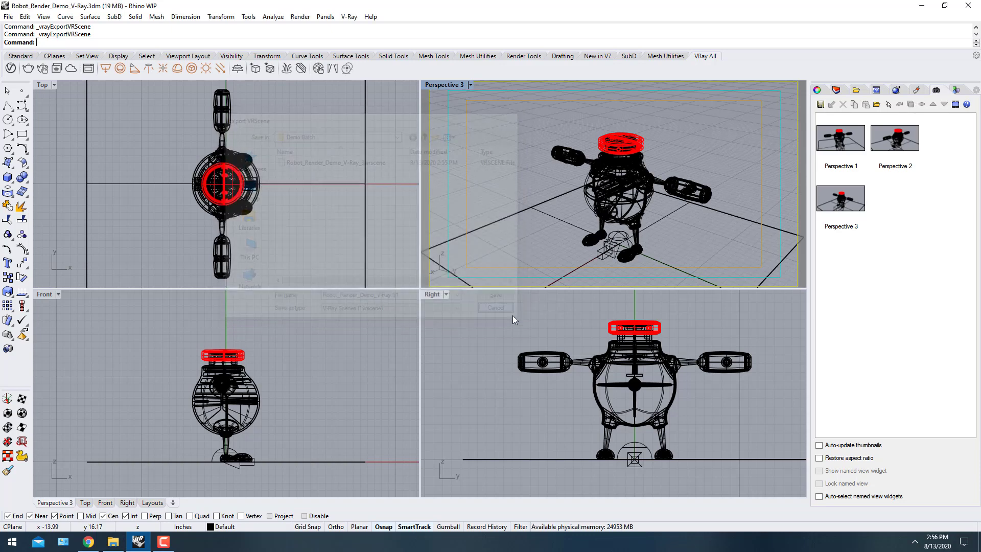
Switch to File Explorer and copy the .vrscene extension from the name of Robot_Render_Demo_V-Ray_3.vrscene
{"action": "left_click", "coordinate": [125, 546]}
{"action": "left_click", "coordinate": [454, 299]}
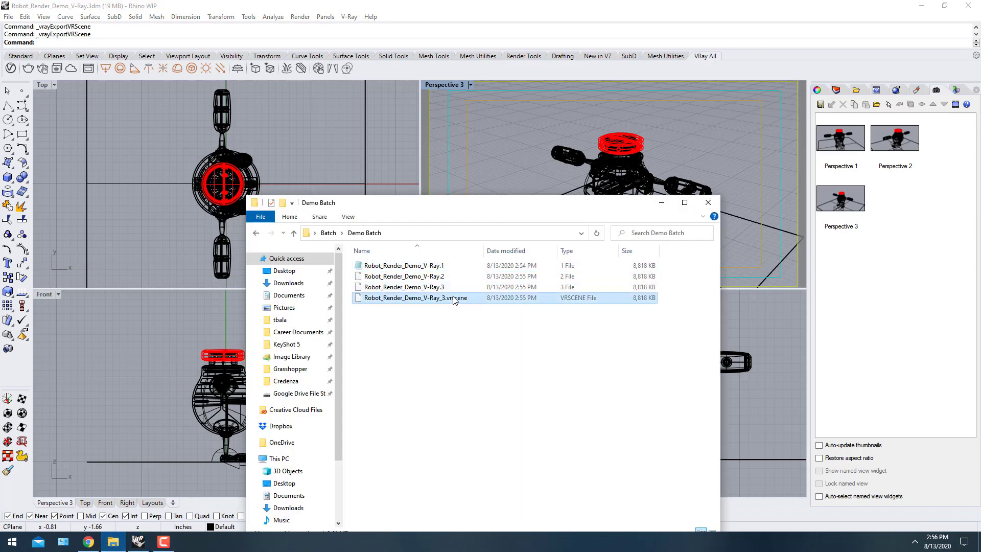
{"action": "left_click", "coordinate": [454, 299]}
{"action": "left_click_drag", "start_coordinate": [453, 298], "coordinate": [452, 326]}
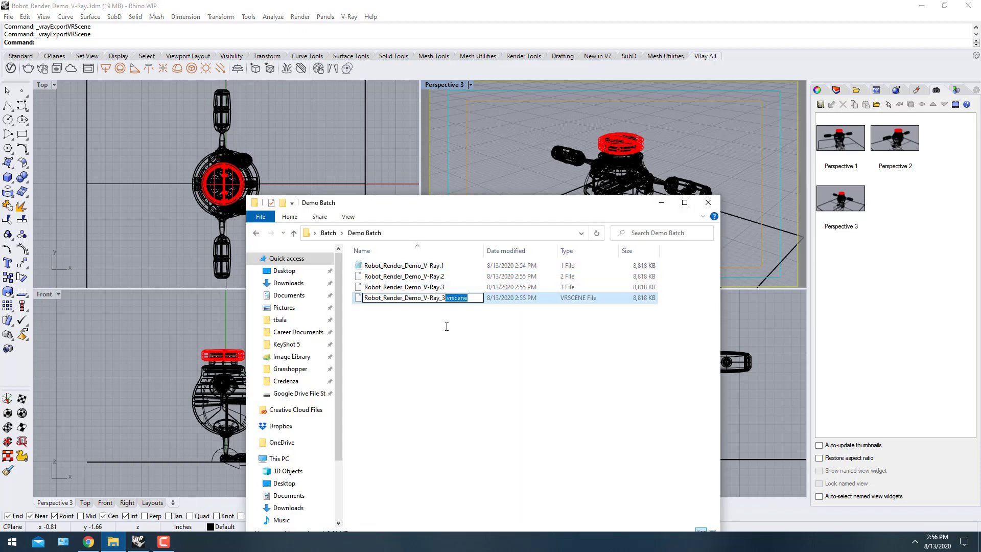
{"action": "left_click", "coordinate": [438, 311]}
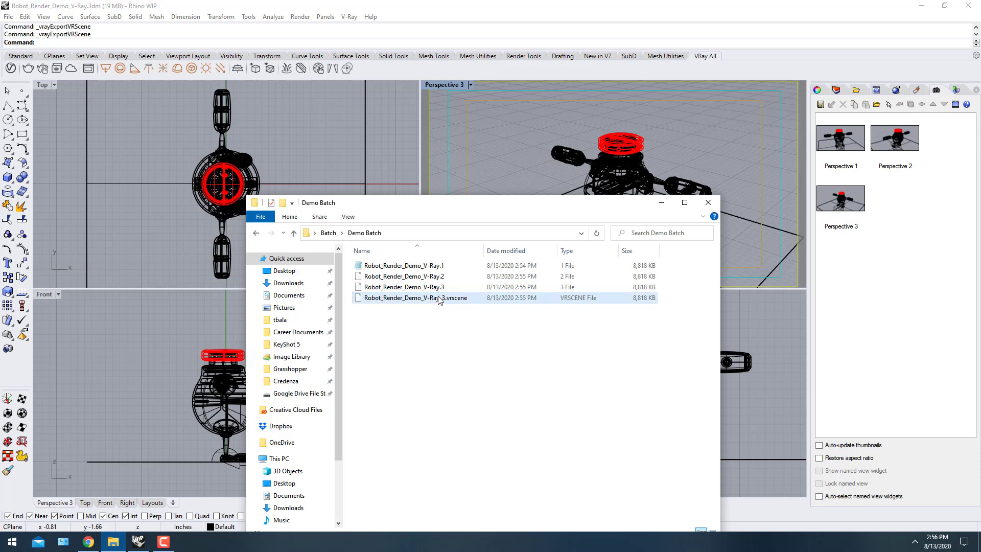
Delete Robot_Render_Demo_V-Ray.3 and rename Robot_Render_Demo_V-Ray.1 as Robot_Render_Demo_V-Ray_1.vrscene, accepting the extension change
{"action": "left_click", "coordinate": [439, 267]}
{"action": "left_click", "coordinate": [441, 266]}
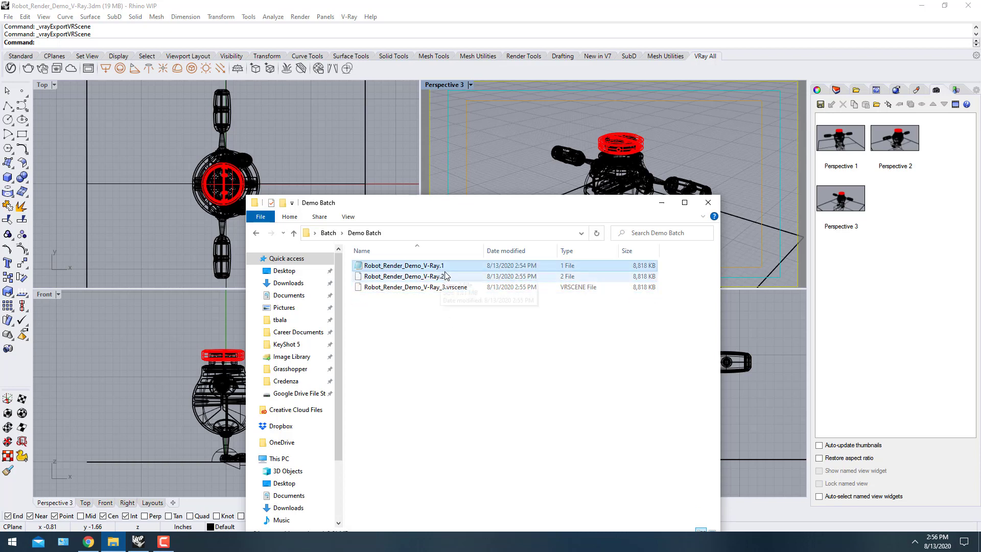
{"action": "left_click", "coordinate": [450, 265]}
{"action": "type", "text": ".vrscene"}
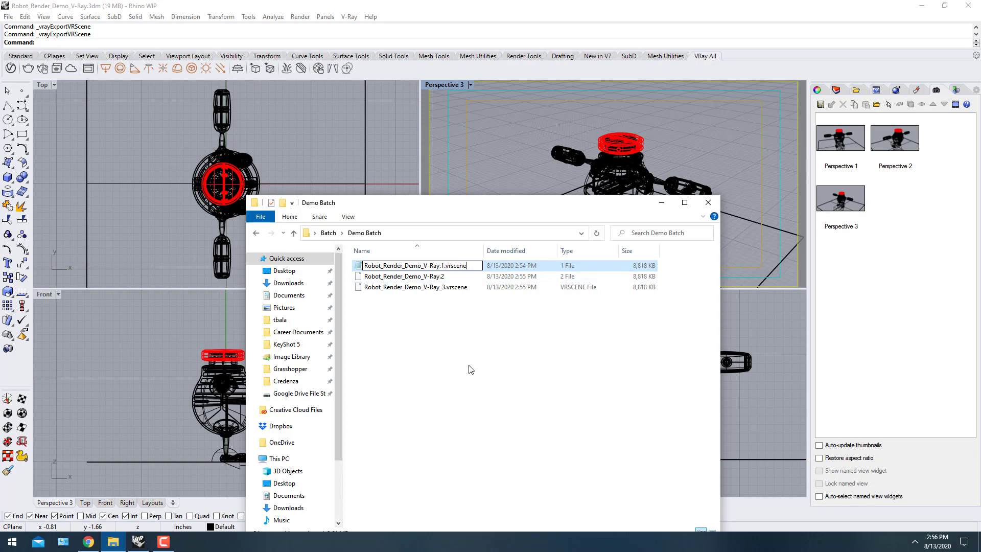
{"action": "key", "text": "BackSpace"}
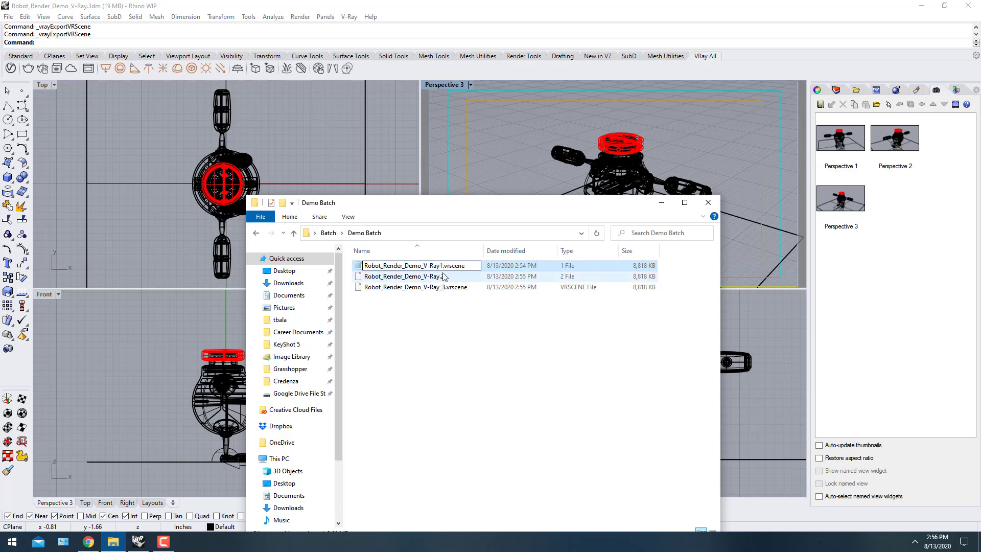
{"action": "type", "text": "_"}
{"action": "key", "text": "Return"}
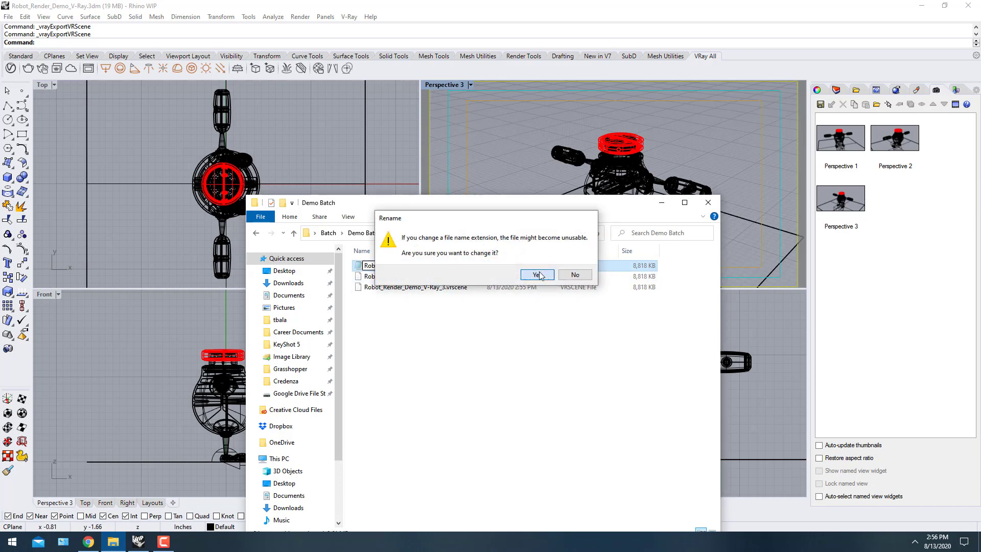
{"action": "left_click", "coordinate": [538, 275]}
Rename Robot_Render_Demo_V-Ray.2 as Robot_Render_Demo_V-Ray_2.vrscene, accept the extension change, and check the three scene files
{"action": "left_click", "coordinate": [438, 266]}
{"action": "left_click", "coordinate": [438, 265]}
{"action": "left_click", "coordinate": [452, 264]}
{"action": "key", "text": "BackSpace"}
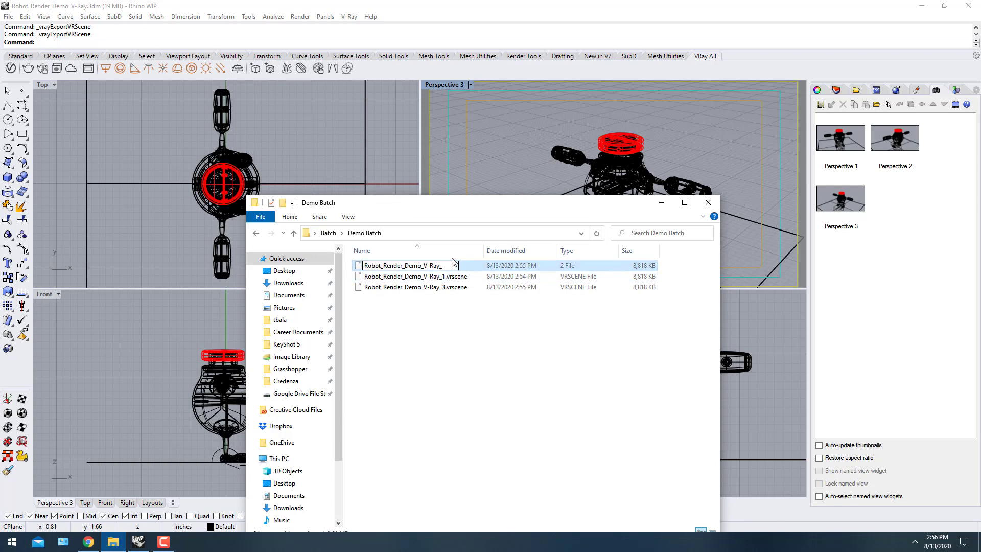
{"action": "type", "text": "_2"}
{"action": "key", "text": "Return"}
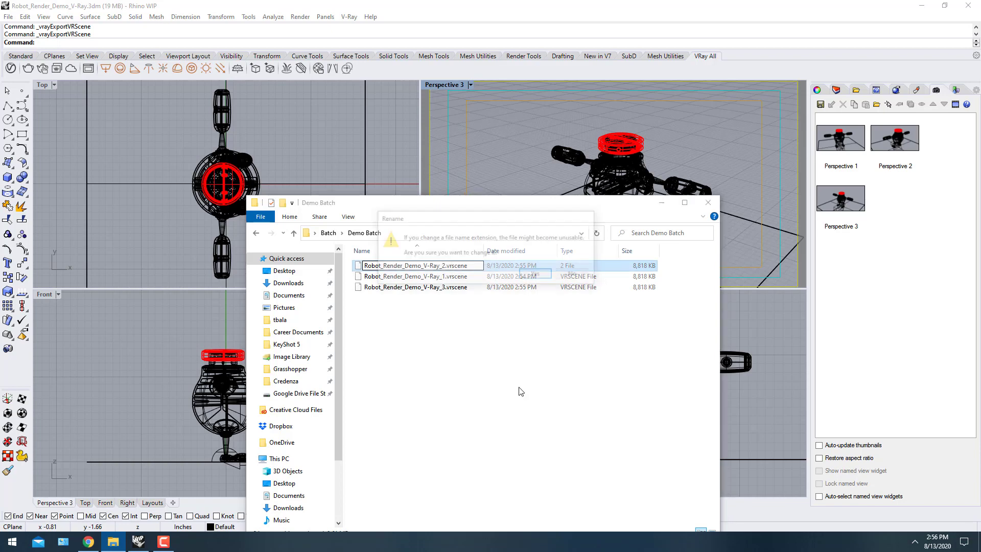
{"action": "left_click", "coordinate": [537, 275]}
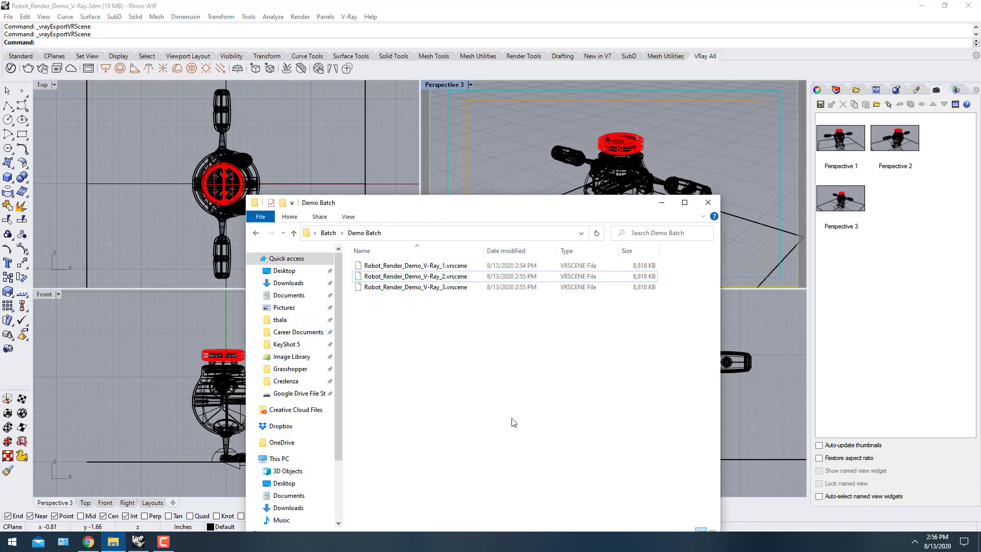
{"action": "left_click_drag", "start_coordinate": [491, 209], "coordinate": [465, 128]}
{"action": "left_click_drag", "start_coordinate": [440, 247], "coordinate": [438, 173]}
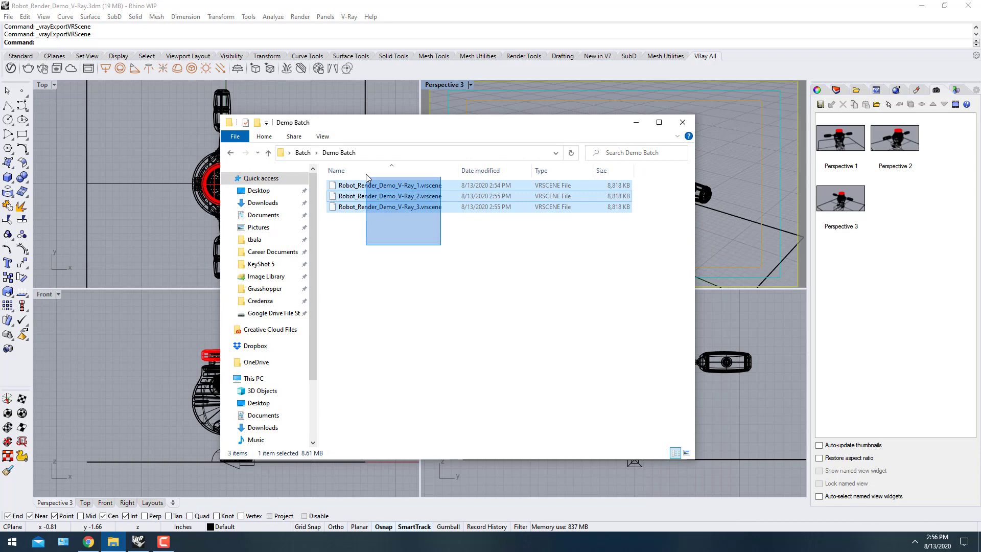
Switch back to Rhino and restore the named position Position 02 for the robot
{"action": "left_click", "coordinate": [735, 125]}
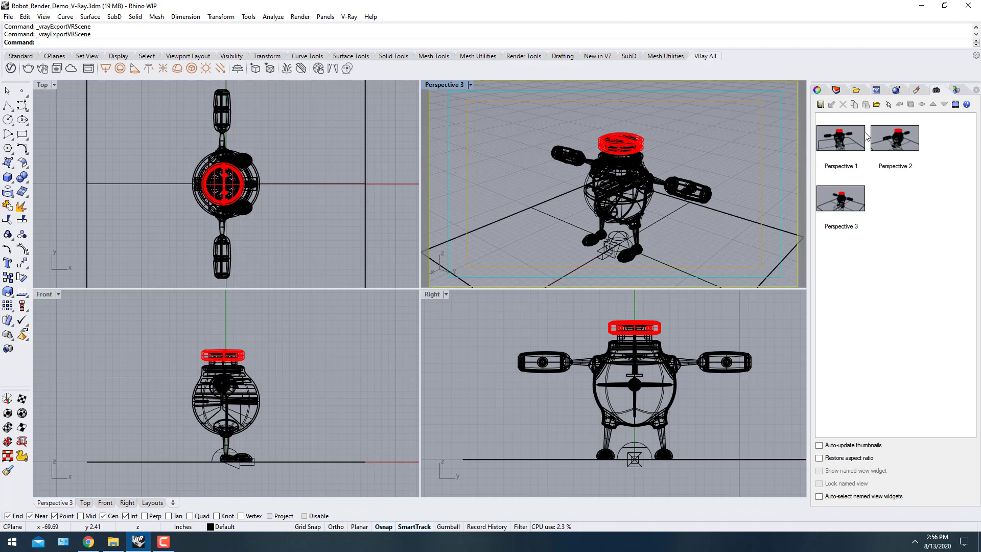
{"action": "left_click", "coordinate": [845, 208]}
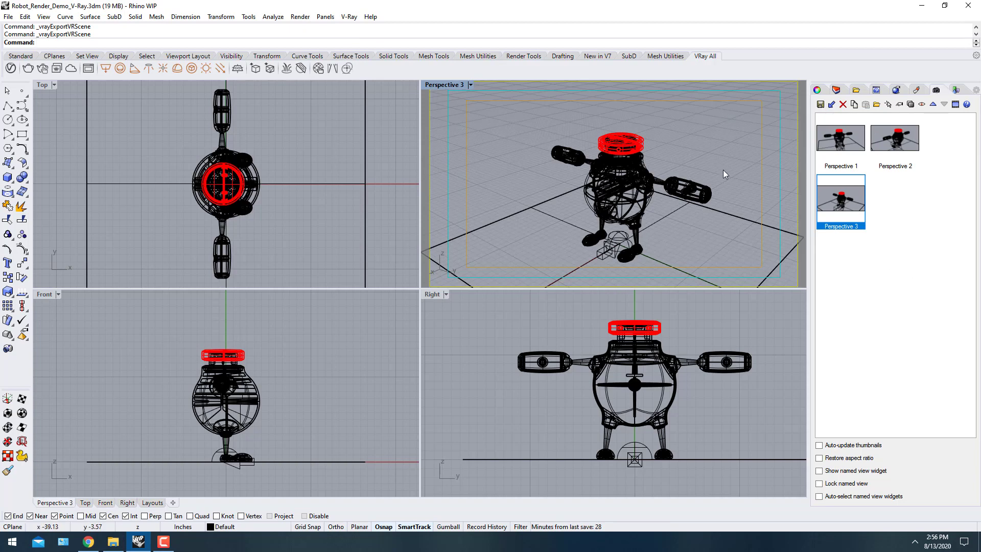
{"action": "left_click", "coordinate": [957, 89]}
{"action": "left_click", "coordinate": [868, 131]}
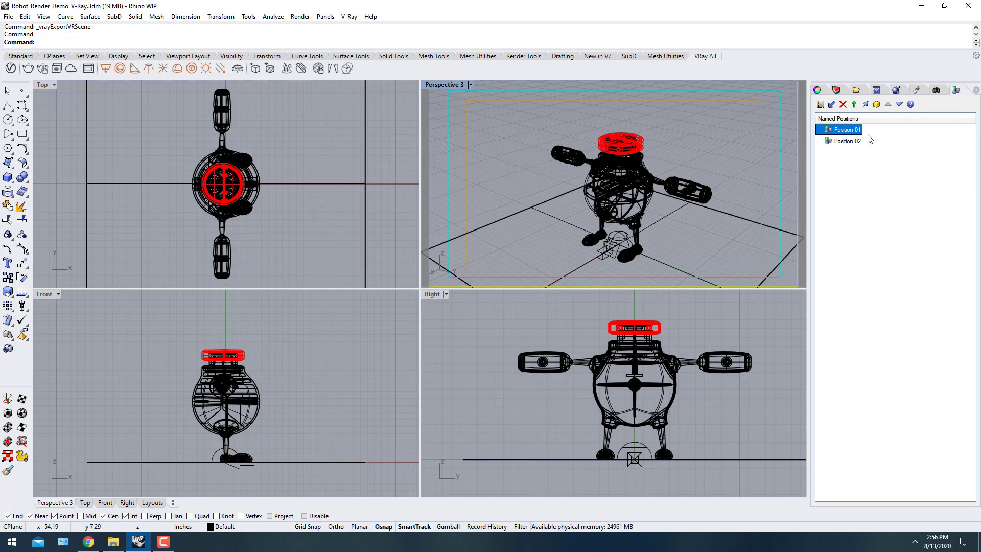
{"action": "left_click", "coordinate": [849, 141]}
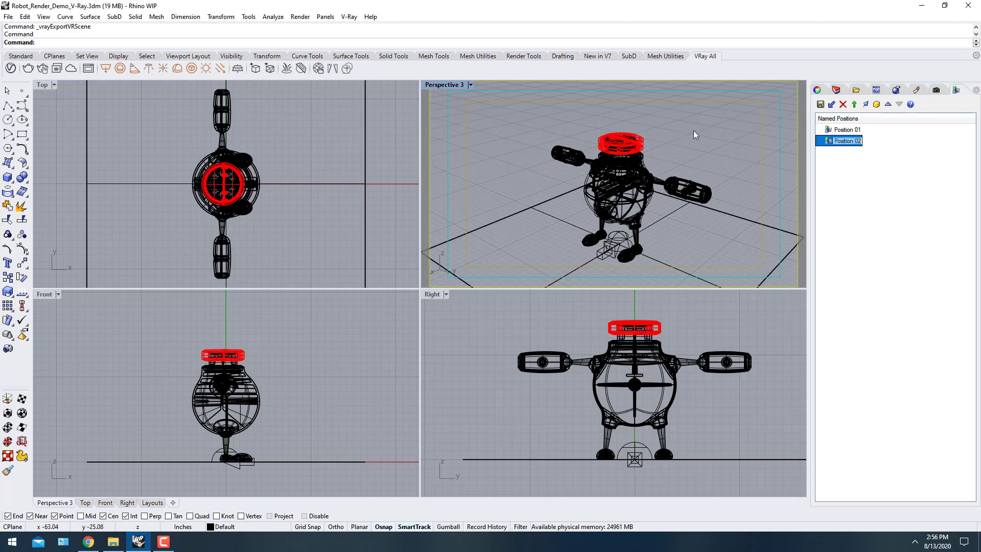
{"action": "double_click", "coordinate": [846, 141]}
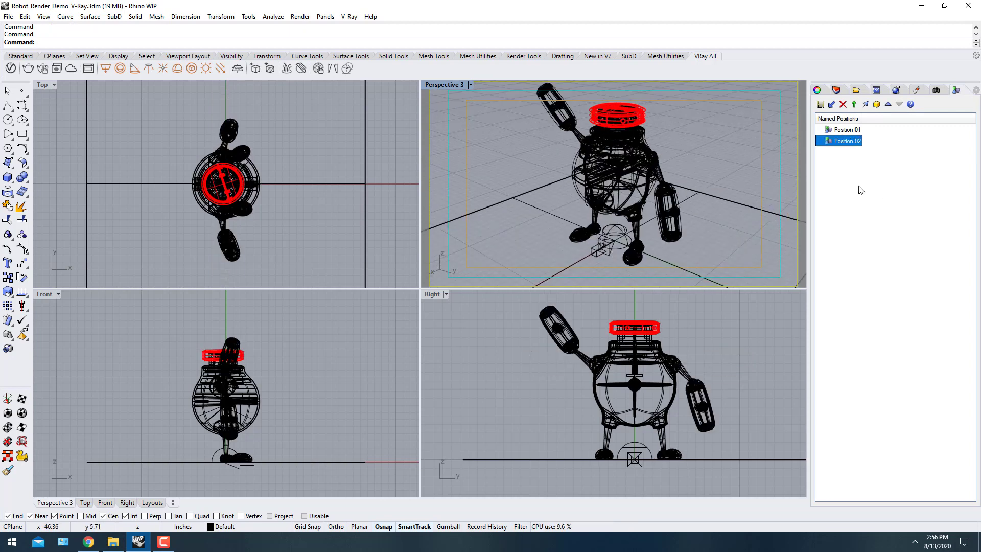
Check the robot's pose in the Perspective 1, 2 and 3 named views and restore Perspective 1
{"action": "left_click", "coordinate": [937, 90]}
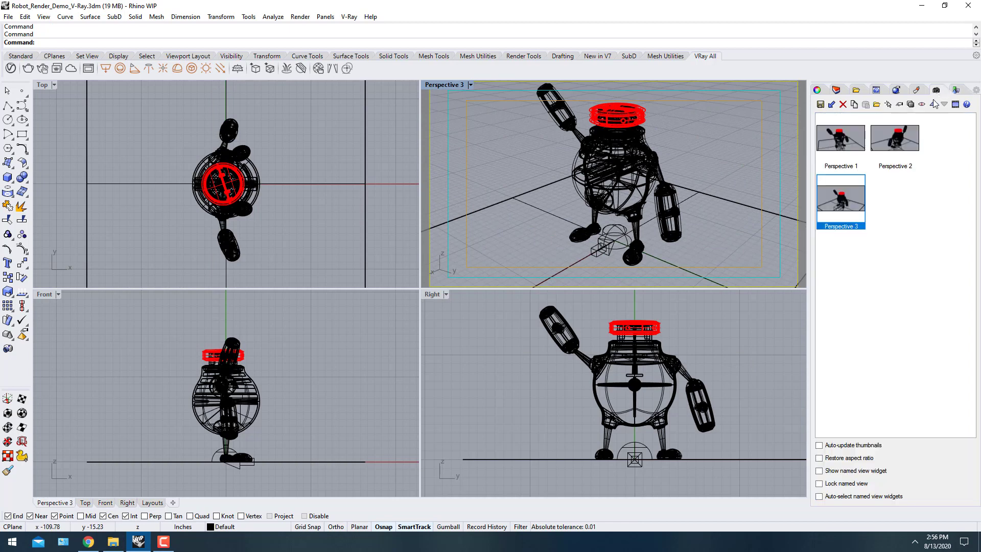
{"action": "double_click", "coordinate": [839, 141]}
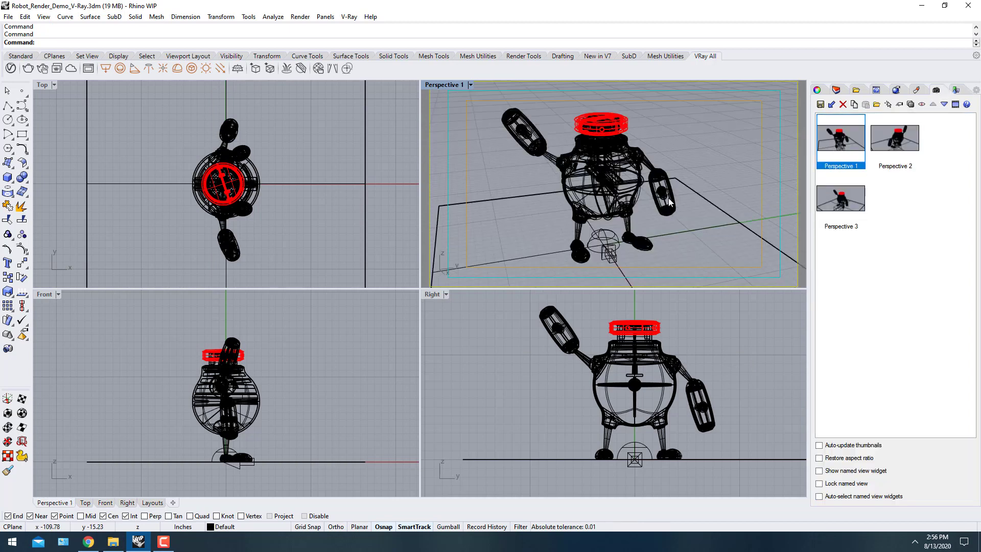
{"action": "double_click", "coordinate": [912, 137]}
{"action": "double_click", "coordinate": [850, 198]}
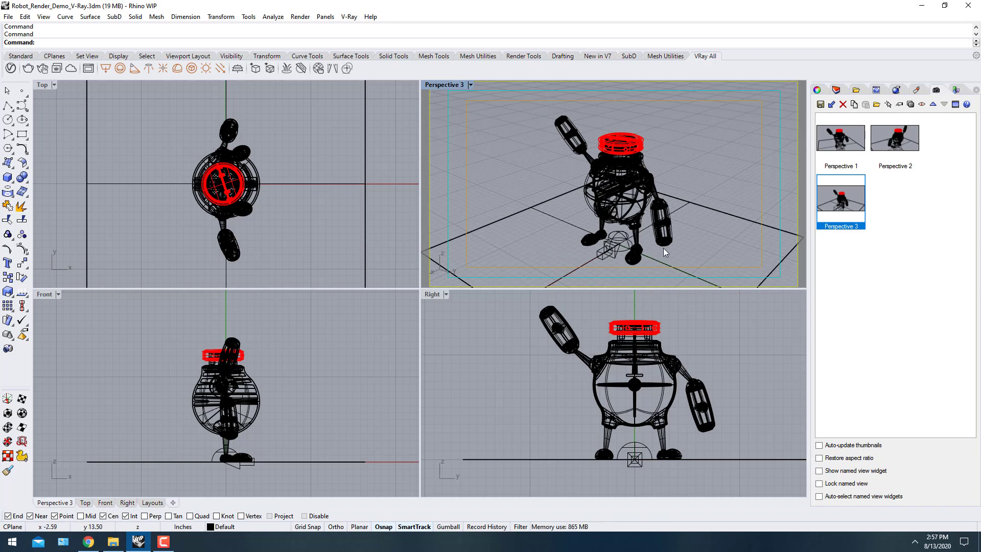
{"action": "double_click", "coordinate": [852, 145]}
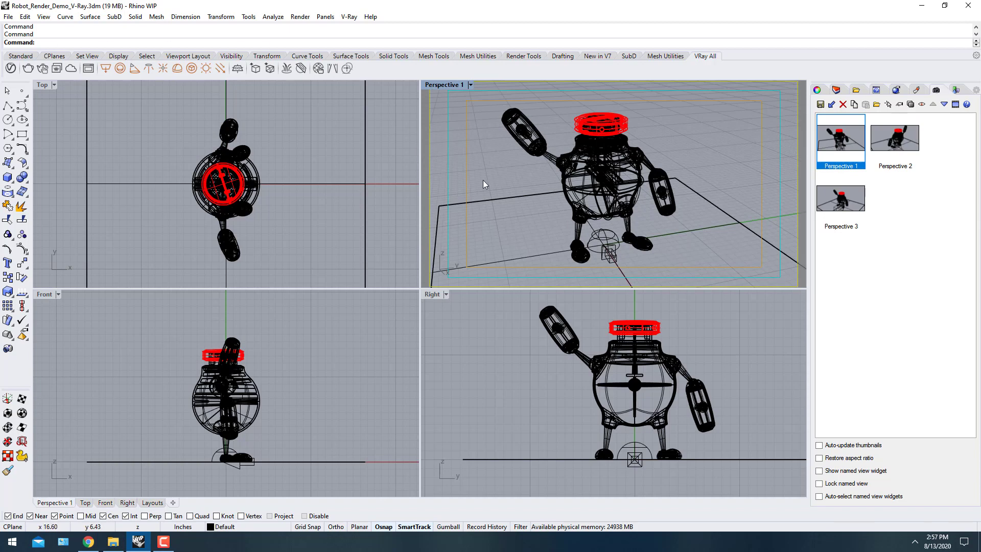
Open the V-Ray Asset Editor and select all robot parts in the model, leaving out the ground plane surface and the light
{"action": "left_click", "coordinate": [10, 69]}
{"action": "left_click", "coordinate": [695, 112]}
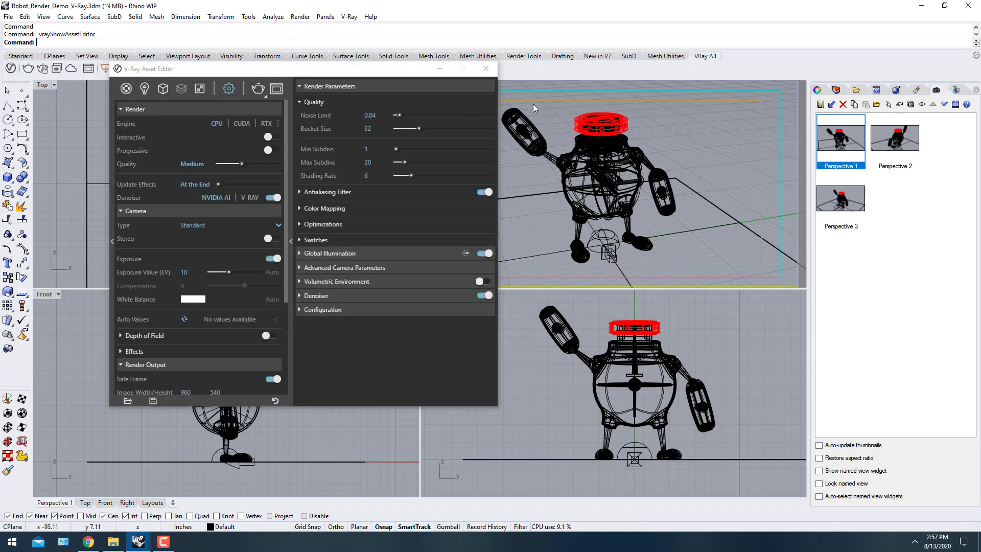
{"action": "left_click_drag", "start_coordinate": [514, 266], "coordinate": [508, 262]}
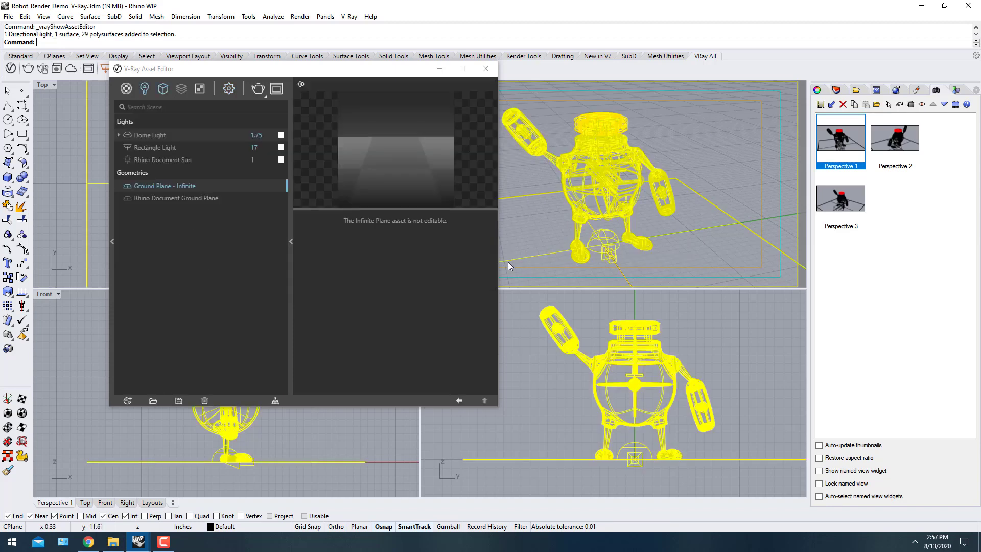
{"action": "left_click", "coordinate": [611, 242], "text": "ctrl"}
{"action": "left_click", "coordinate": [199, 298]}
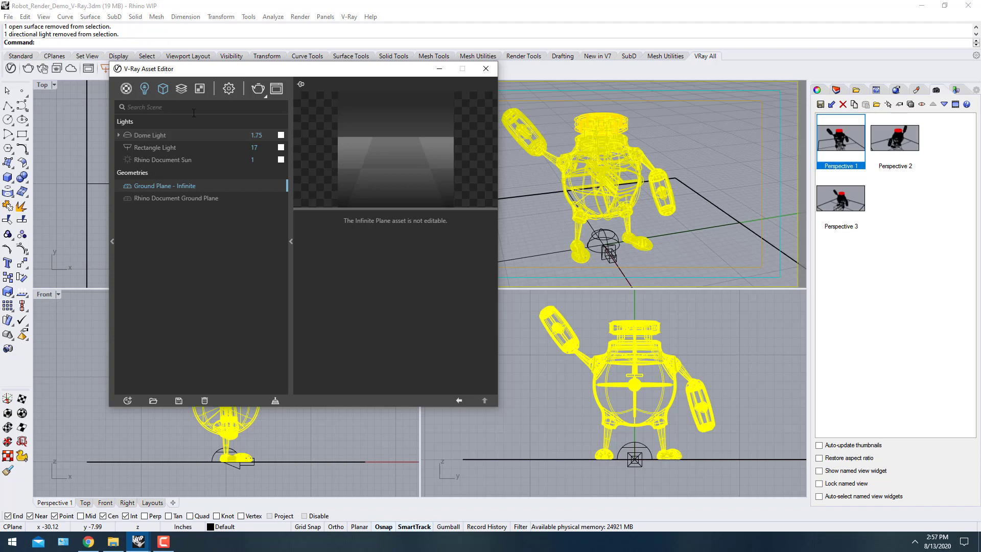
{"action": "left_click_drag", "start_coordinate": [268, 72], "coordinate": [219, 71]}
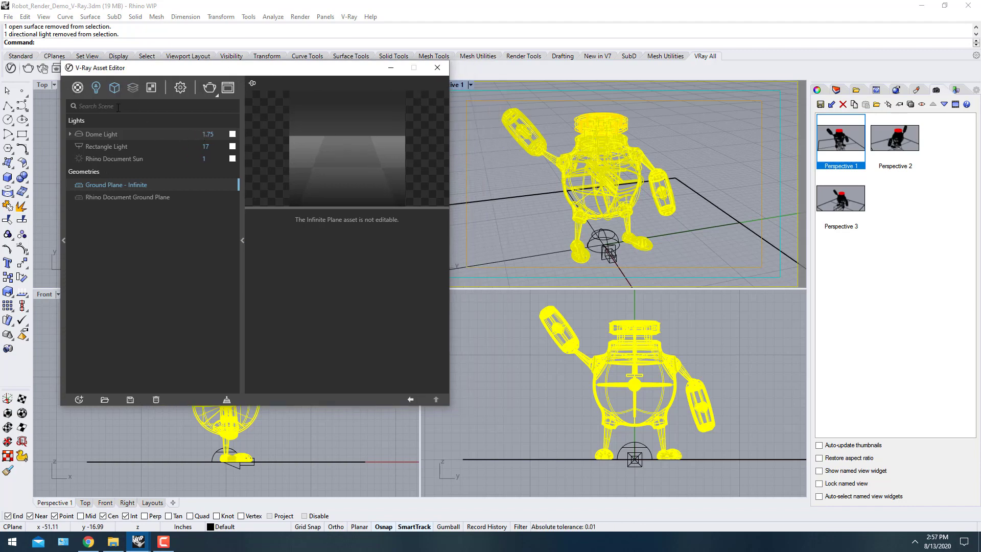
Apply the WHITE Plastic material to the selected robot parts, clear the selection and minimize the Asset Editor
{"action": "left_click", "coordinate": [77, 87]}
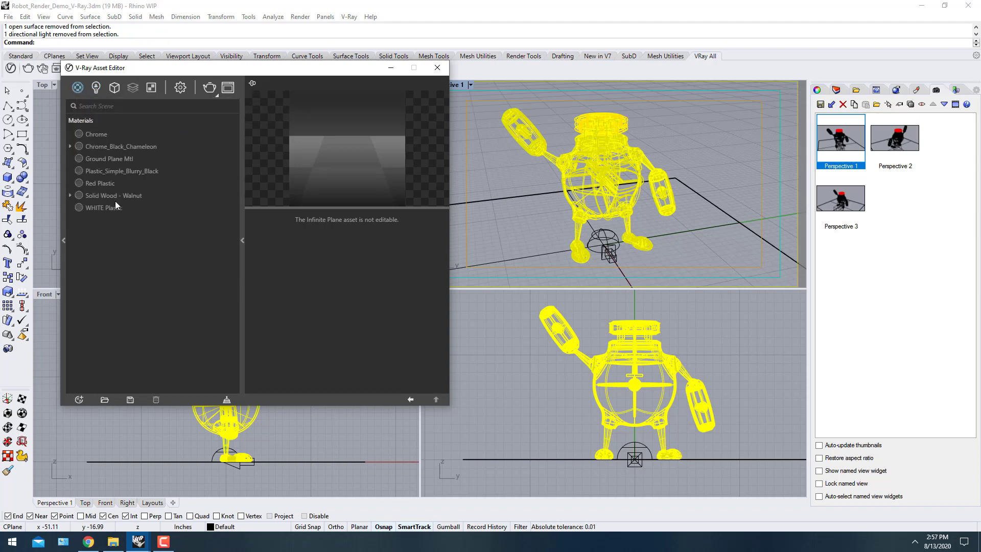
{"action": "left_click", "coordinate": [102, 196]}
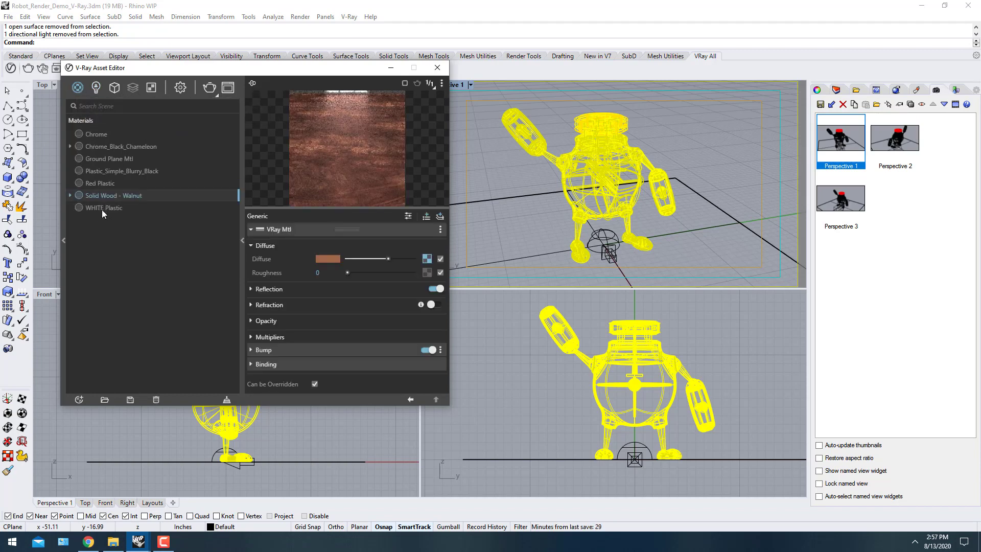
{"action": "left_click", "coordinate": [102, 208]}
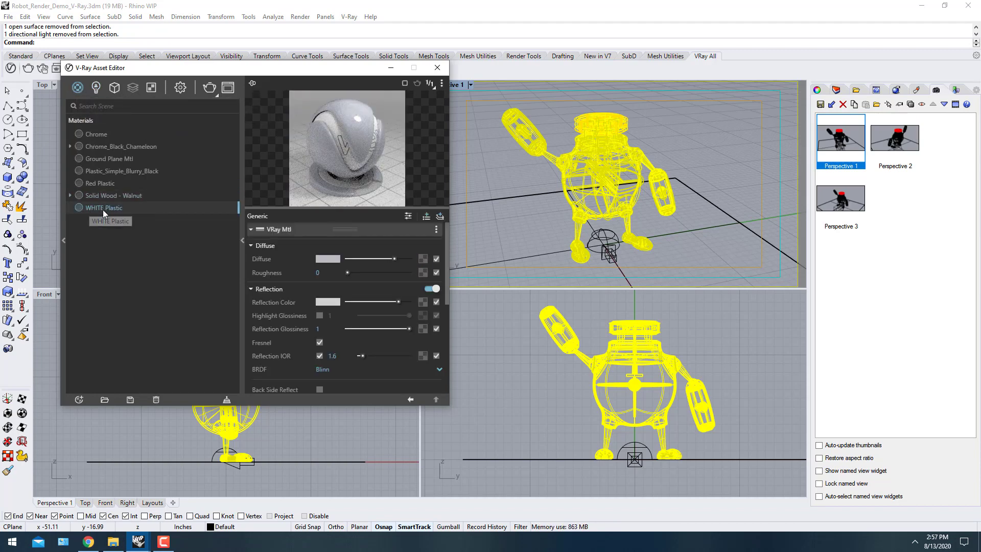
{"action": "right_click", "coordinate": [103, 209]}
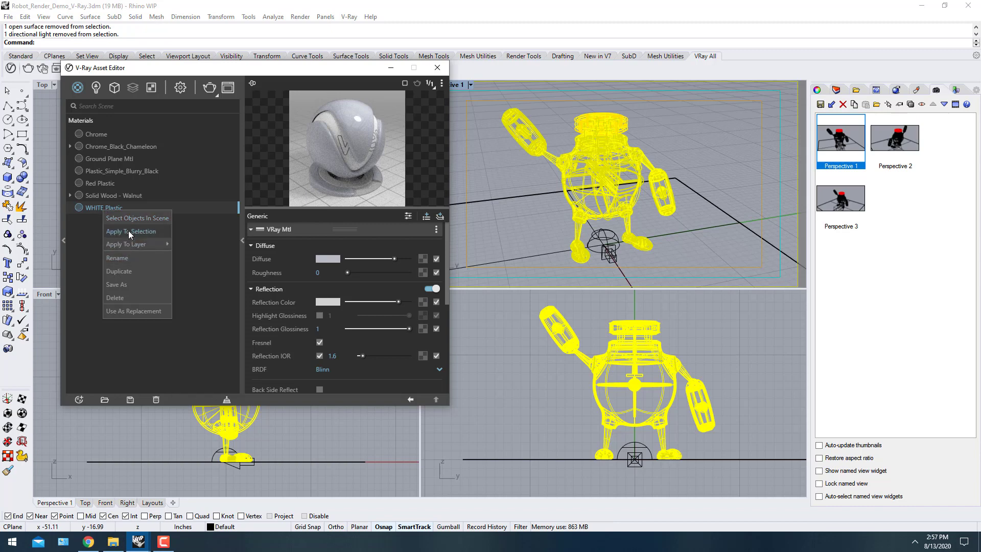
{"action": "left_click", "coordinate": [130, 232]}
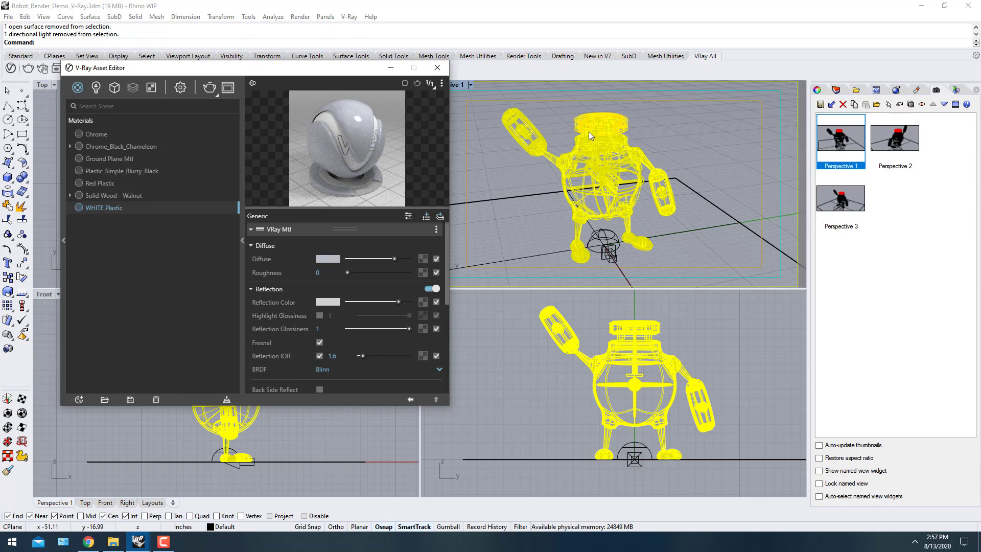
{"action": "left_click", "coordinate": [717, 138]}
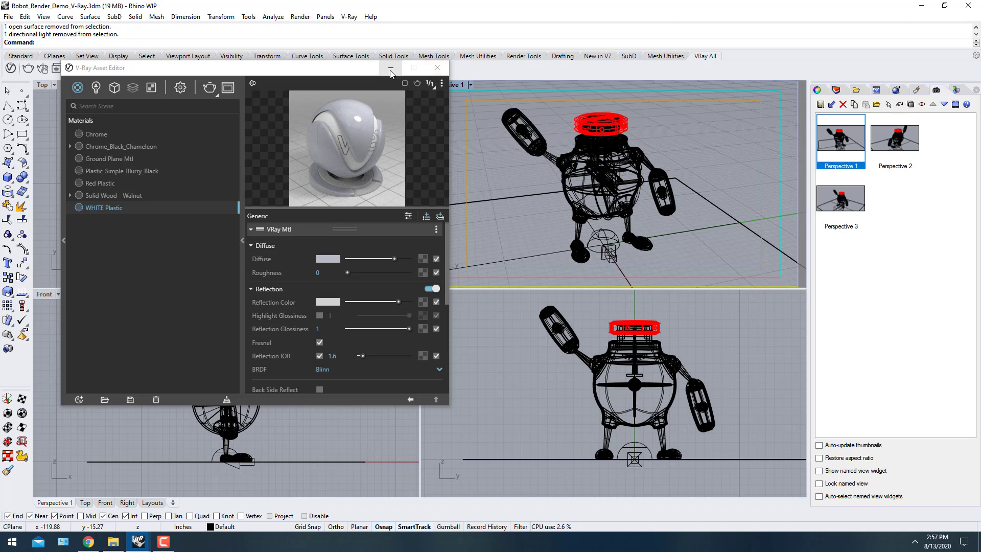
{"action": "left_click", "coordinate": [391, 69]}
{"action": "key", "text": "Escape"}
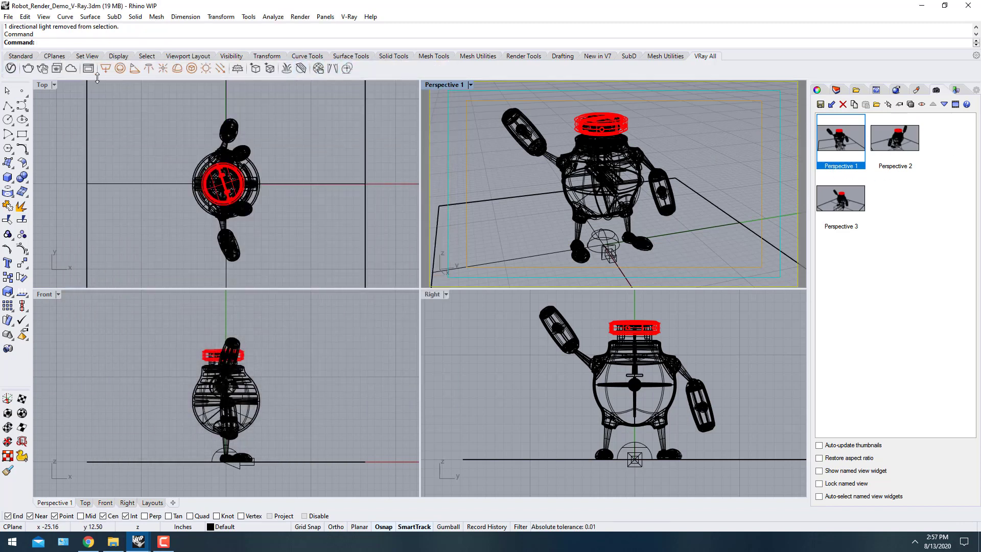
Export the Perspective 1 view to the Demo Batch folder as Robot_Render_Demo_V-Ray_1B.vrscene
{"action": "right_click", "coordinate": [45, 42]}
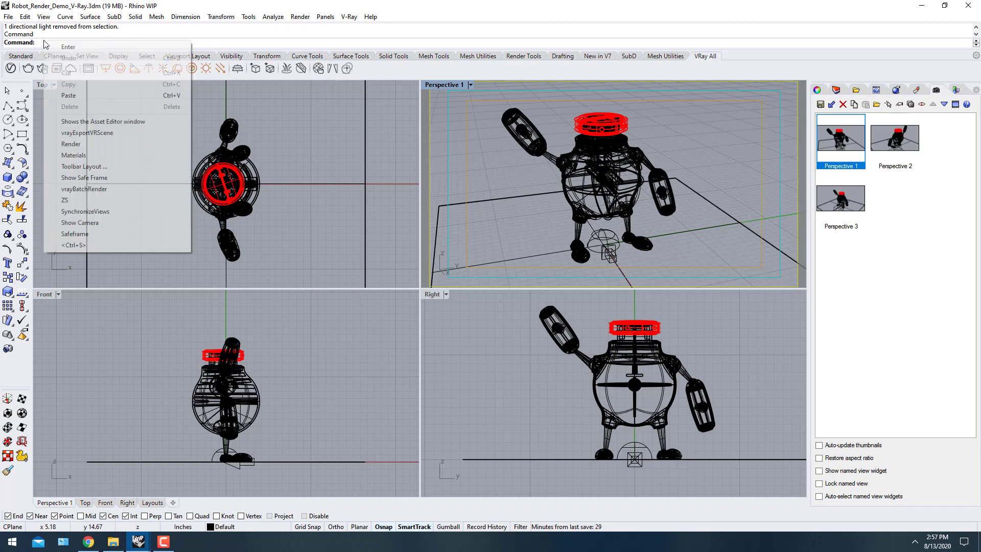
{"action": "left_click", "coordinate": [79, 134]}
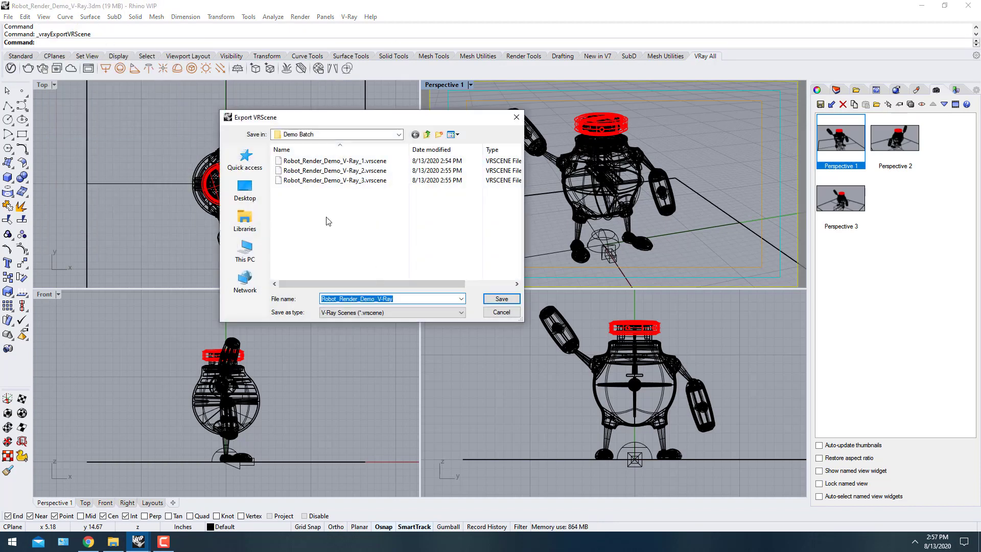
{"action": "left_click", "coordinate": [367, 162]}
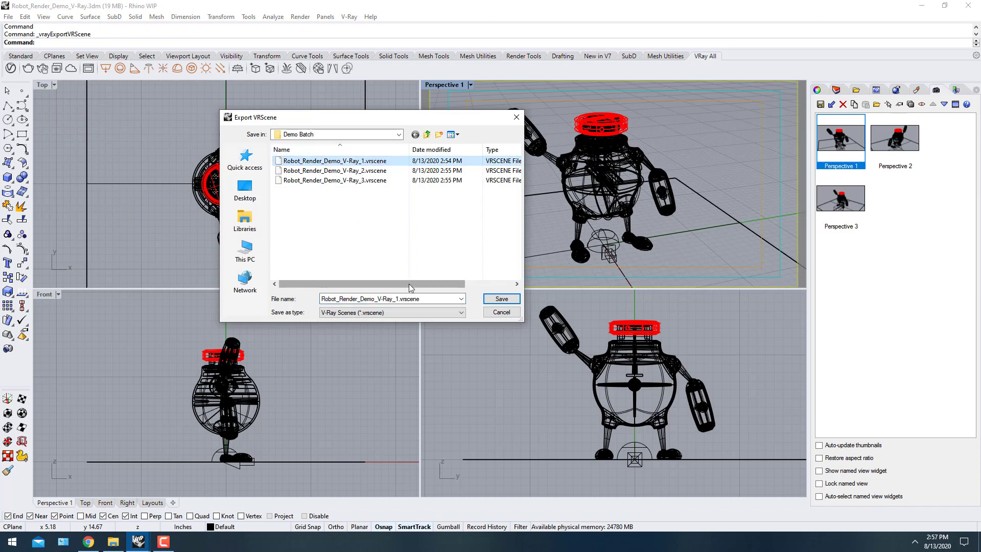
{"action": "left_click", "coordinate": [393, 302]}
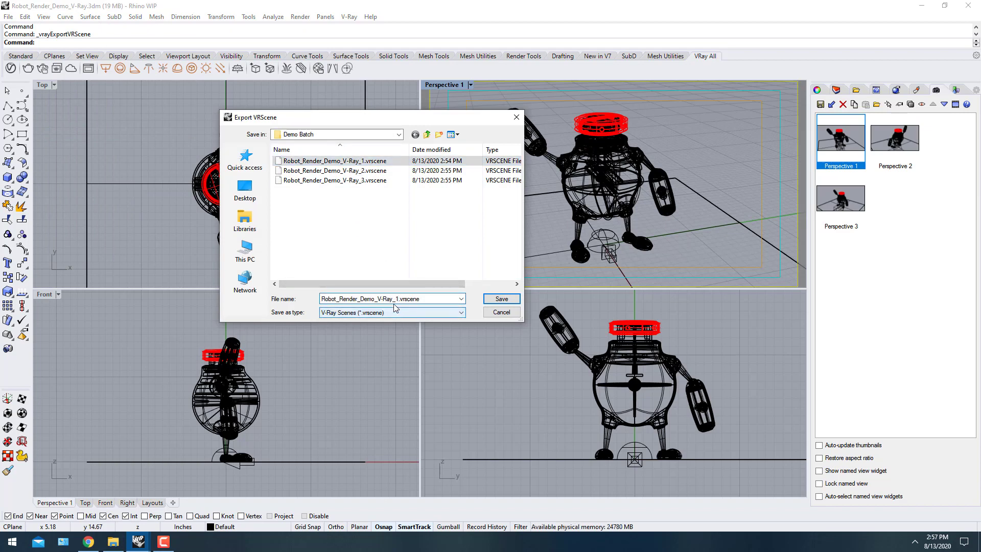
{"action": "left_click", "coordinate": [501, 298]}
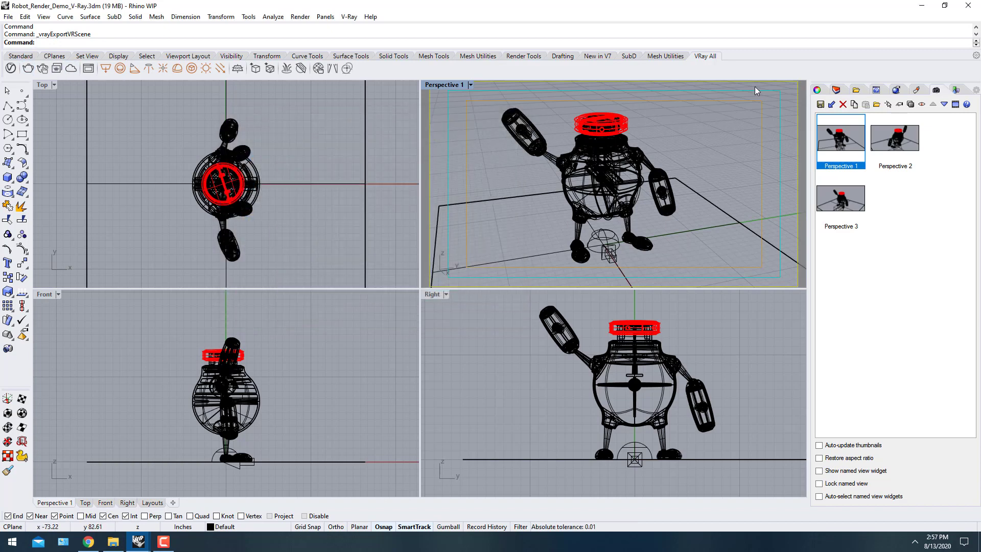
Restore the Perspective 2 named view and export it to Demo Batch as Robot_Render_Demo_V-Ray_2B.vrscene
{"action": "left_click", "coordinate": [900, 147]}
{"action": "key", "text": "Return"}
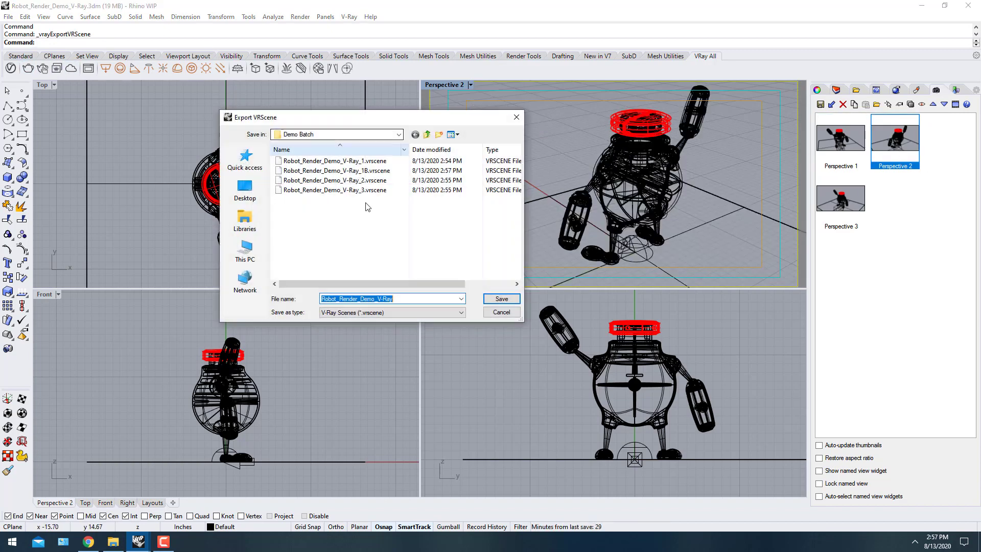
{"action": "left_click", "coordinate": [450, 180]}
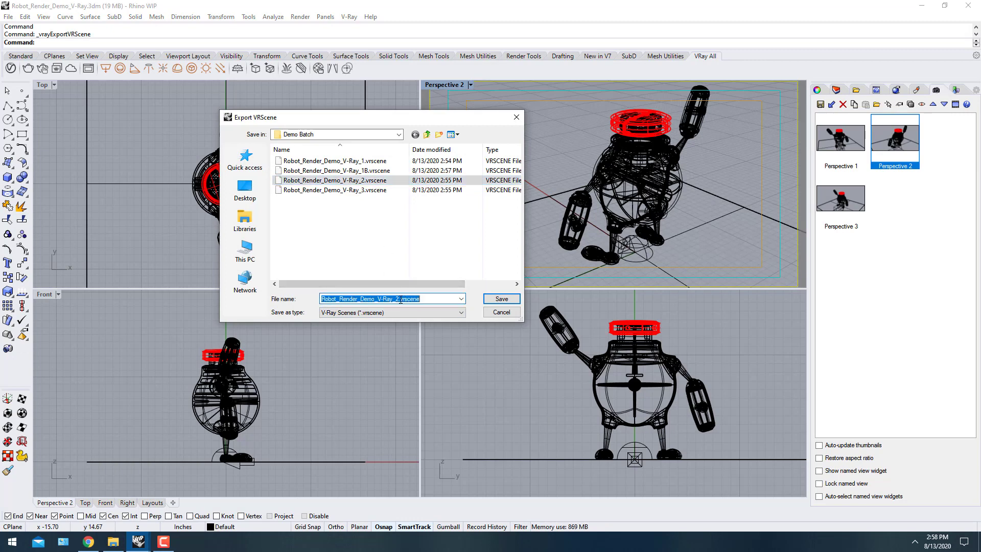
{"action": "type", "text": "B"}
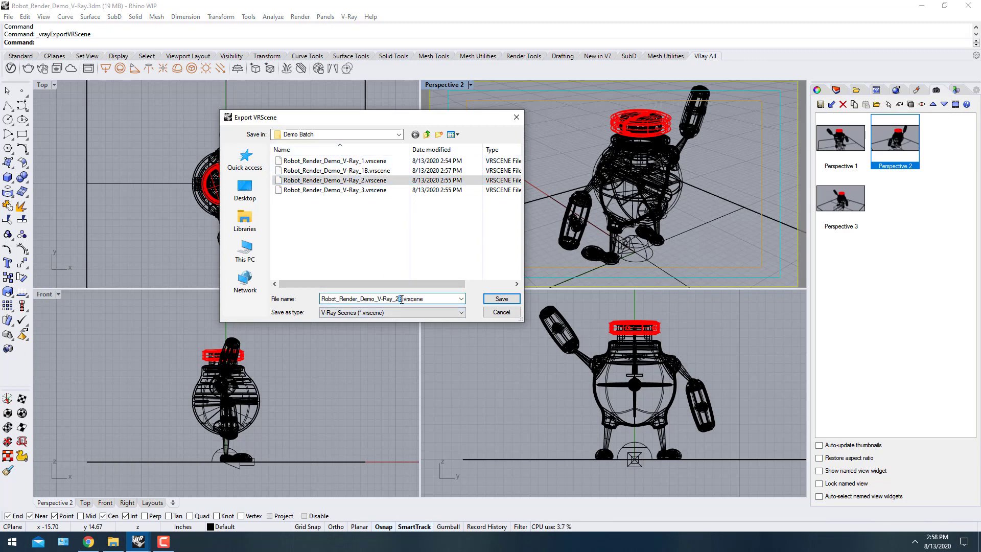
{"action": "key", "text": "Return"}
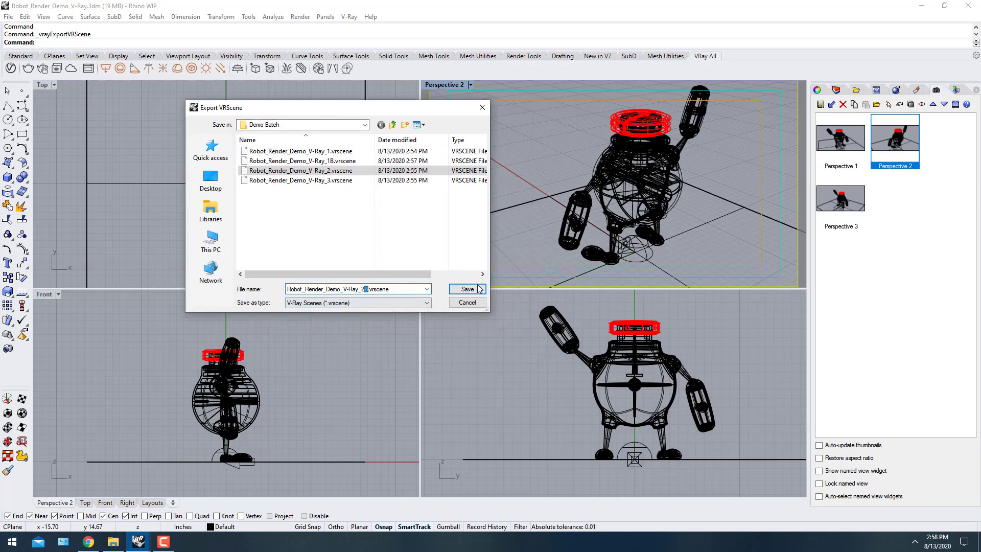
Restore the Perspective 3 named view and export it to Demo Batch as Robot_Render_Demo_V-Ray_3B.vrscene
{"action": "left_click", "coordinate": [922, 198]}
{"action": "double_click", "coordinate": [841, 198]}
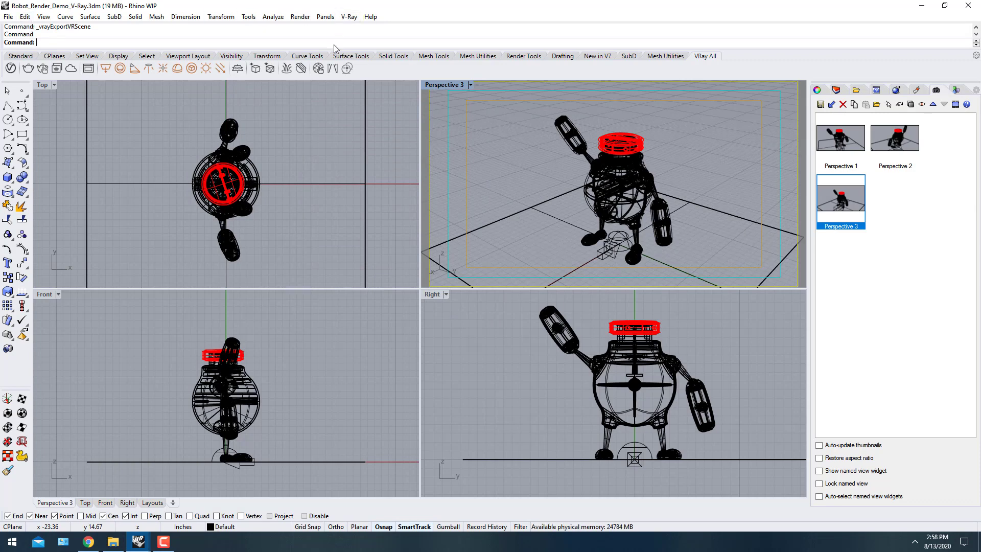
{"action": "key", "text": "Return"}
{"action": "left_click", "coordinate": [324, 190]}
{"action": "key", "text": "Tab"}
{"action": "left_click", "coordinate": [363, 288]}
{"action": "type", "text": "B.vrscene"}
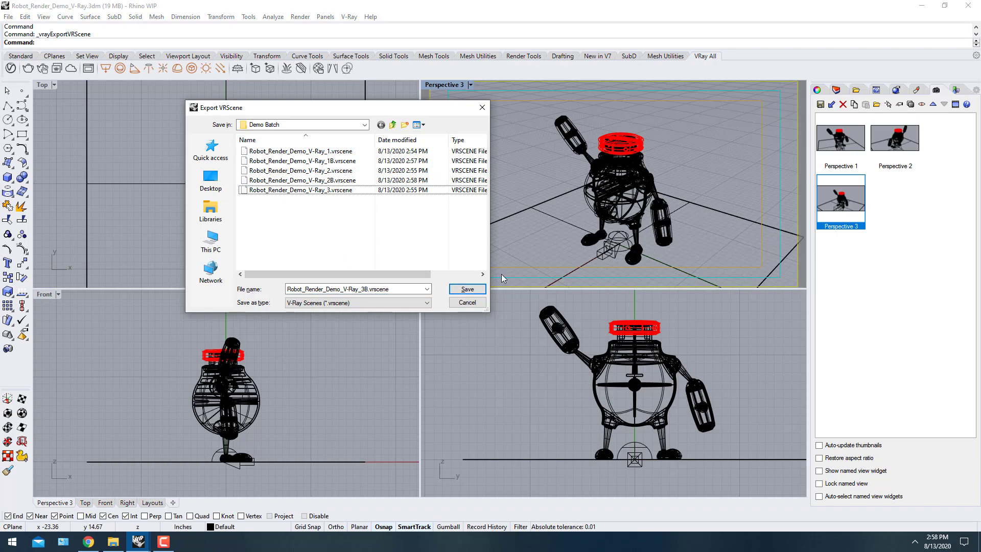
{"action": "left_click", "coordinate": [468, 289]}
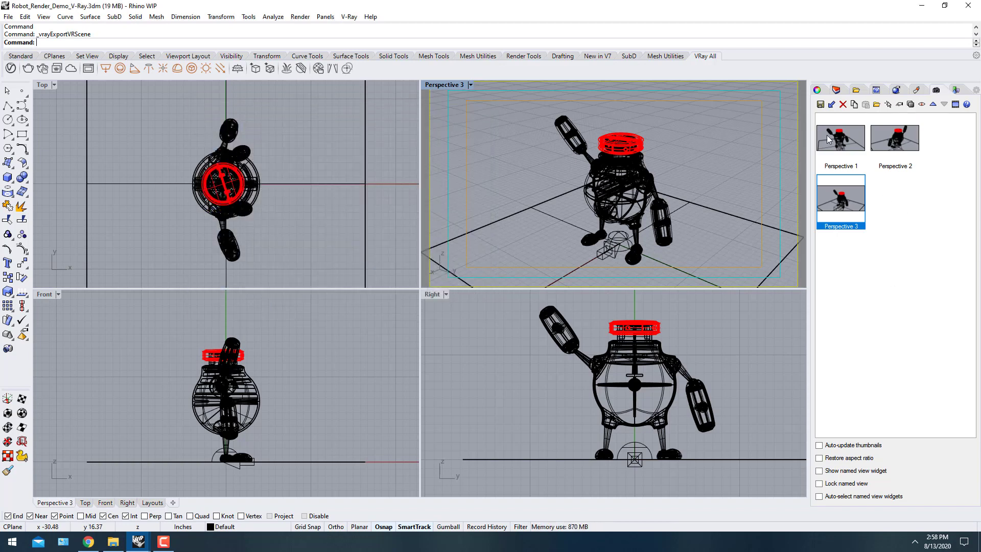
Show the V-Ray Batch Render window and start adding scene files to its queue
{"action": "left_click", "coordinate": [347, 22]}
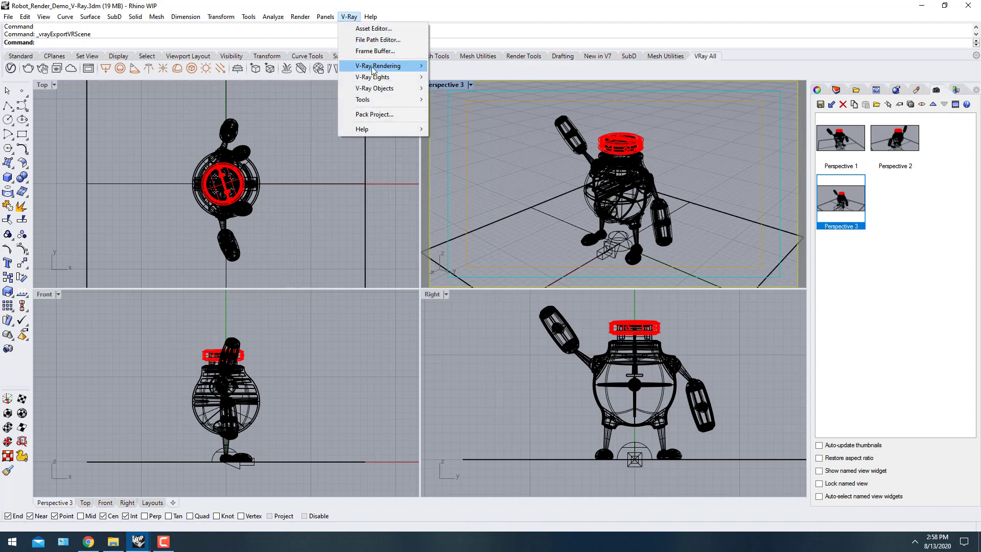
{"action": "mouse_move", "coordinate": [425, 74]}
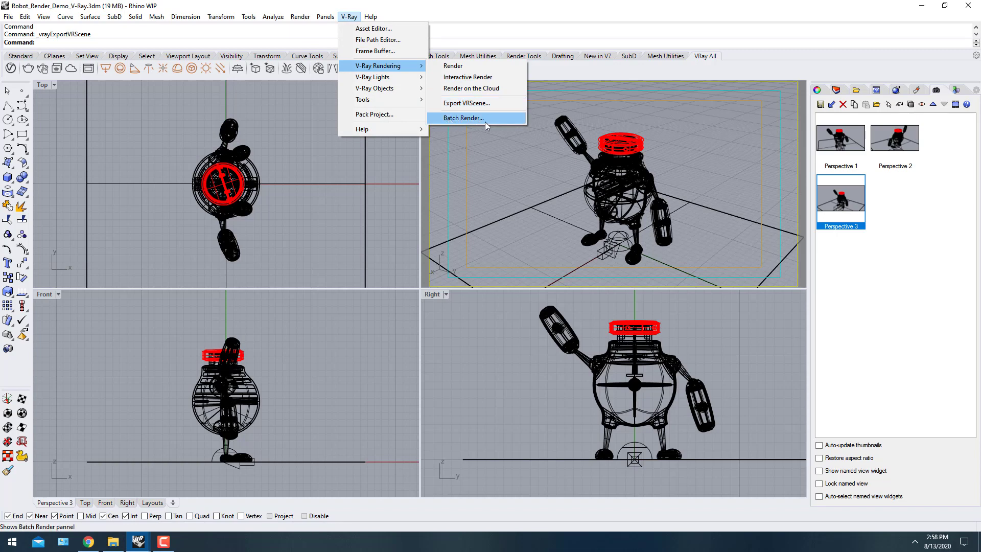
{"action": "left_click", "coordinate": [464, 117]}
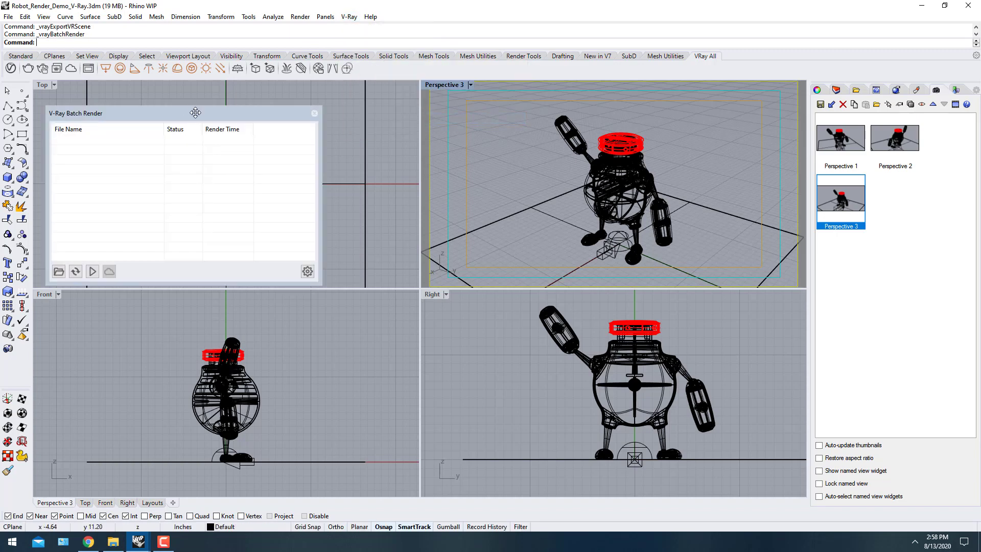
{"action": "left_click_drag", "start_coordinate": [195, 113], "coordinate": [258, 128]}
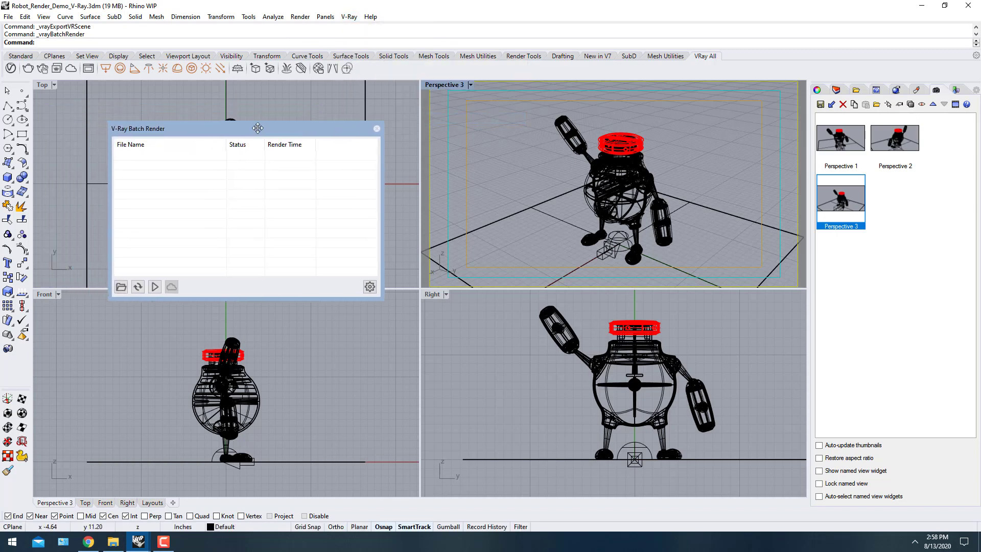
{"action": "left_click", "coordinate": [121, 288]}
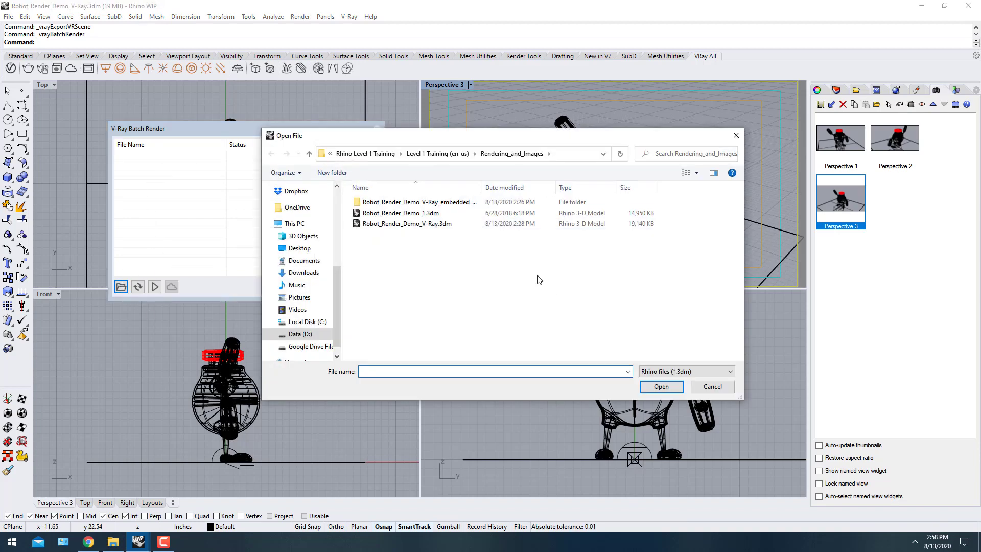
Copy the Demo Batch folder path from File Explorer and go to that folder in the Open File dialog
{"action": "left_click", "coordinate": [113, 542]}
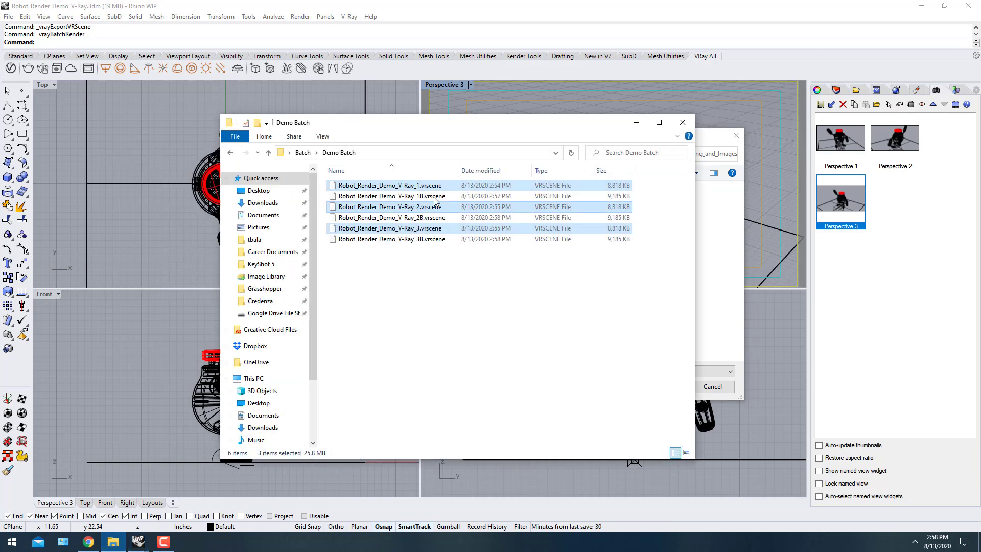
{"action": "left_click", "coordinate": [396, 153]}
{"action": "key", "text": "alt+F4"}
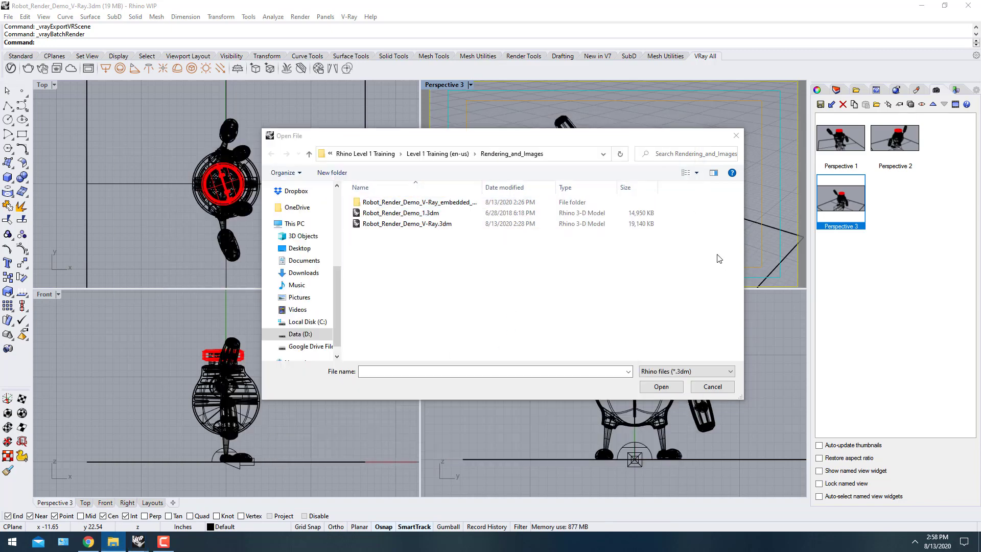
{"action": "left_click", "coordinate": [565, 153]}
{"action": "key", "text": "ctrl+v"}
{"action": "key", "text": "Escape"}
{"action": "left_click", "coordinate": [568, 153]}
{"action": "key", "text": "ctrl+v"}
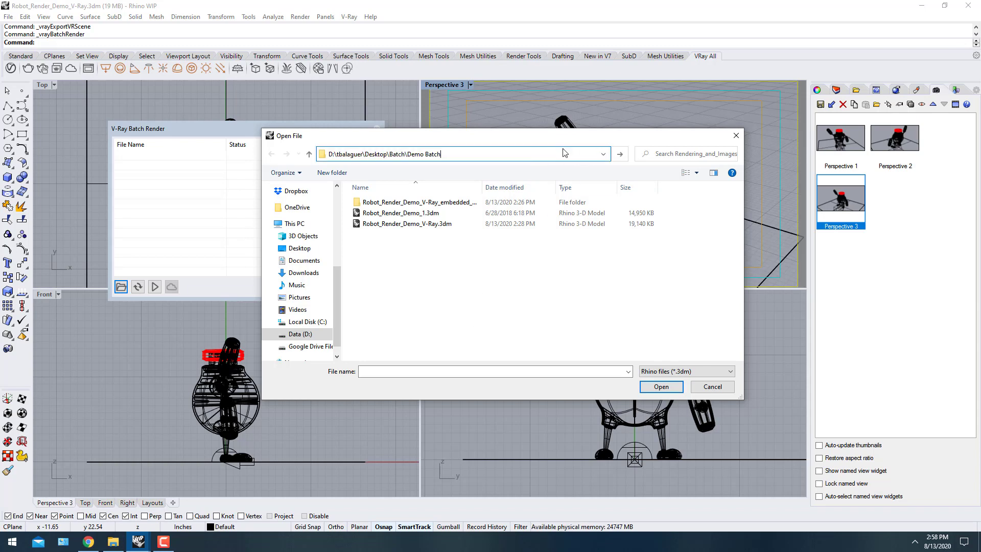
{"action": "key", "text": "Return"}
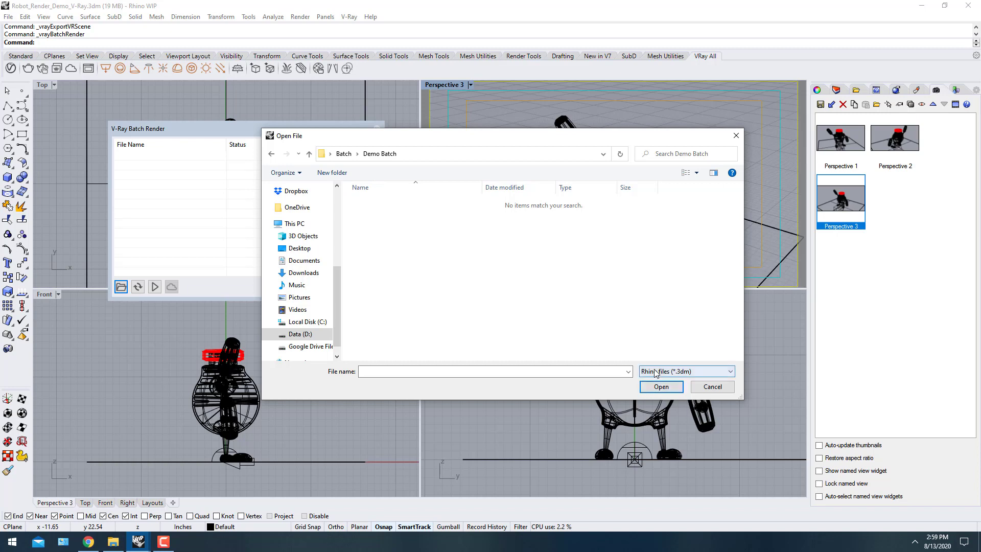
List only the VRScene files in the Demo Batch folder and add all six to the batch render queue
{"action": "left_click", "coordinate": [707, 377]}
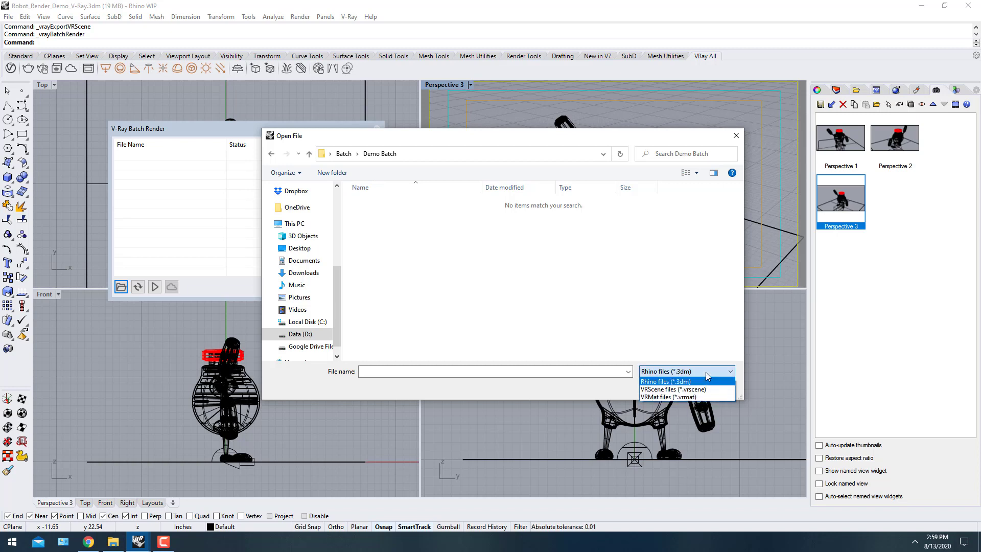
{"action": "left_click", "coordinate": [673, 390]}
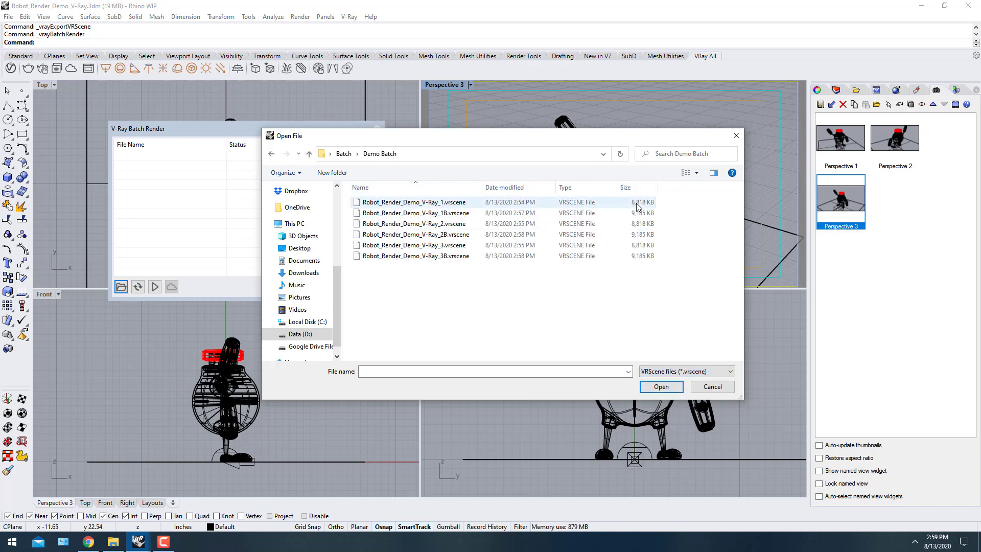
{"action": "left_click_drag", "start_coordinate": [443, 295], "coordinate": [397, 192]}
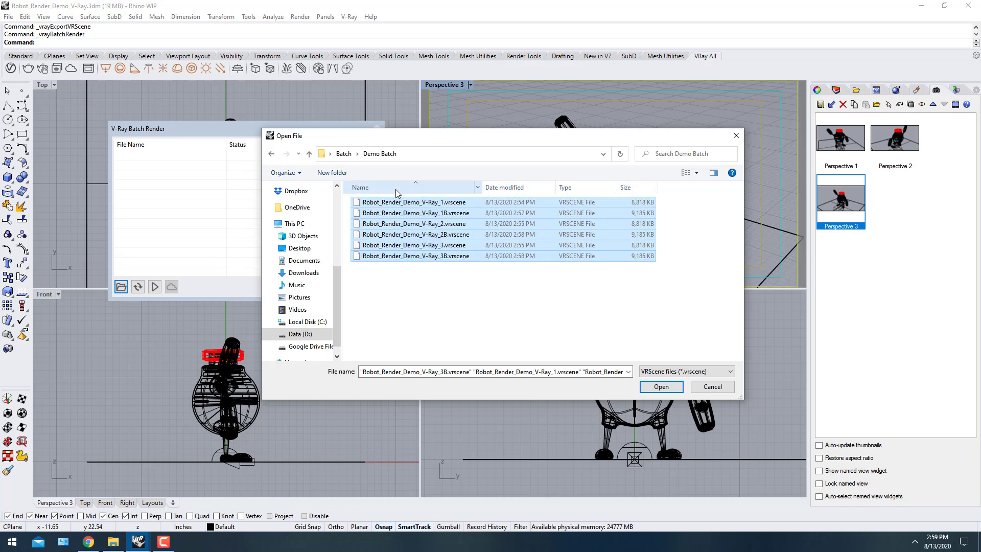
{"action": "left_click", "coordinate": [662, 386]}
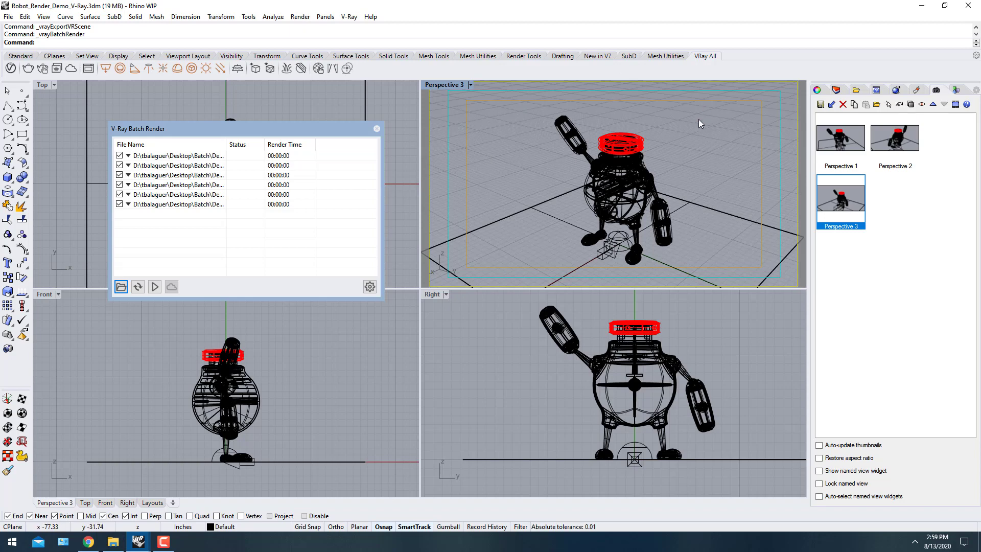
Reposition the V-Ray Batch Render window and start rendering all the queued scene files
{"action": "left_click", "coordinate": [848, 143]}
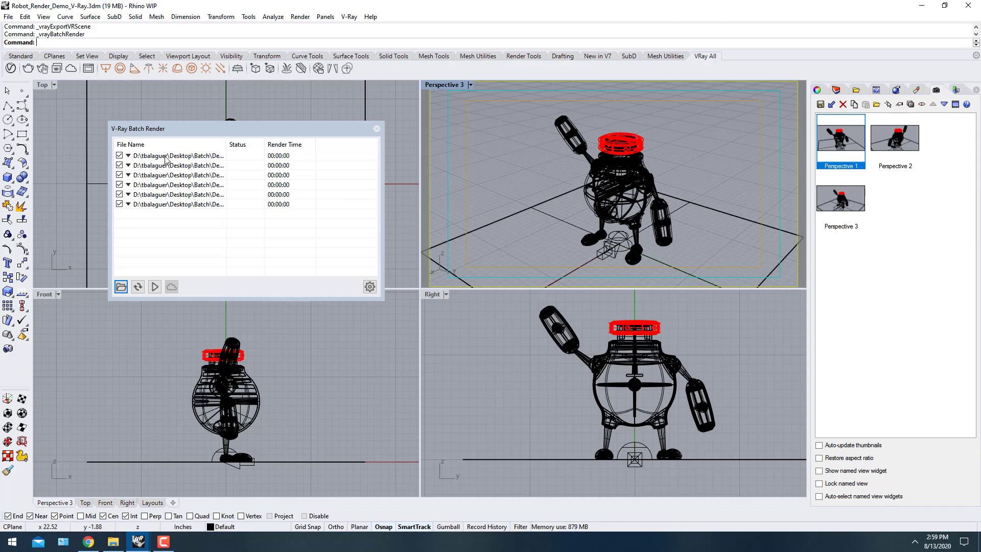
{"action": "left_click", "coordinate": [126, 156]}
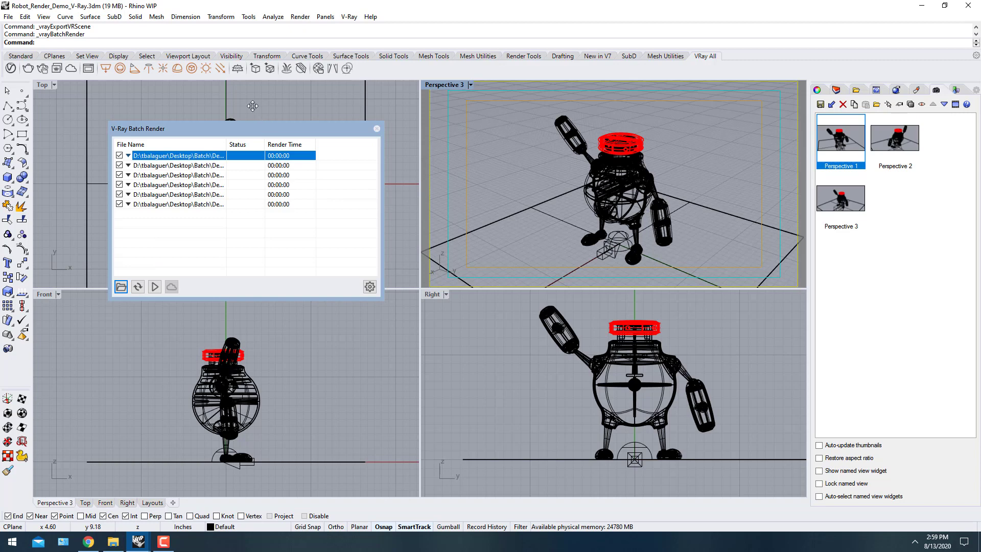
{"action": "left_click_drag", "start_coordinate": [252, 105], "coordinate": [239, 86]}
{"action": "left_click", "coordinate": [141, 266]}
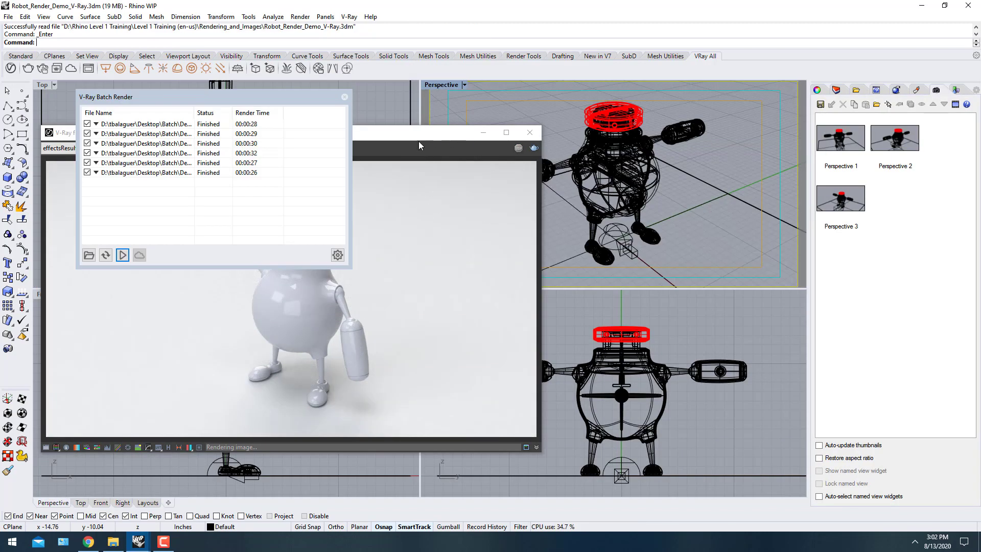
Move the V-Ray Batch Render window off the rendered robot and narrow its File Name column
{"action": "left_click_drag", "start_coordinate": [297, 100], "coordinate": [669, 114]}
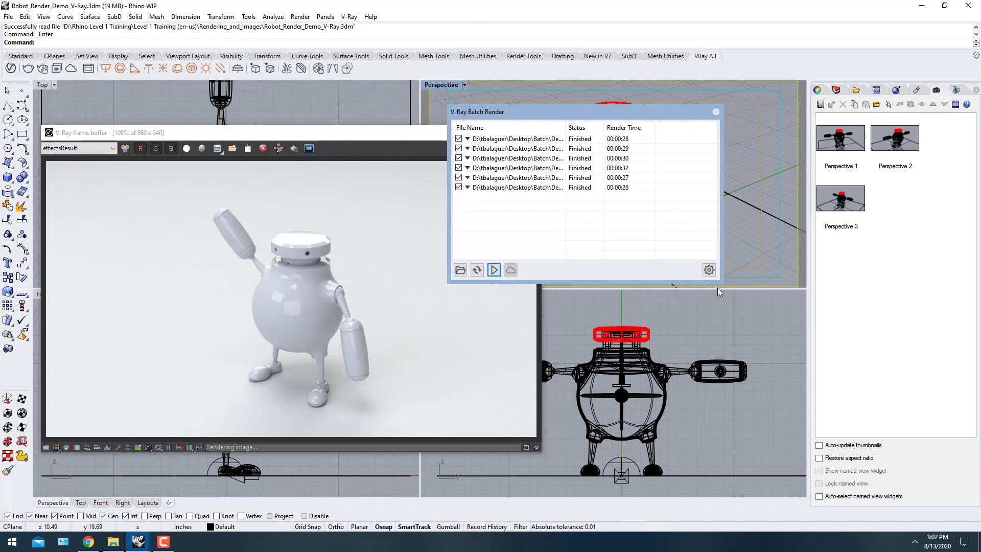
{"action": "left_click_drag", "start_coordinate": [624, 117], "coordinate": [641, 117]}
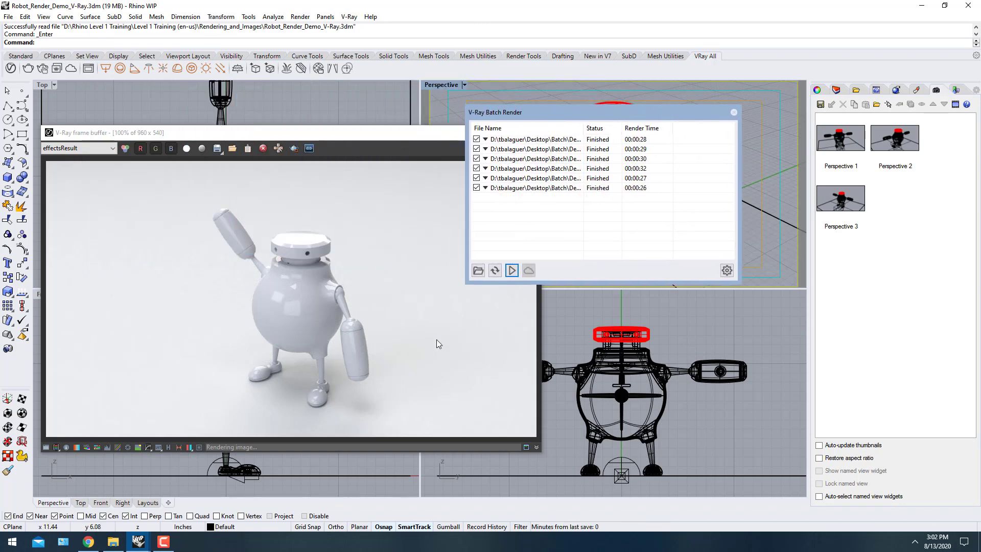
{"action": "left_click_drag", "start_coordinate": [537, 112], "coordinate": [523, 109]}
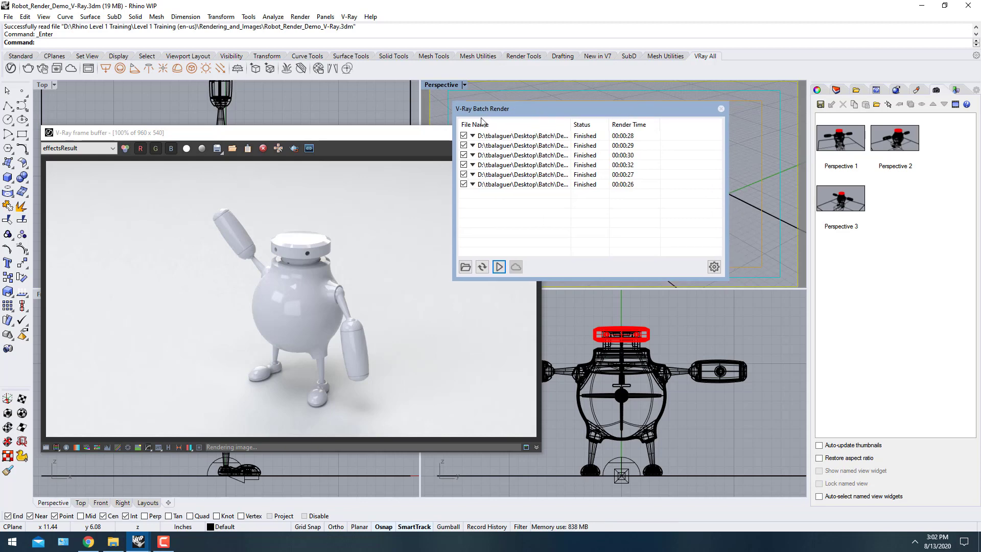
{"action": "left_click", "coordinate": [528, 187]}
{"action": "mouse_move", "coordinate": [571, 124]}
{"action": "left_mouse_down"}
{"action": "mouse_move", "coordinate": [711, 120]}
{"action": "mouse_move", "coordinate": [536, 123]}
{"action": "mouse_move", "coordinate": [735, 136]}
{"action": "mouse_move", "coordinate": [557, 124]}
{"action": "left_mouse_up"}
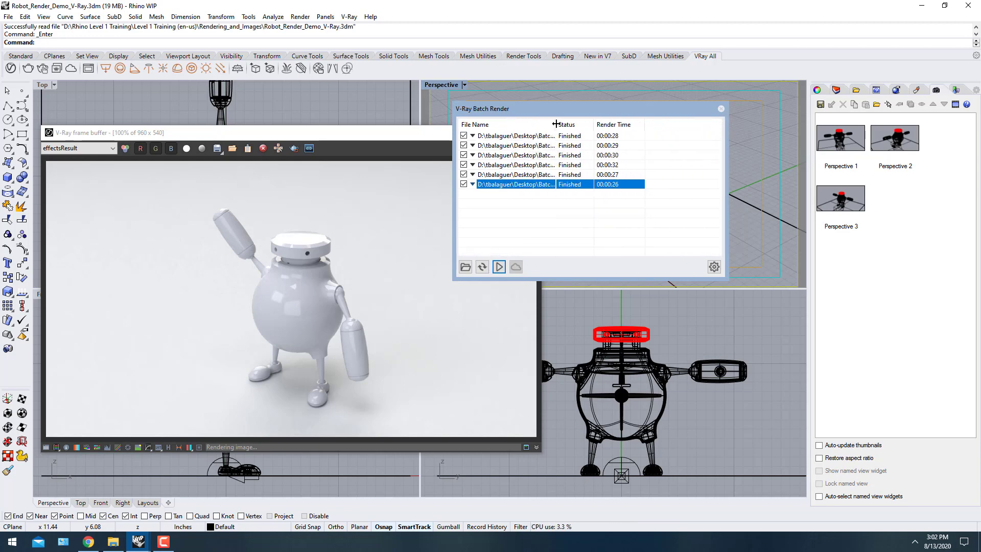
{"action": "left_click", "coordinate": [473, 136]}
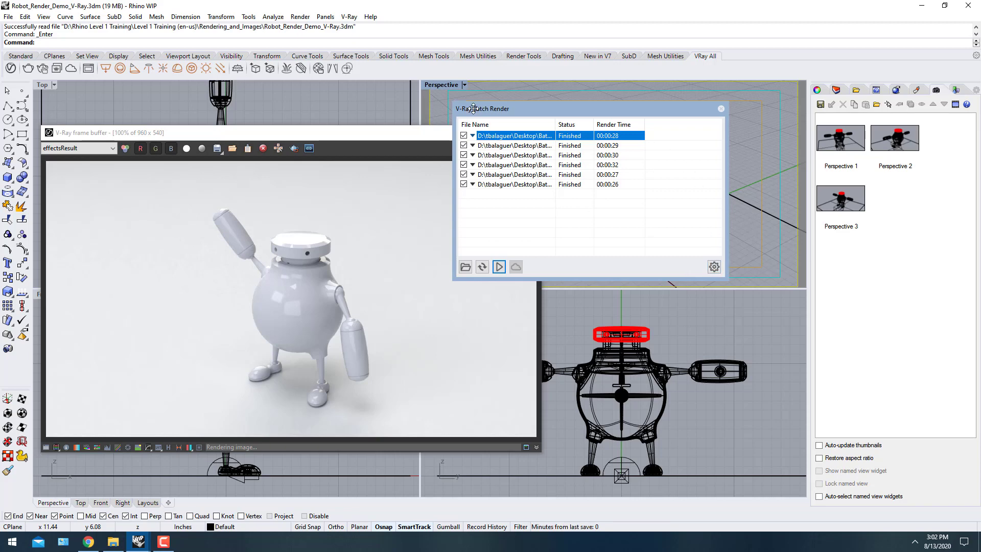
Examine the Batch Rendering Options for overriding the output path, choosing a file format and browsing for an output folder
{"action": "left_click", "coordinate": [714, 268]}
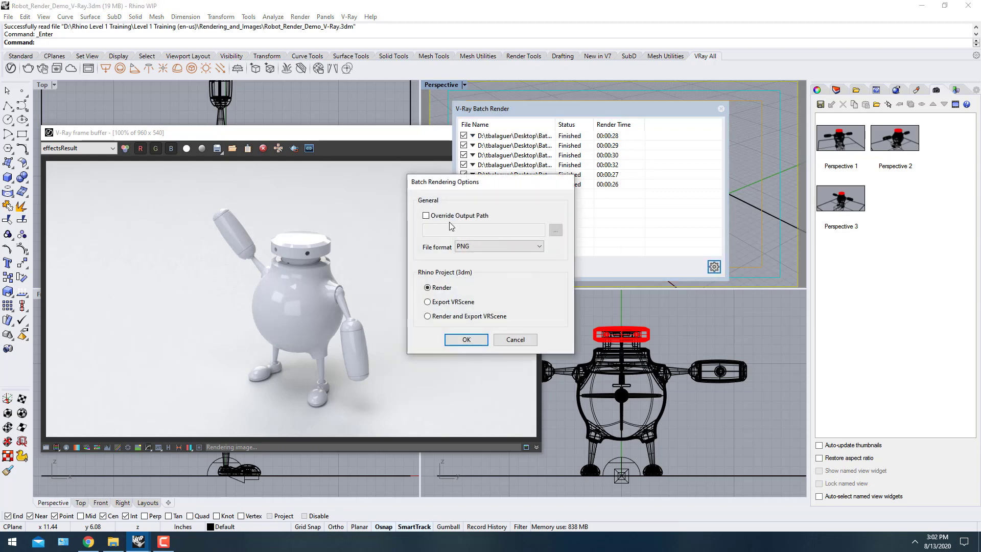
{"action": "left_click", "coordinate": [437, 219]}
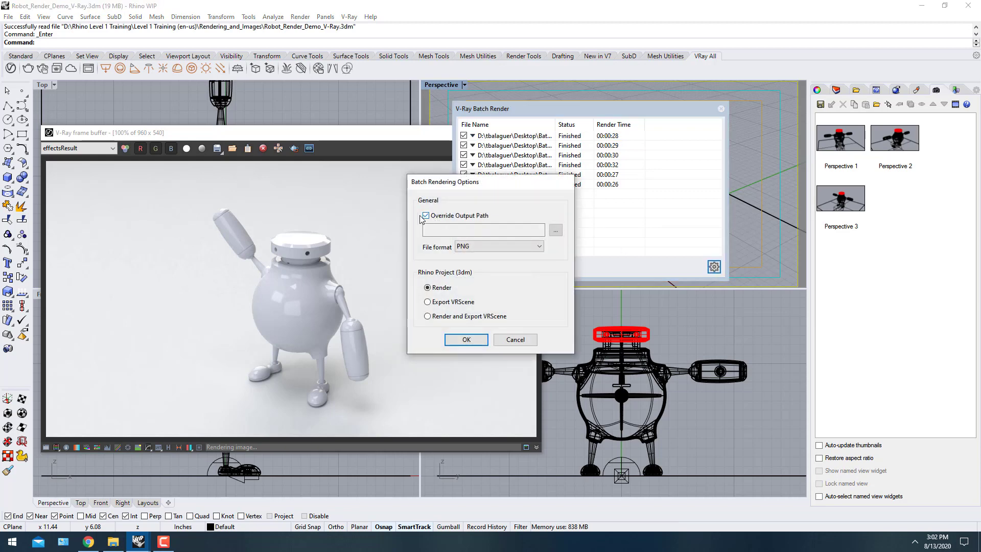
{"action": "left_click", "coordinate": [539, 248]}
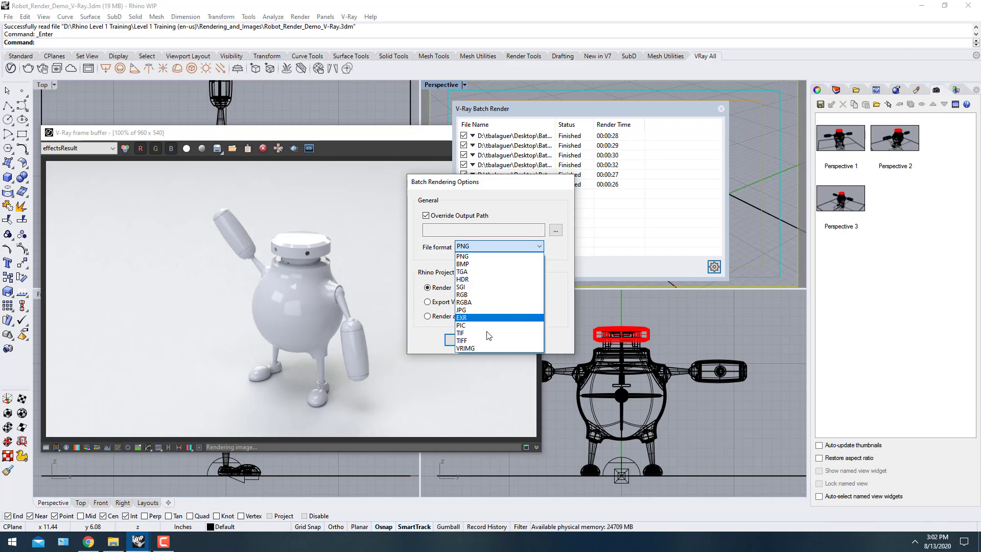
{"action": "left_click", "coordinate": [475, 258]}
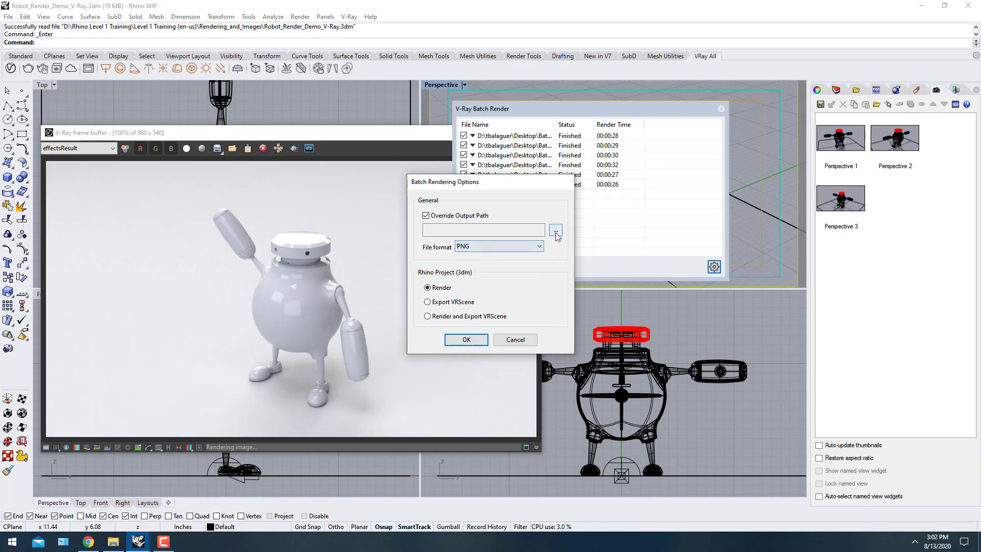
{"action": "left_click", "coordinate": [555, 229]}
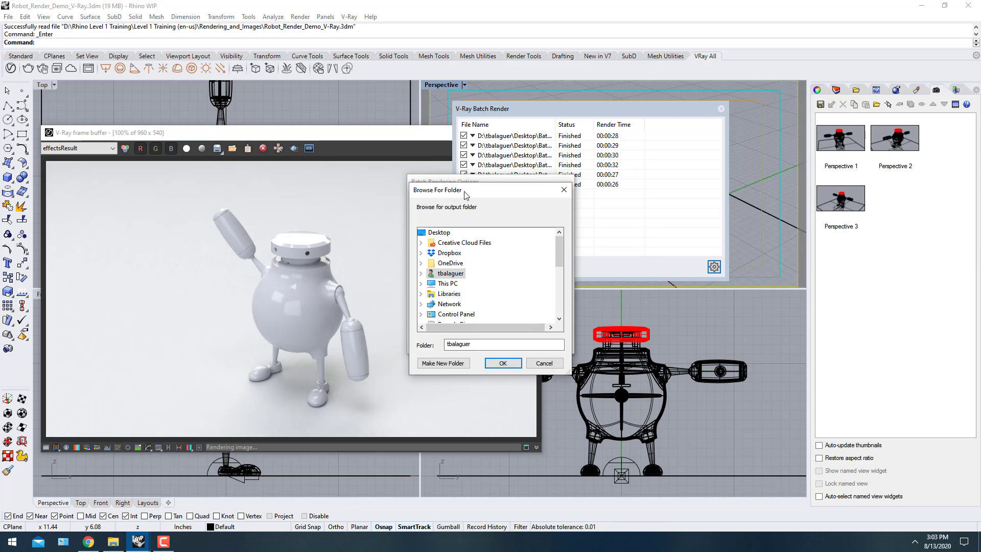
{"action": "left_click_drag", "start_coordinate": [466, 195], "coordinate": [610, 160]}
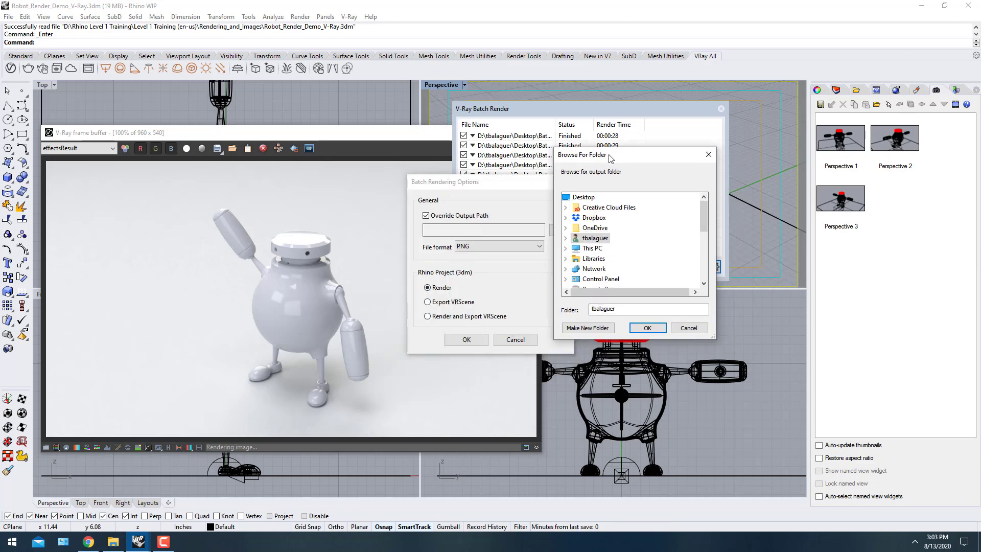
{"action": "left_click", "coordinate": [693, 327]}
{"action": "left_click_drag", "start_coordinate": [491, 188], "coordinate": [663, 176]}
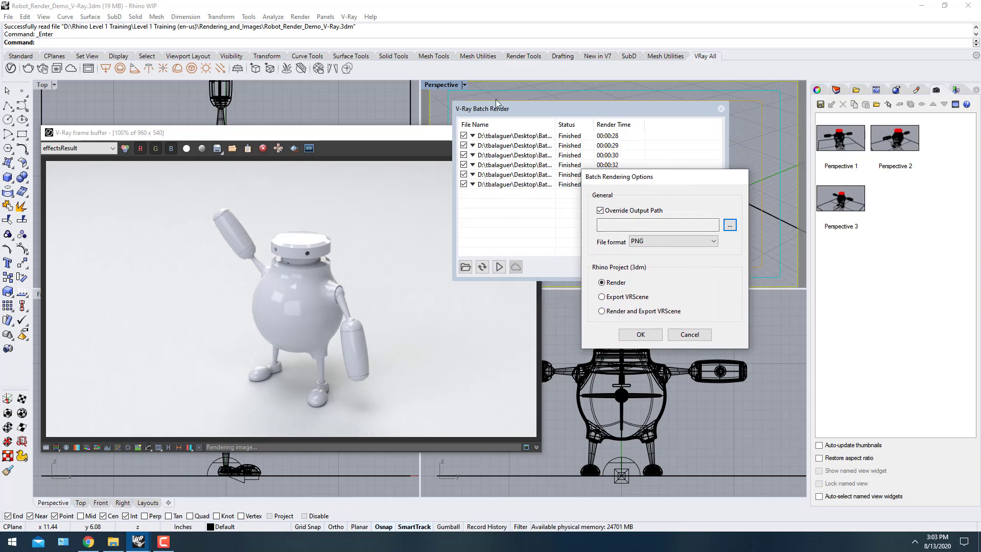
{"action": "left_click", "coordinate": [697, 341]}
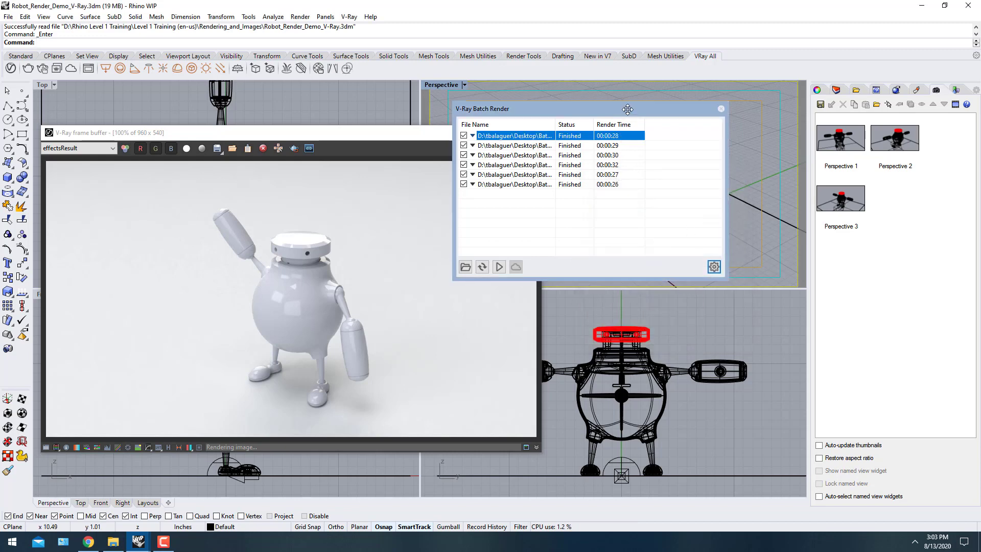
{"action": "left_click_drag", "start_coordinate": [627, 110], "coordinate": [566, 87]}
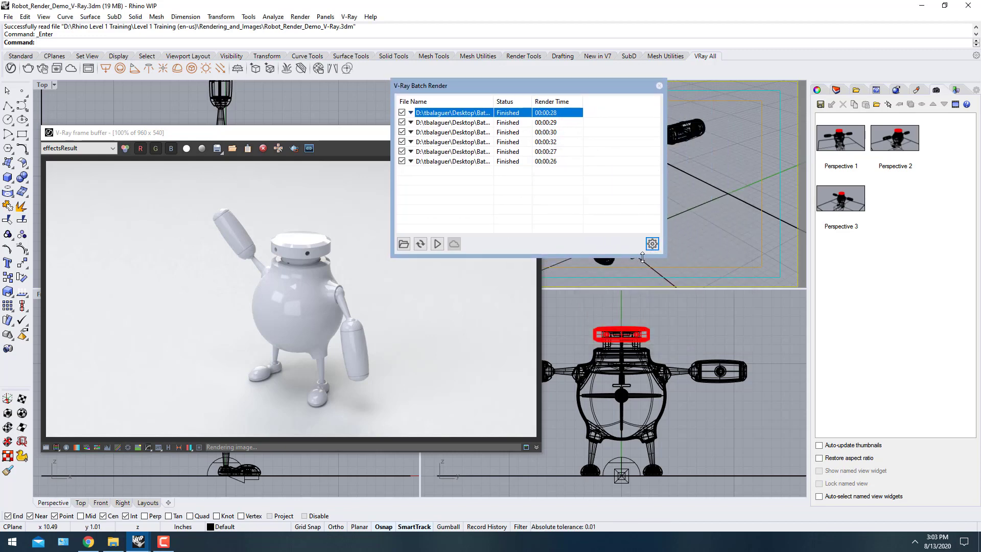
{"action": "left_click", "coordinate": [652, 244]}
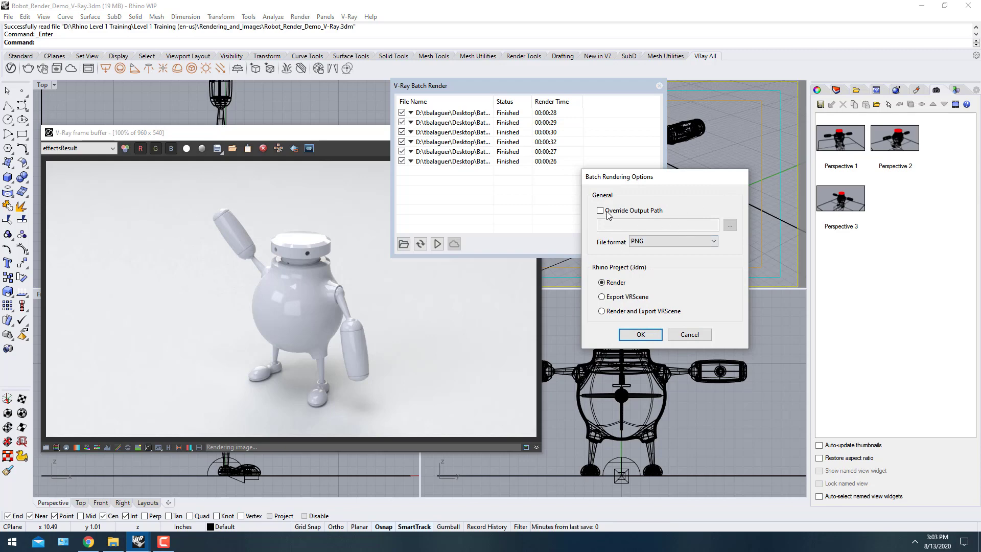
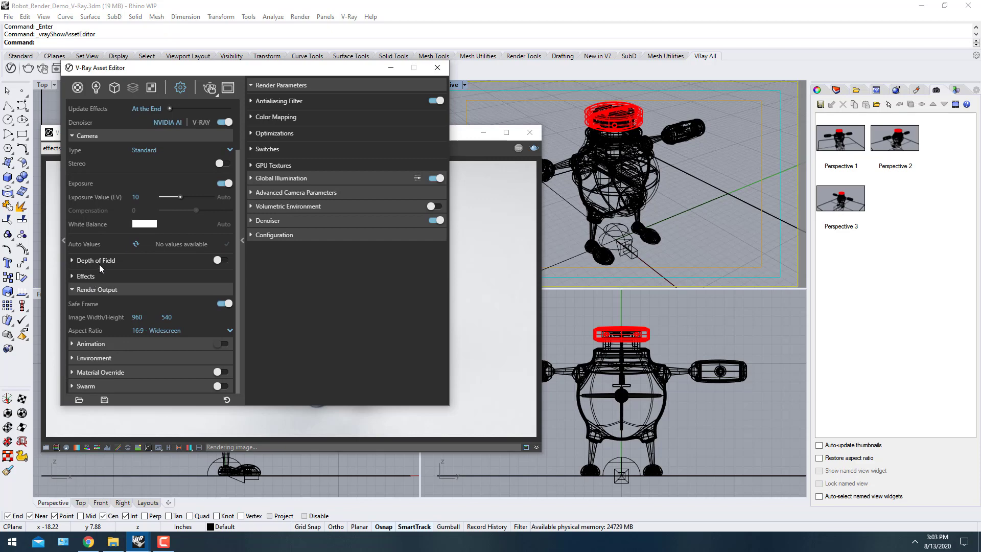
Collapse the Camera settings in the V-Ray Asset Editor and check the Material Override and Animation sections for image-saving options
{"action": "left_click", "coordinate": [97, 198]}
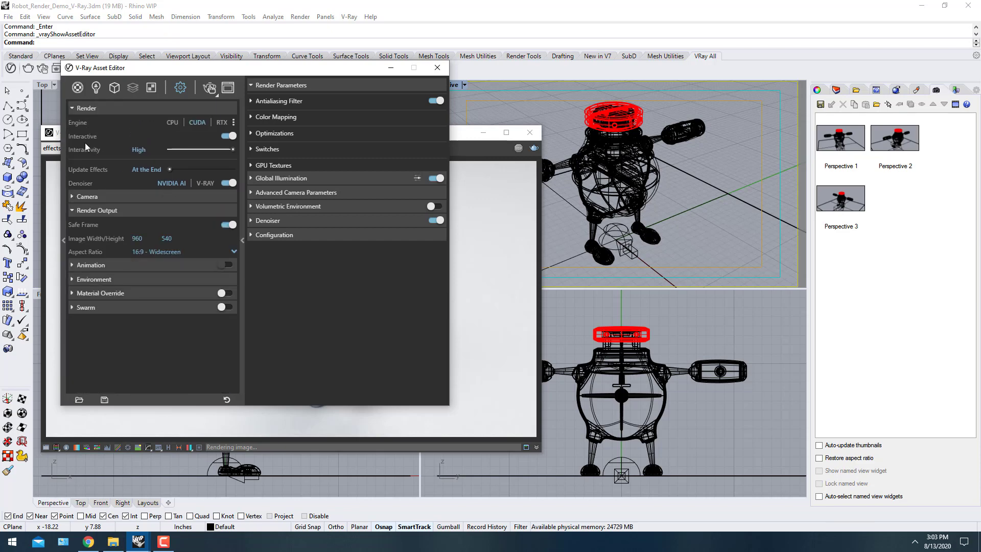
{"action": "left_click", "coordinate": [90, 294]}
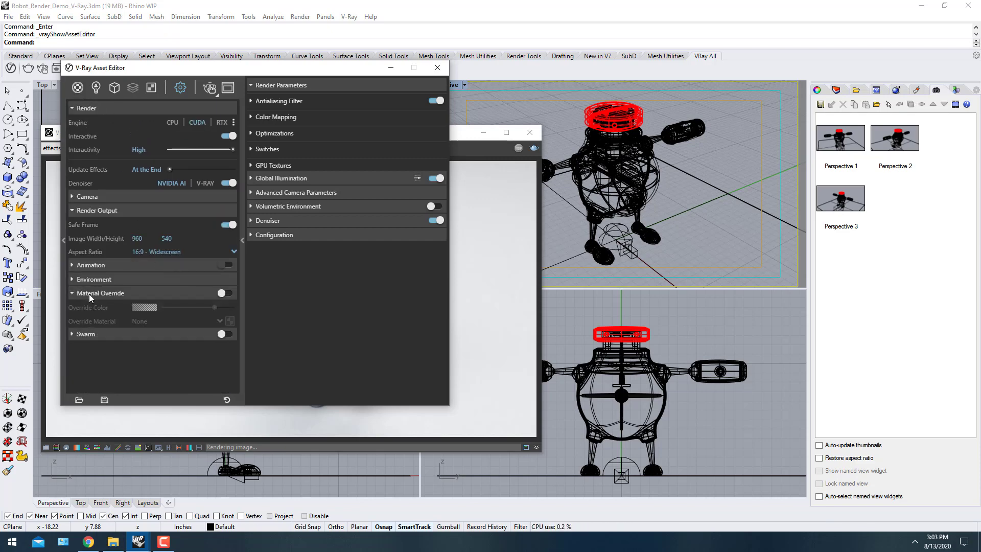
{"action": "left_click", "coordinate": [84, 265]}
{"action": "left_click", "coordinate": [84, 264]}
{"action": "left_click", "coordinate": [90, 295]}
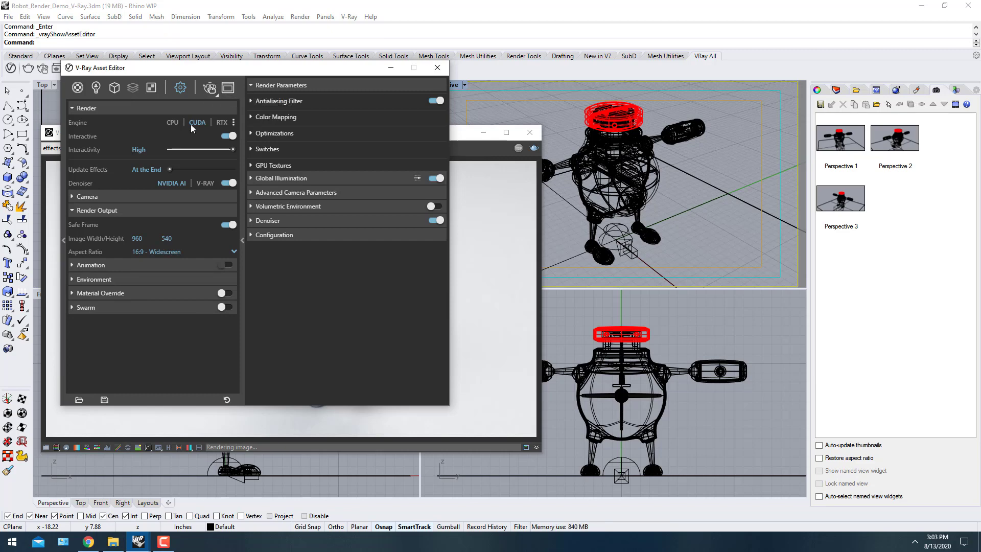
Turn off interactive mode and render the current scene, keeping the frame buffer clear of the Render Output settings
{"action": "left_click", "coordinate": [210, 91]}
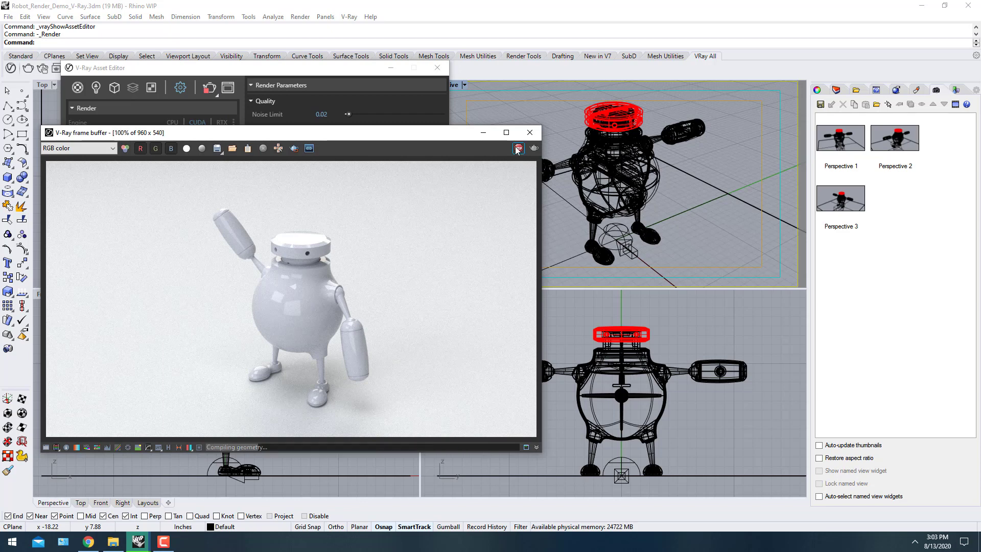
{"action": "left_click_drag", "start_coordinate": [394, 137], "coordinate": [729, 98]}
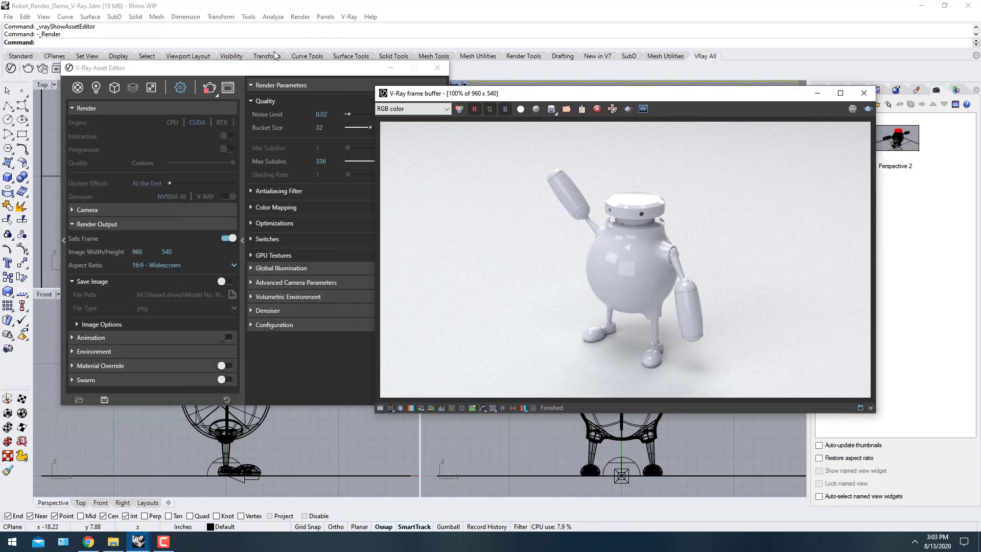
{"action": "left_click", "coordinate": [81, 225]}
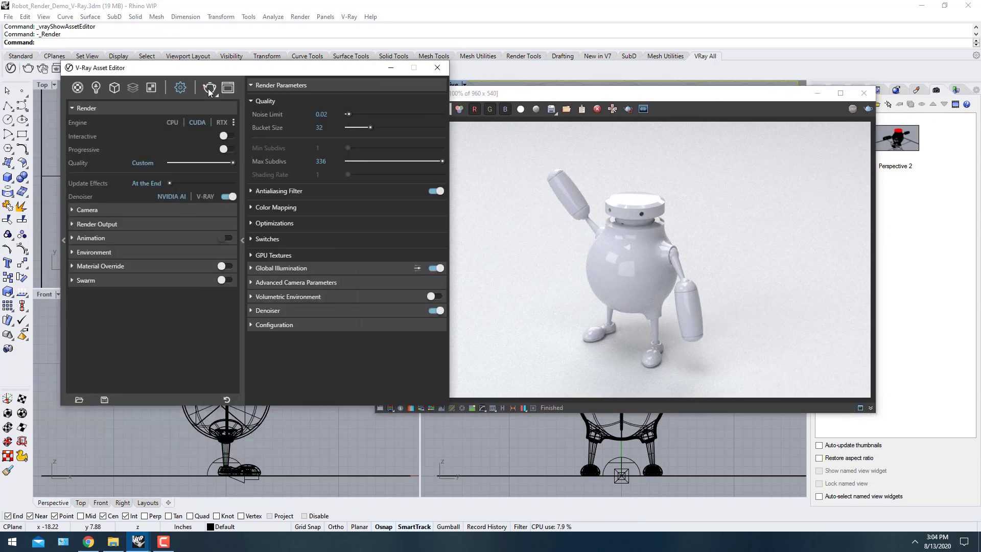
{"action": "left_click", "coordinate": [83, 223]}
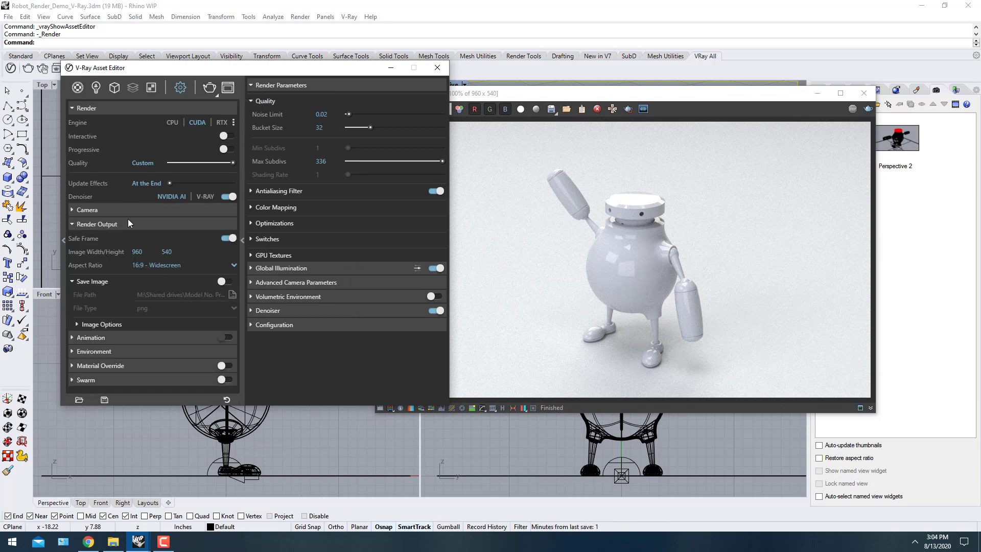
Enable Save Image for the render output, select its whole file path and close the Asset Editor
{"action": "mouse_move", "coordinate": [212, 94]}
{"action": "left_click", "coordinate": [74, 280]}
{"action": "left_click", "coordinate": [87, 282]}
{"action": "left_click", "coordinate": [225, 281]}
{"action": "left_click", "coordinate": [141, 294]}
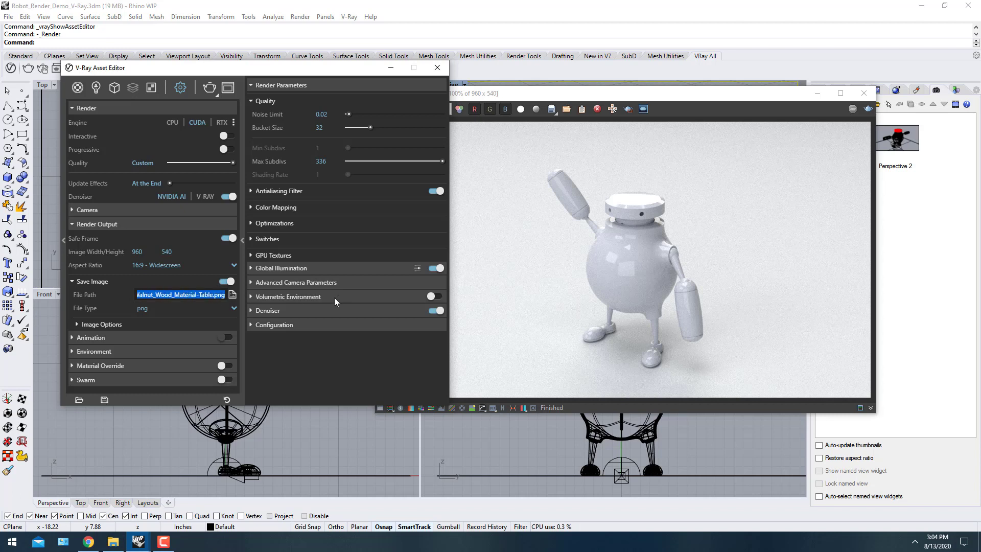
{"action": "left_click", "coordinate": [199, 294]}
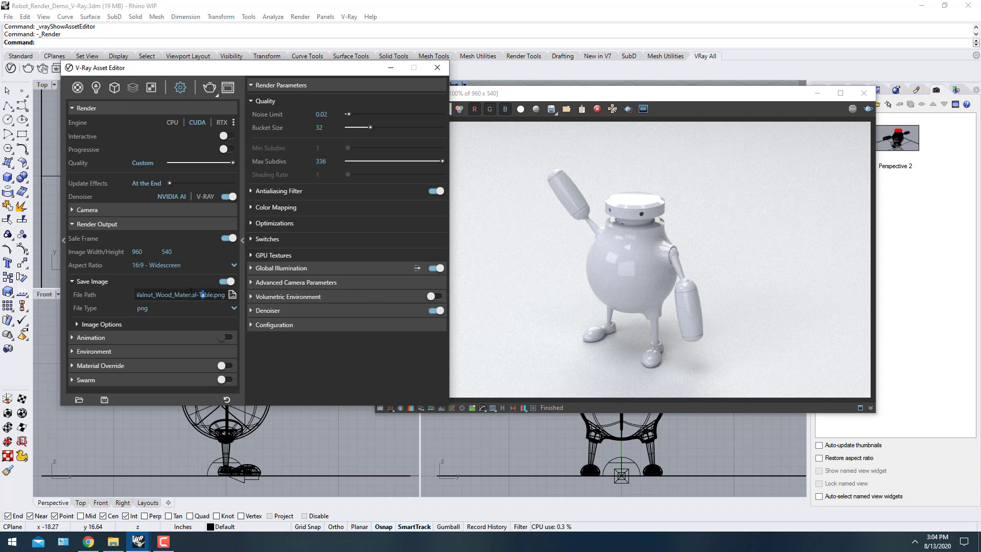
{"action": "left_click_drag", "start_coordinate": [204, 295], "coordinate": [6, 296]}
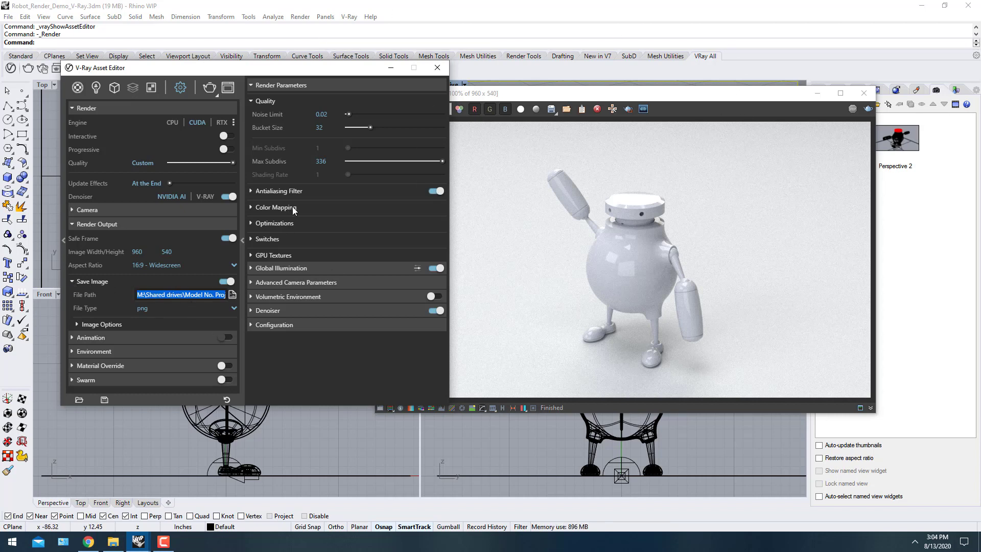
{"action": "left_click", "coordinate": [437, 67]}
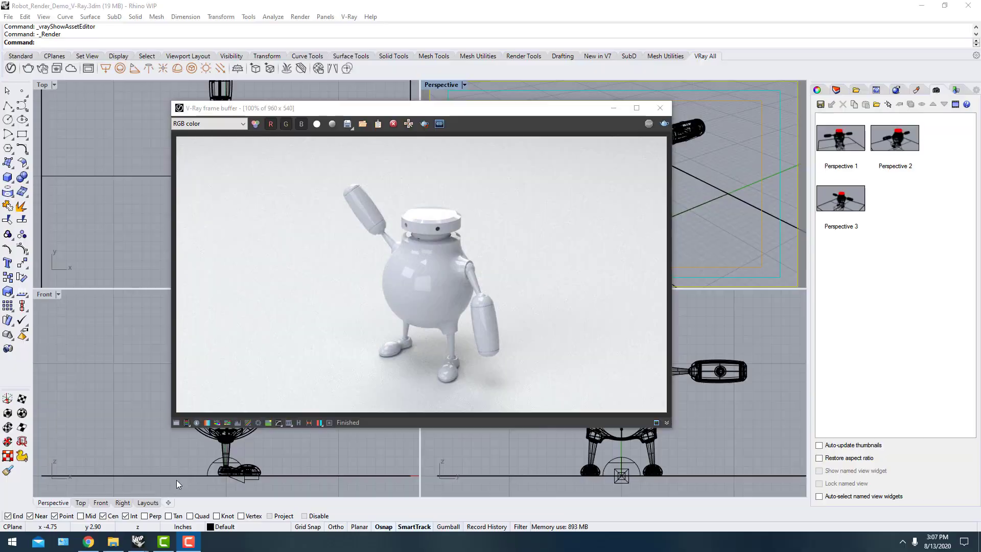
Switch to File Explorer and show the rendered PNG files in the Demo Batch folder
{"action": "left_click", "coordinate": [113, 542]}
{"action": "left_click_drag", "start_coordinate": [519, 81], "coordinate": [519, 68]}
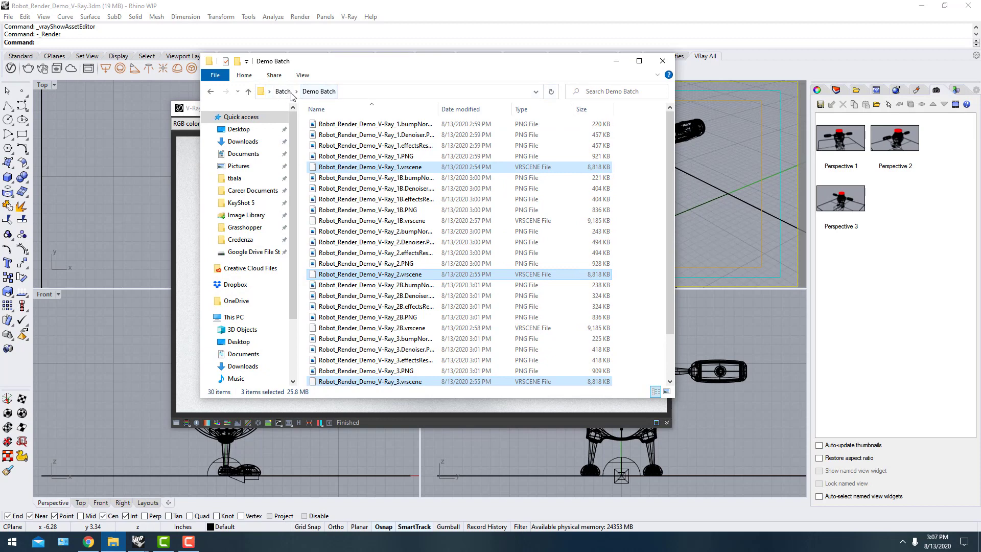
Compare the first scene's PNG outputs with its .vrscene file and show the Demo Batch folder as thumbnails
{"action": "left_click", "coordinate": [408, 135]}
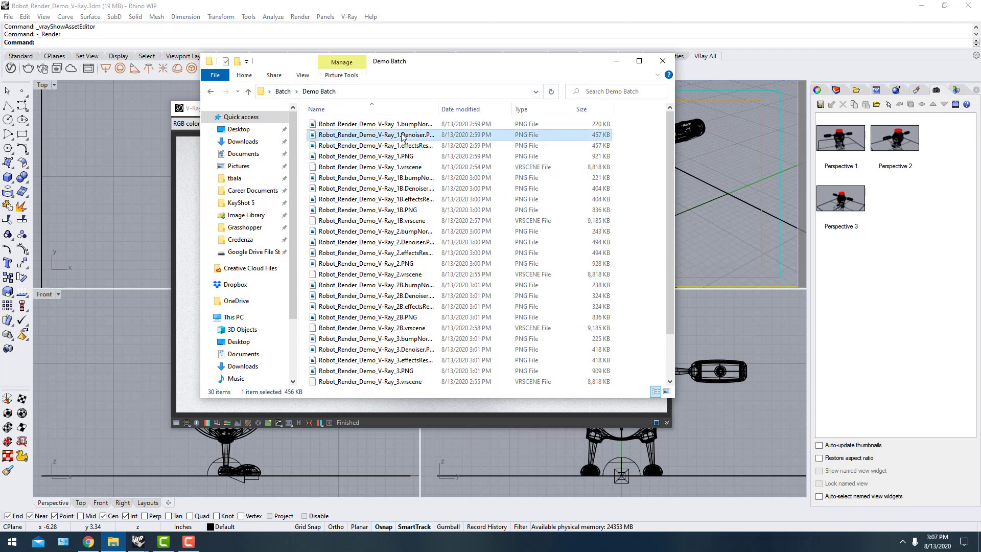
{"action": "left_click", "coordinate": [365, 167]}
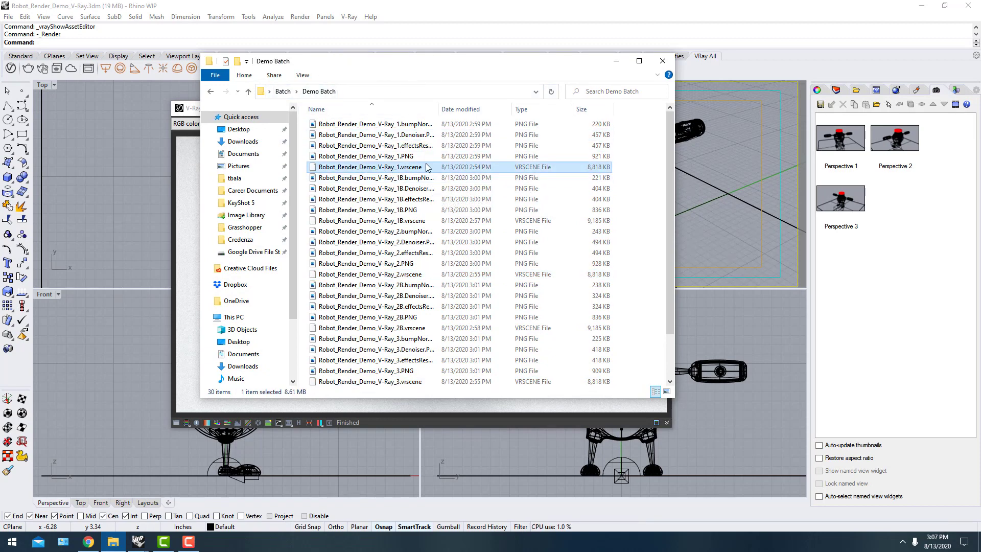
{"action": "left_click", "coordinate": [414, 126]}
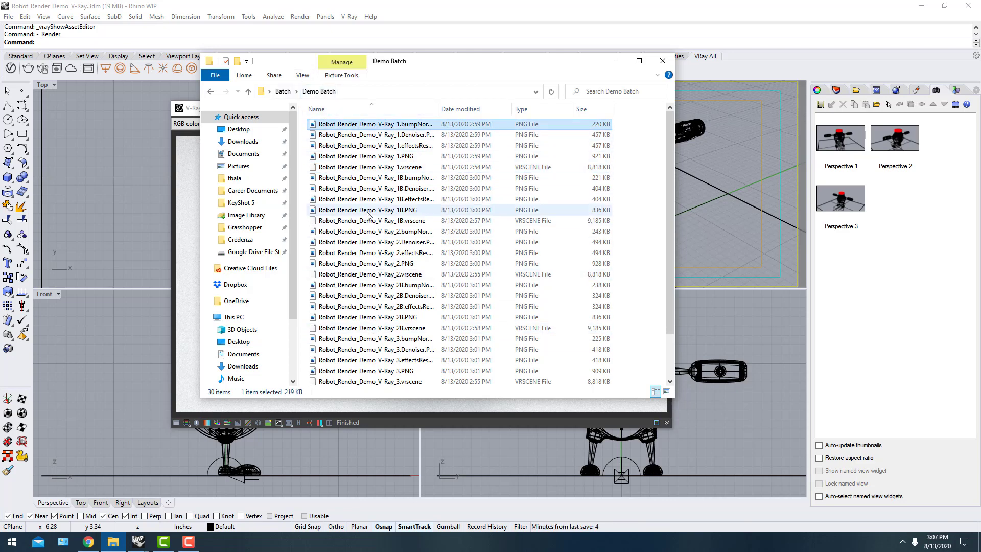
{"action": "left_click", "coordinate": [399, 168]}
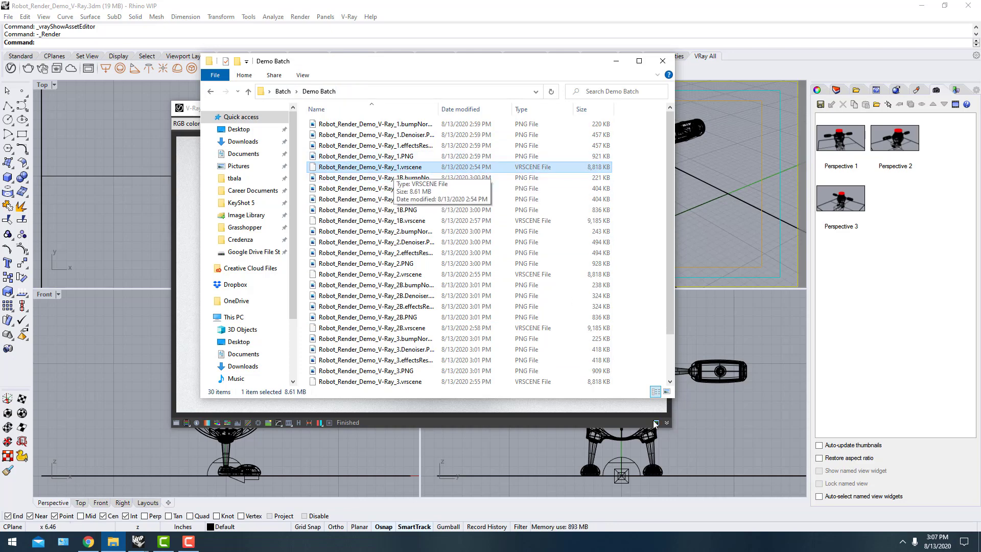
{"action": "left_click", "coordinate": [667, 391]}
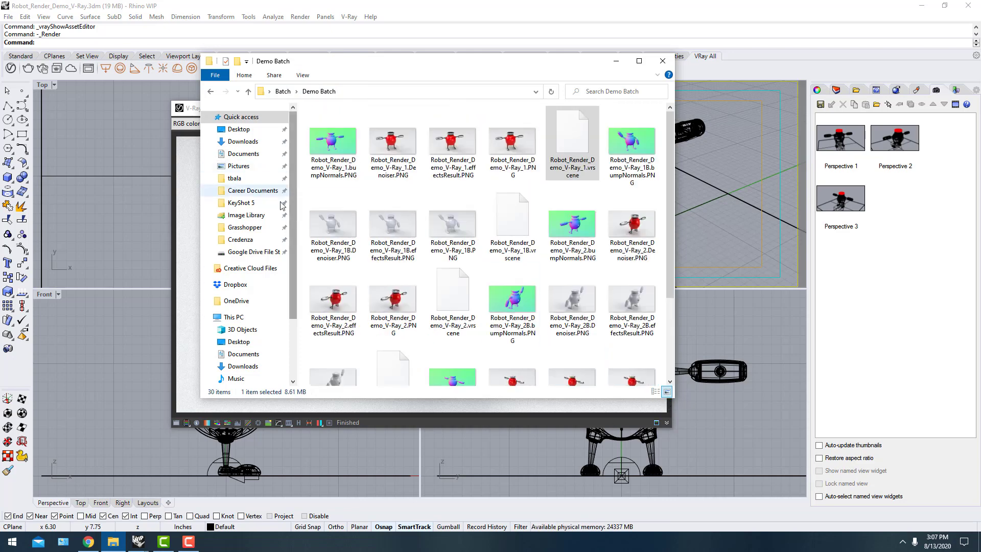
Go through the first scene's image thumbnails, view Robot_Render_Demo_V-Ray_1.PNG in a reduced window and close it
{"action": "left_click", "coordinate": [516, 139]}
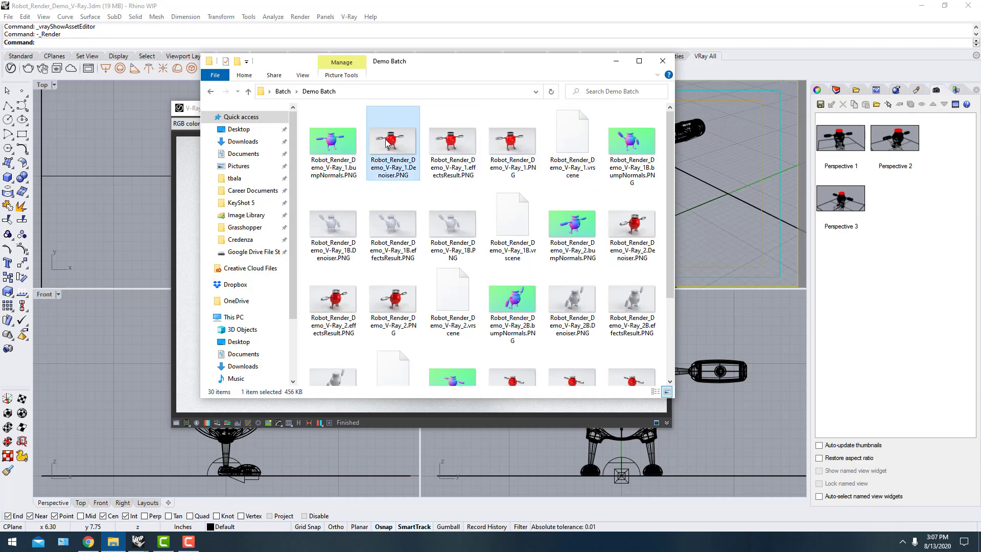
{"action": "left_click", "coordinate": [325, 143]}
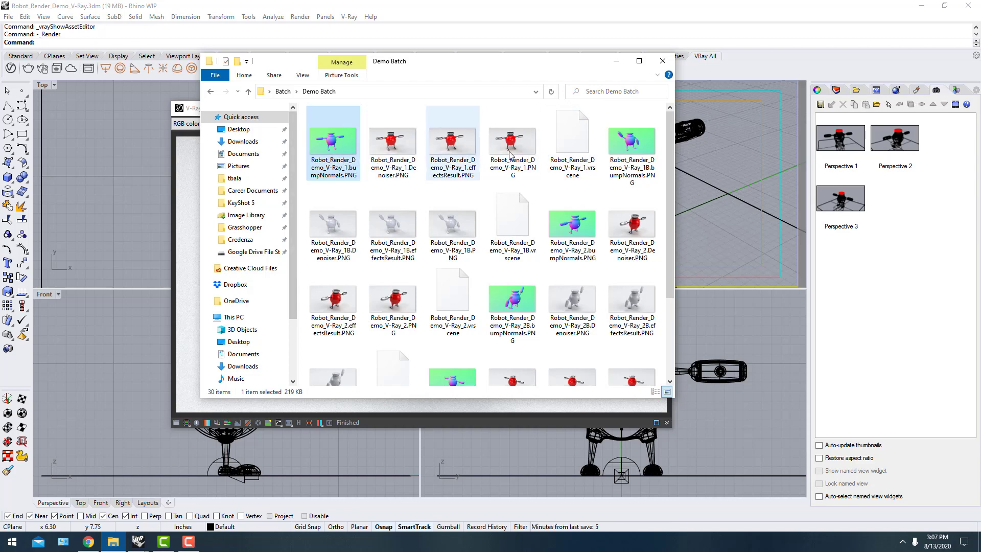
{"action": "left_click", "coordinate": [452, 146]}
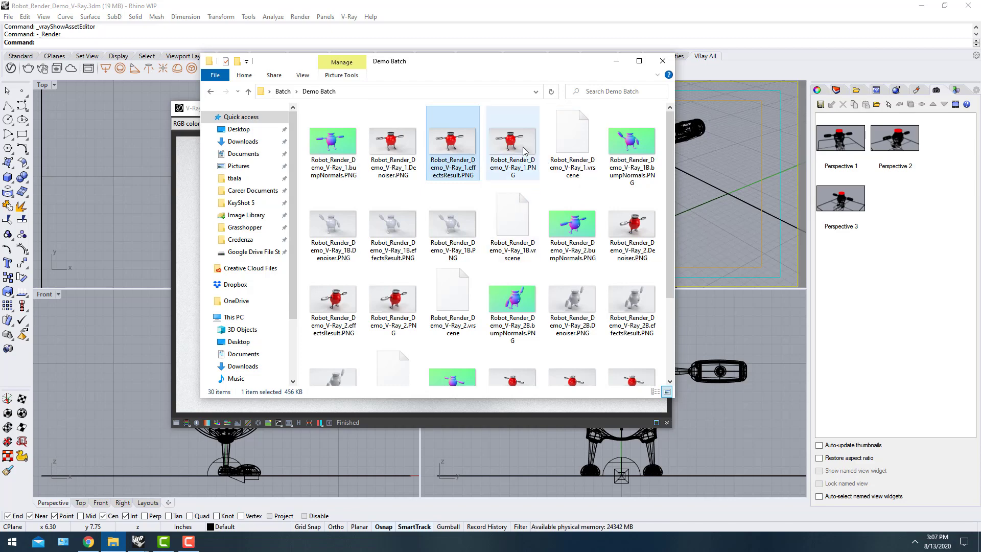
{"action": "left_click", "coordinate": [517, 163]}
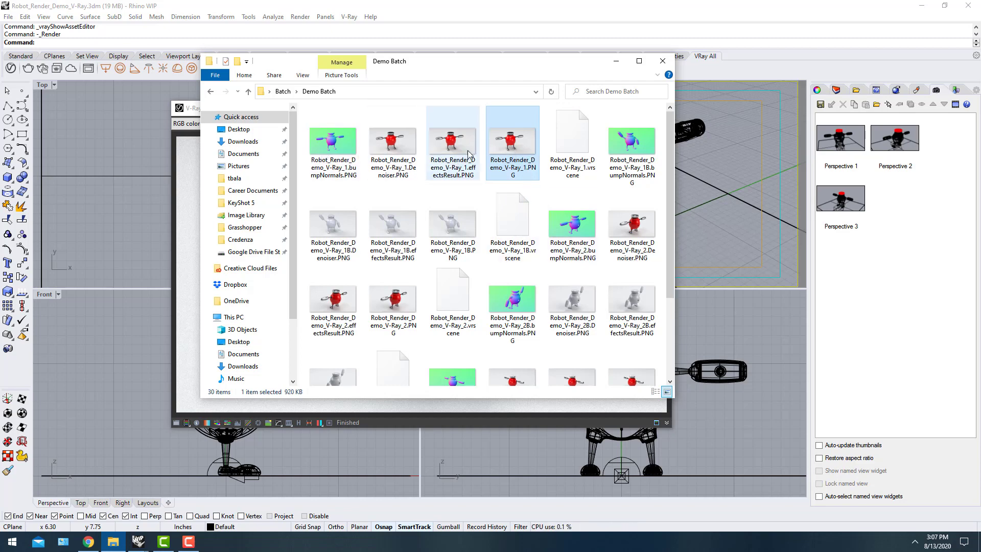
{"action": "double_click", "coordinate": [516, 149]}
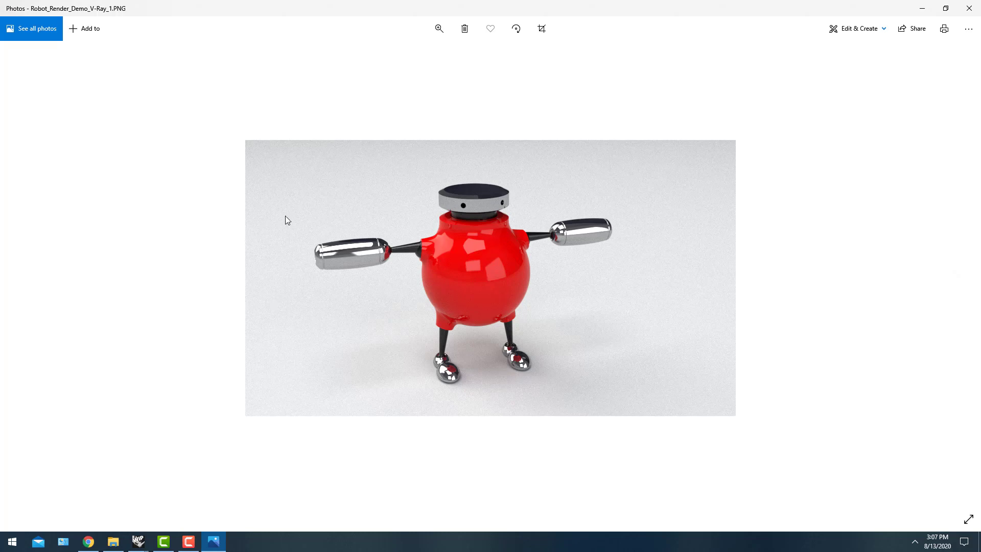
{"action": "left_click", "coordinate": [946, 9]}
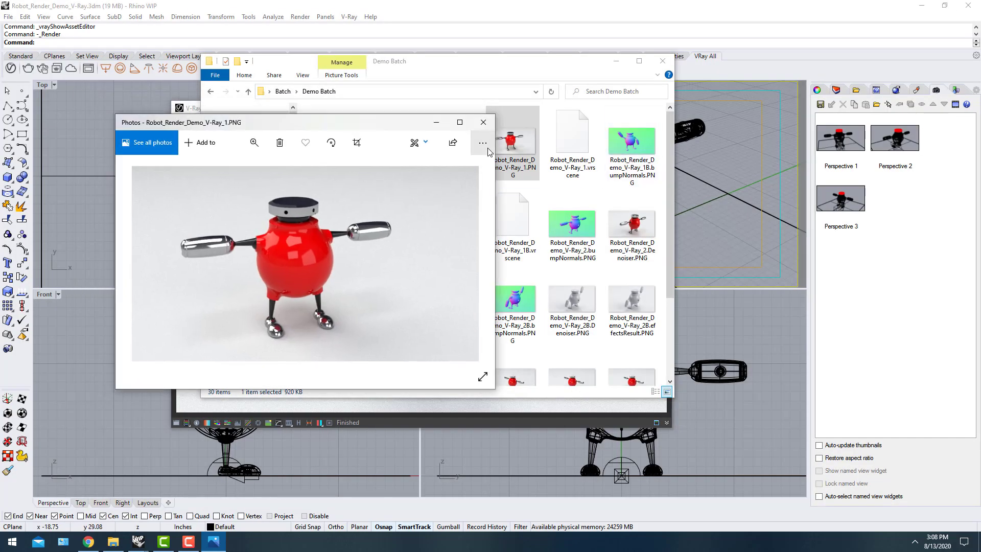
{"action": "left_click", "coordinate": [484, 123]}
View the first scene's bumpNormals image, close it and compare the Denoiser and effectsResult files
{"action": "double_click", "coordinate": [323, 156]}
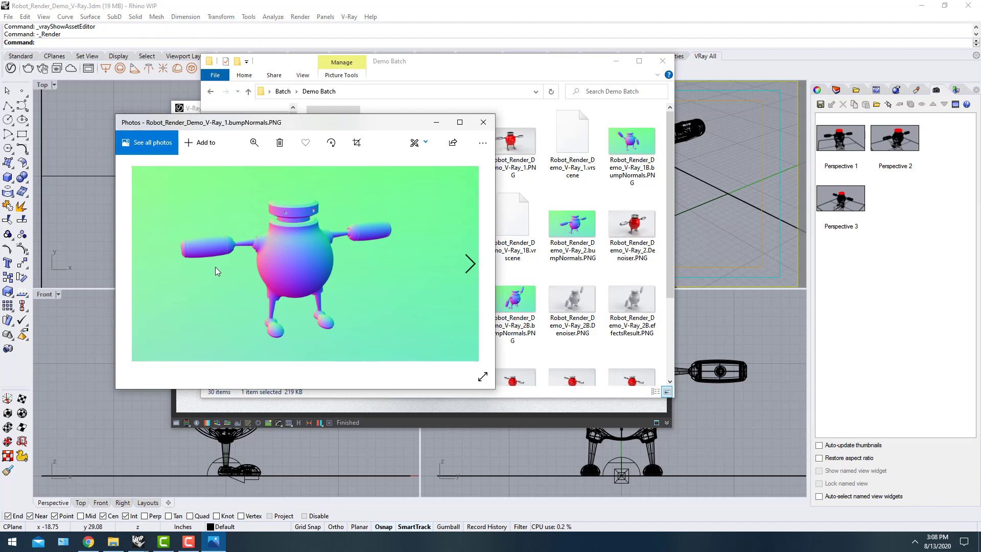
{"action": "left_click", "coordinate": [483, 123]}
{"action": "left_click", "coordinate": [453, 148]}
{"action": "left_click", "coordinate": [385, 145]}
{"action": "left_click", "coordinate": [460, 145]}
{"action": "left_click", "coordinate": [414, 162]}
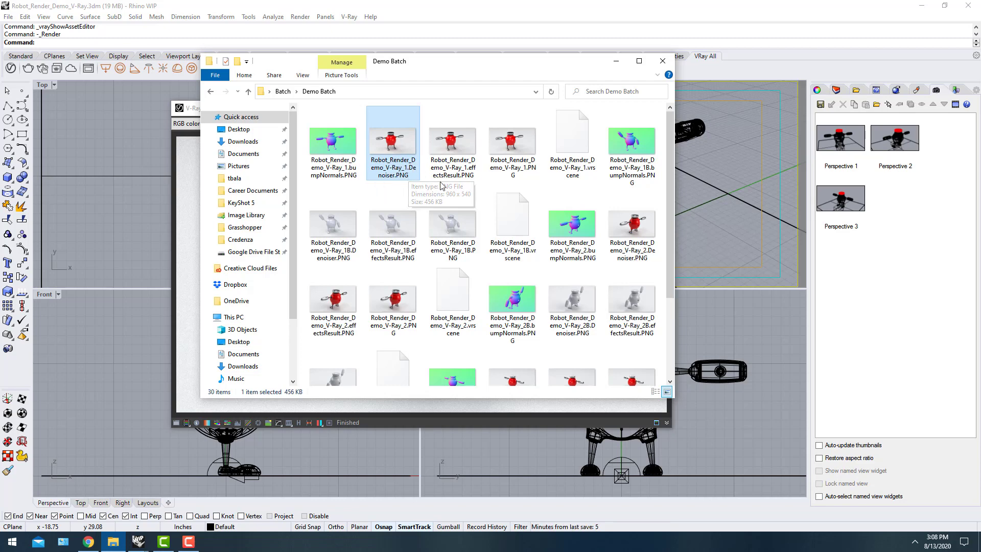
{"action": "left_click", "coordinate": [453, 170]}
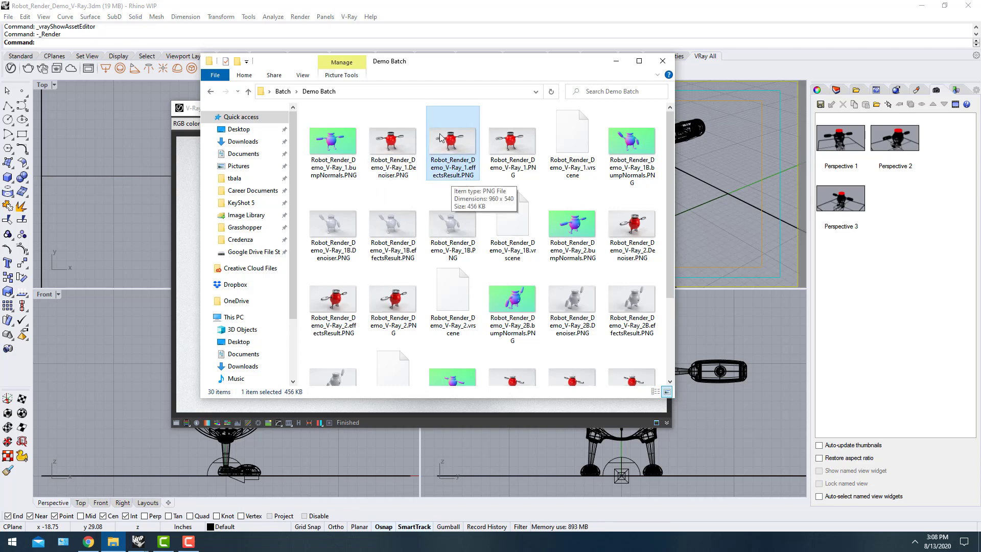
View Robot_Render_Demo_V-Ray_1.effectsResult.PNG full screen, exit that view and move the photo window clear of the first row of thumbnails
{"action": "double_click", "coordinate": [460, 144]}
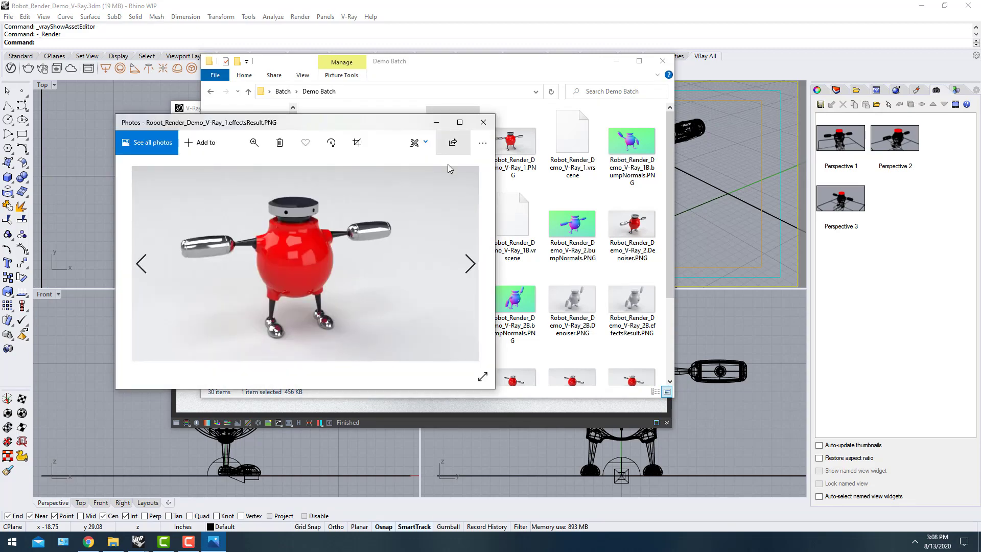
{"action": "left_click", "coordinate": [482, 377]}
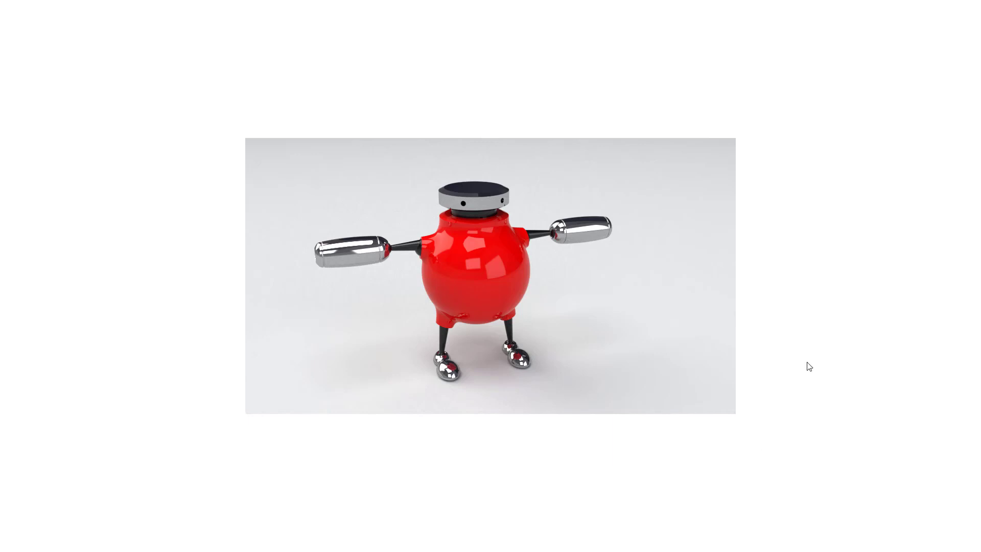
{"action": "key", "text": "Escape"}
{"action": "left_click_drag", "start_coordinate": [407, 127], "coordinate": [570, 210]}
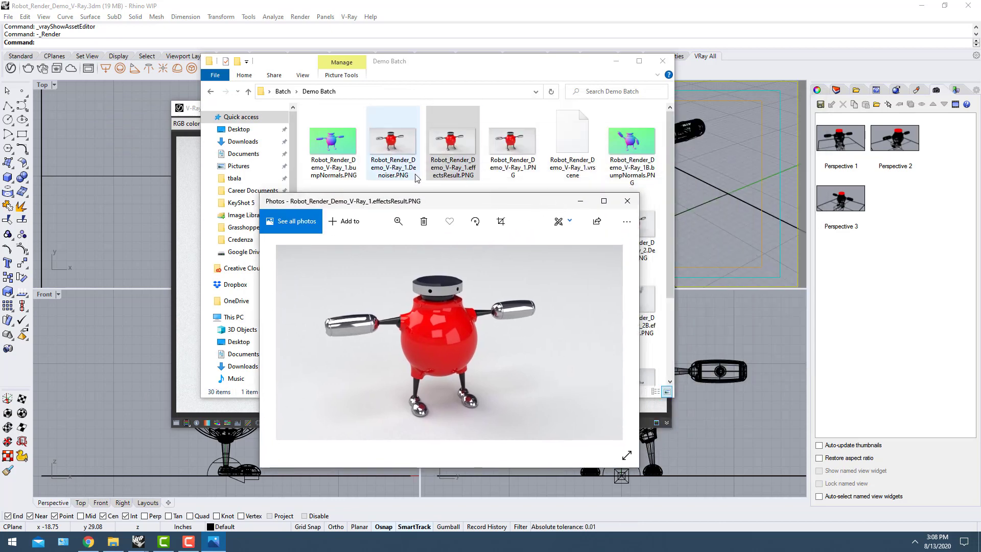
Compare the first scene's Denoiser and effectsResult images in the Demo Batch folder
{"action": "left_click", "coordinate": [405, 180]}
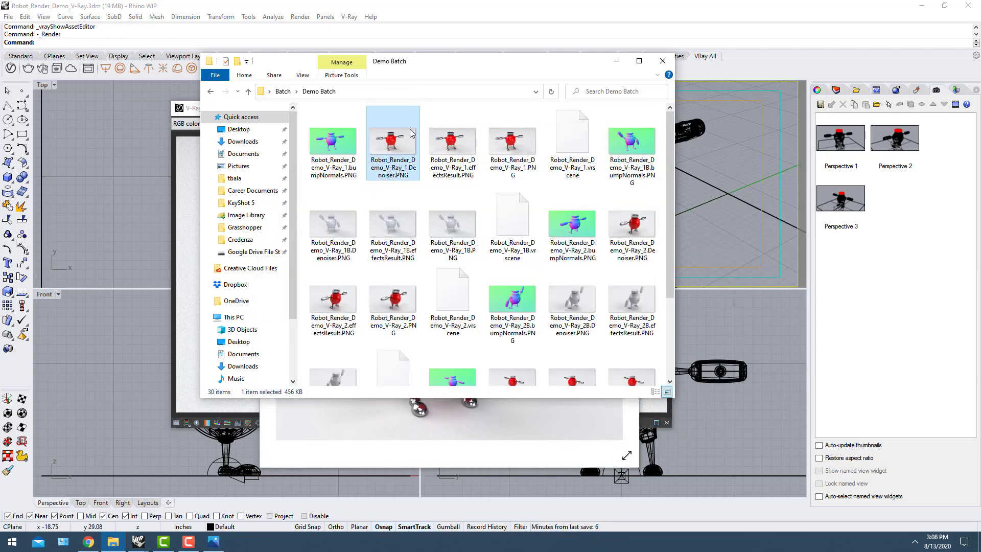
{"action": "left_click", "coordinate": [456, 153]}
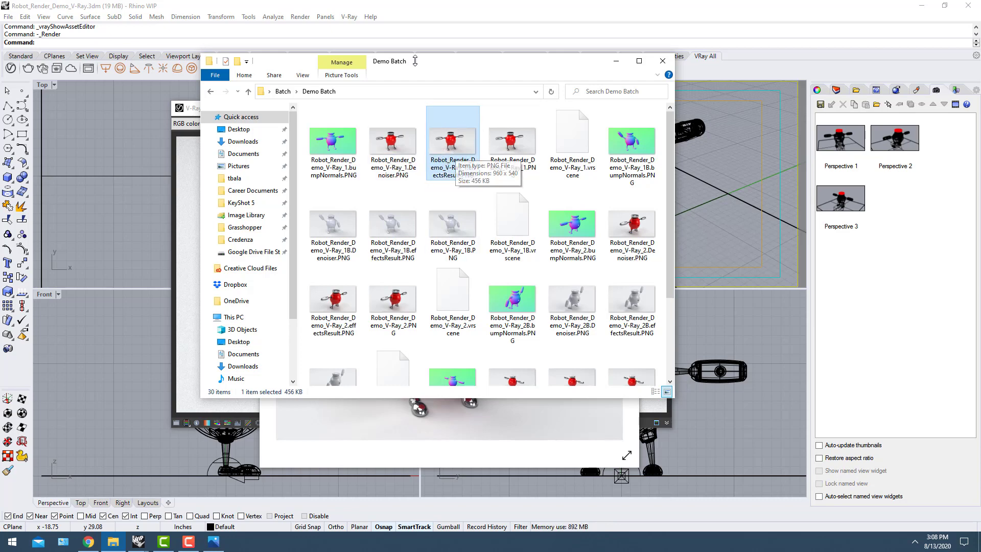
{"action": "left_click", "coordinate": [409, 149]}
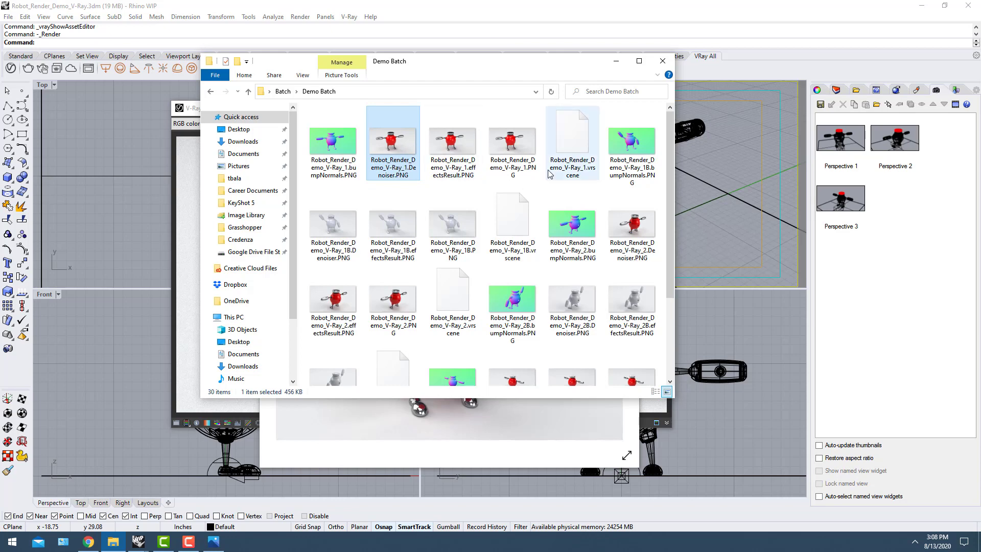
{"action": "left_click", "coordinate": [459, 149]}
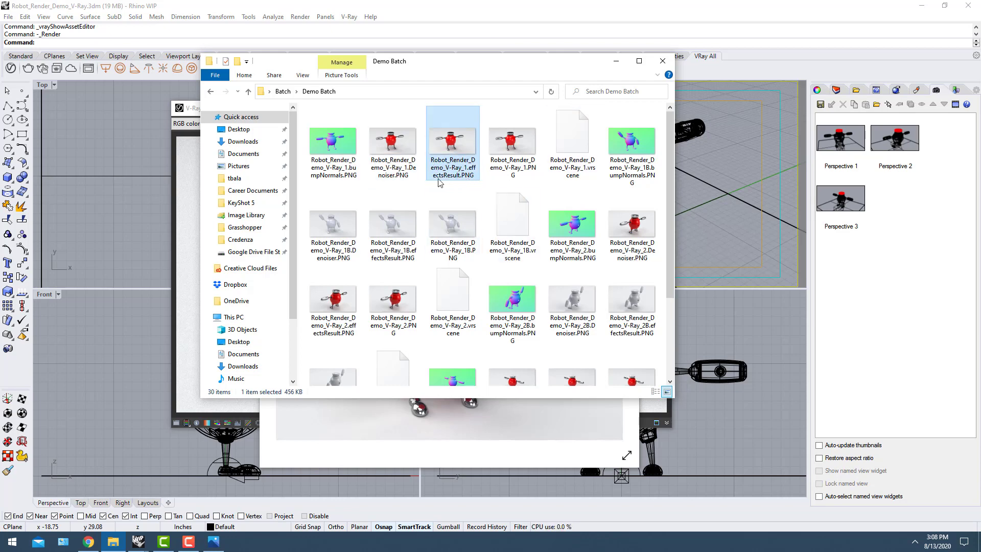
Delete the bumpNormals, Denoiser and plain PNG files of Robot_Render_Demo_V-Ray_1, keeping its effectsResult image selected
{"action": "left_click", "coordinate": [402, 150]}
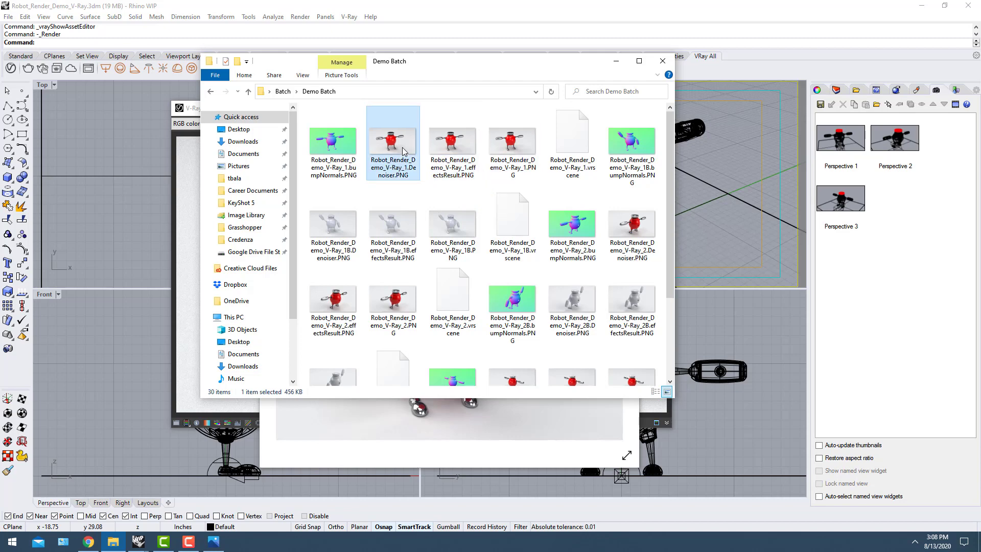
{"action": "left_click", "coordinate": [344, 147], "text": "ctrl"}
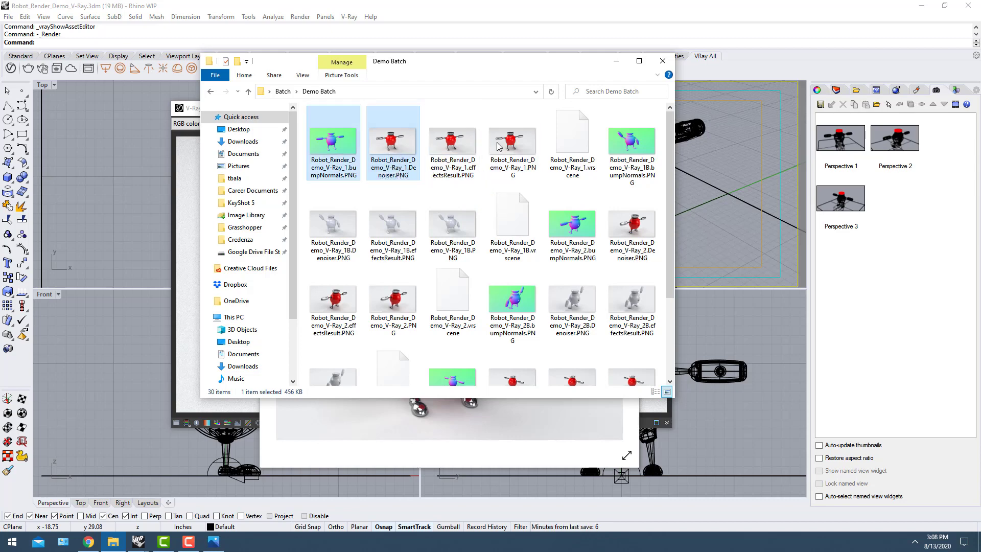
{"action": "left_click", "coordinate": [514, 147], "text": "ctrl"}
{"action": "key", "text": "Delete"}
{"action": "left_click", "coordinate": [351, 173]}
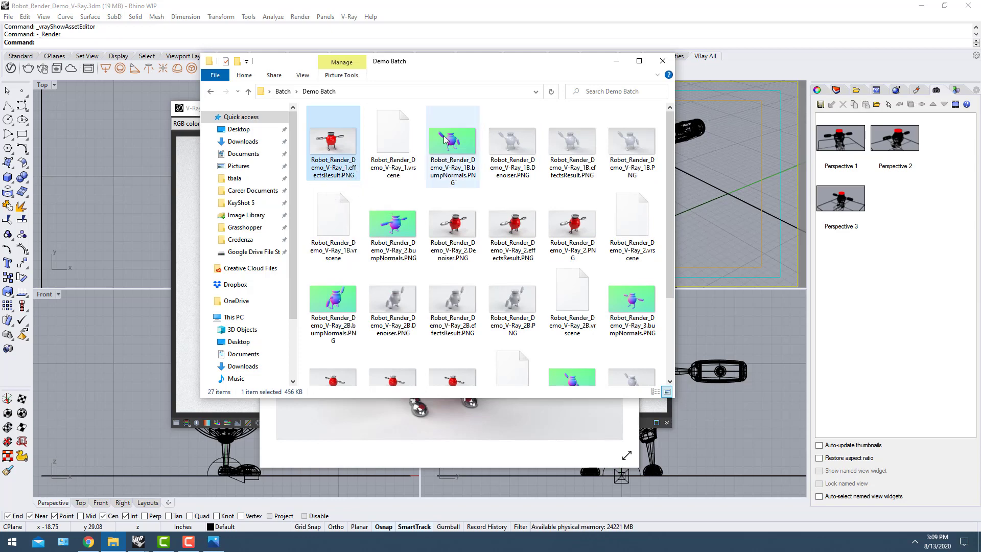
Delete the bumpNormals, Denoiser and plain PNG files of Robot_Render_Demo_V-Ray_1B
{"action": "left_click", "coordinate": [459, 147]}
{"action": "left_click", "coordinate": [523, 144], "text": "ctrl"}
{"action": "left_click", "coordinate": [630, 149], "text": "ctrl"}
{"action": "key", "text": "Delete"}
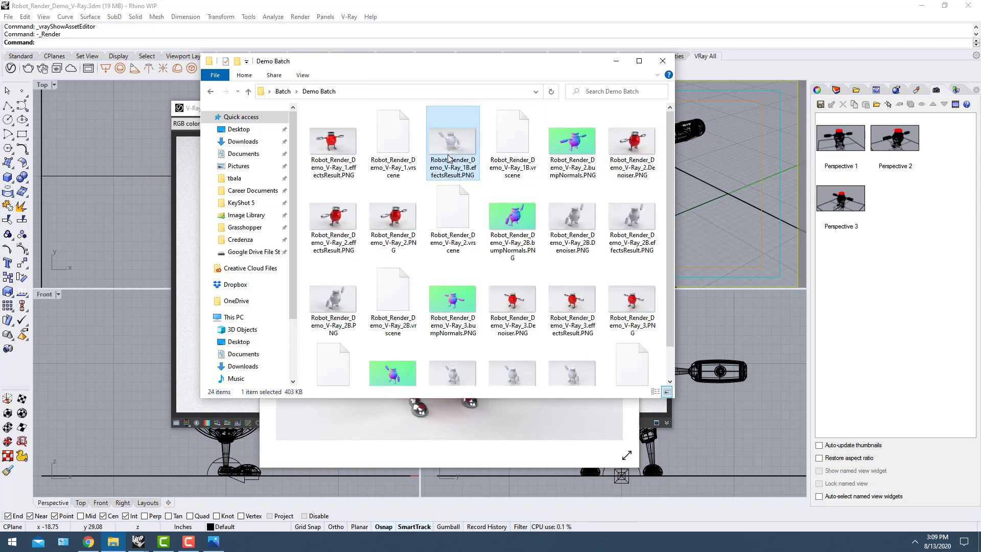
Move the Demo Batch window aside and look over the effectsResult images kept for renders 1 and 1B
{"action": "left_click_drag", "start_coordinate": [515, 64], "coordinate": [640, 41]}
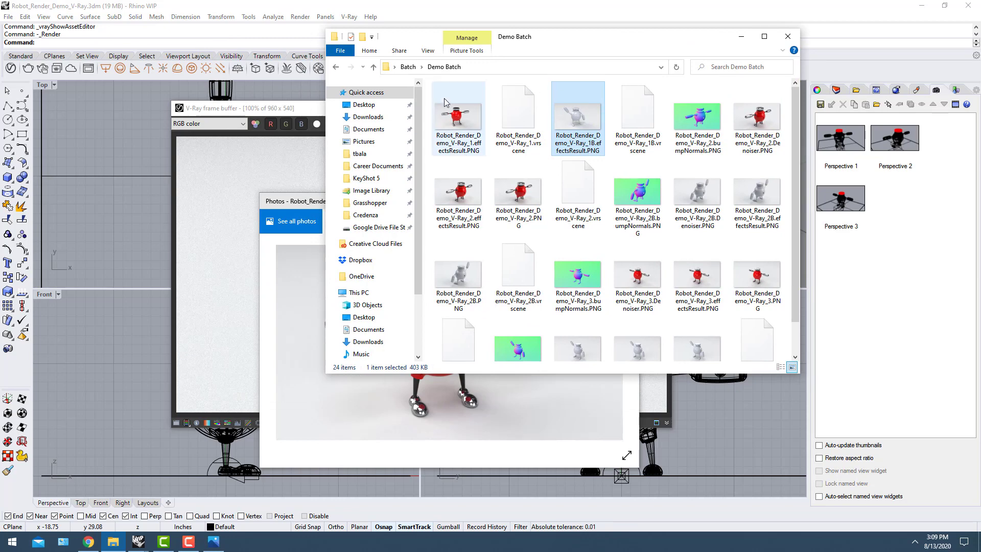
{"action": "left_click", "coordinate": [634, 112]}
{"action": "left_click", "coordinate": [459, 139]}
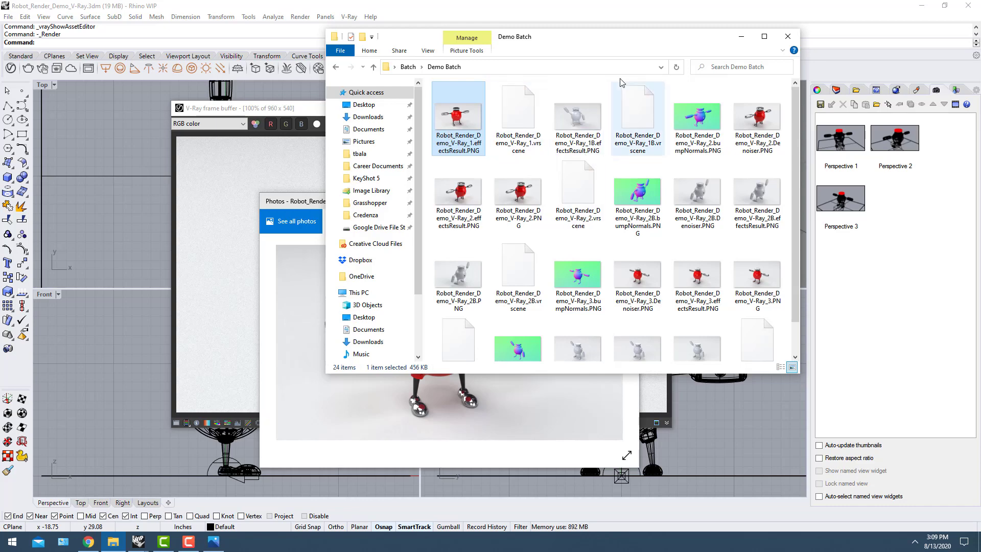
{"action": "scroll", "coordinate": [685, 128], "scroll_direction": "down", "scroll_amount": 1}
{"action": "scroll", "coordinate": [556, 289], "scroll_direction": "up", "scroll_amount": 1}
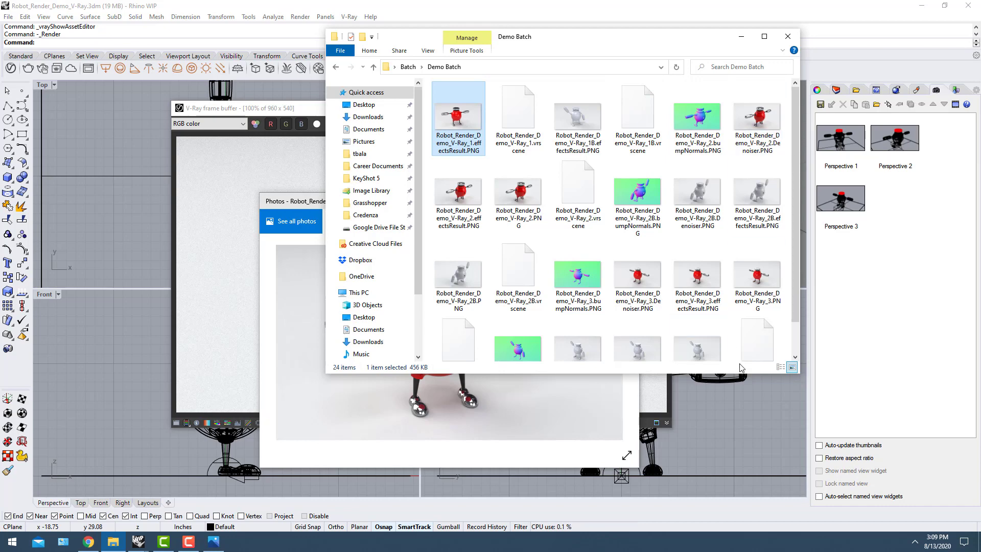
{"action": "left_click", "coordinate": [603, 153]}
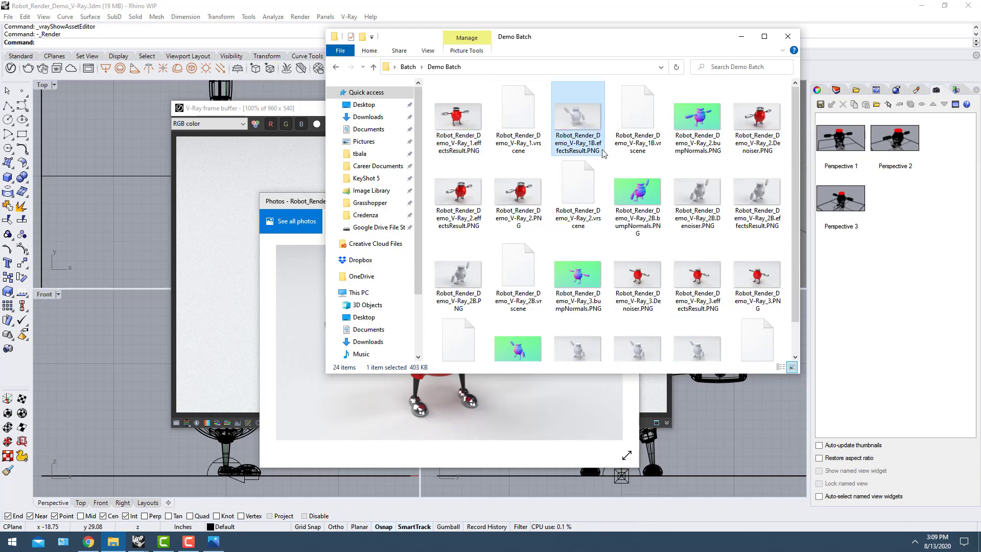